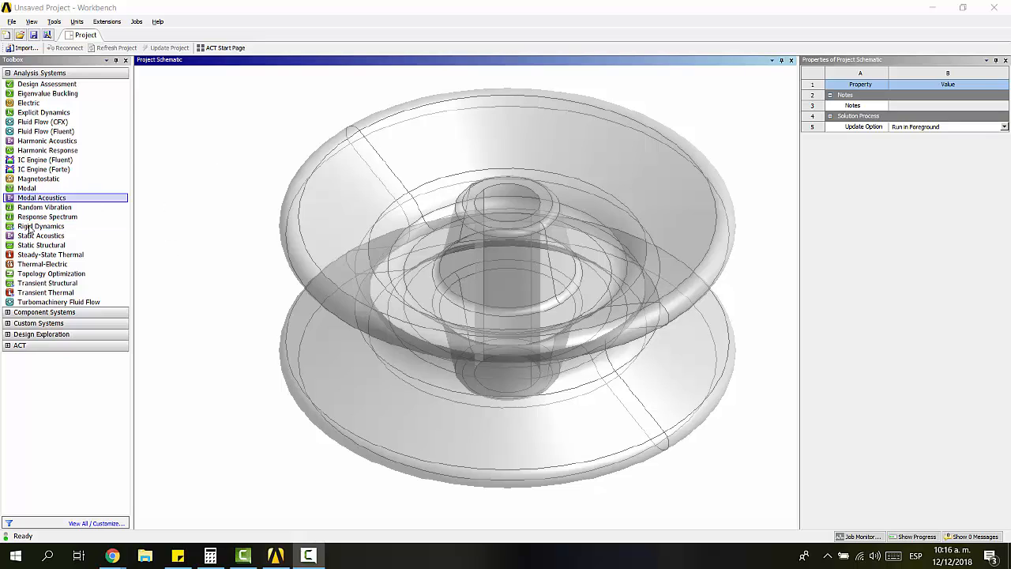
- Add a Static Structural system to the project schematic and open its Geometry cell in DesignModeler
left_click_drag(40, 248, 199, 119)
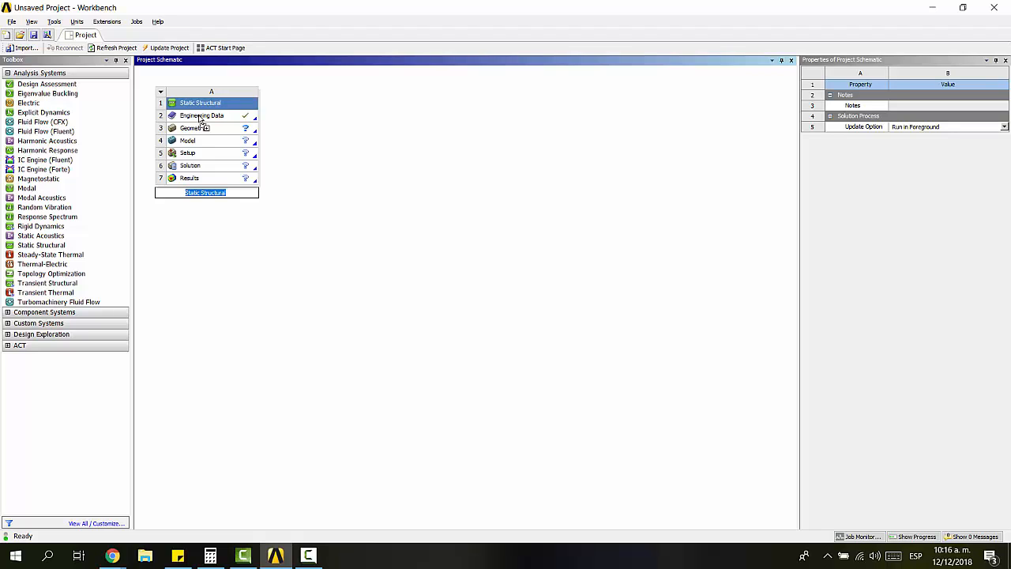
left_click(210, 128)
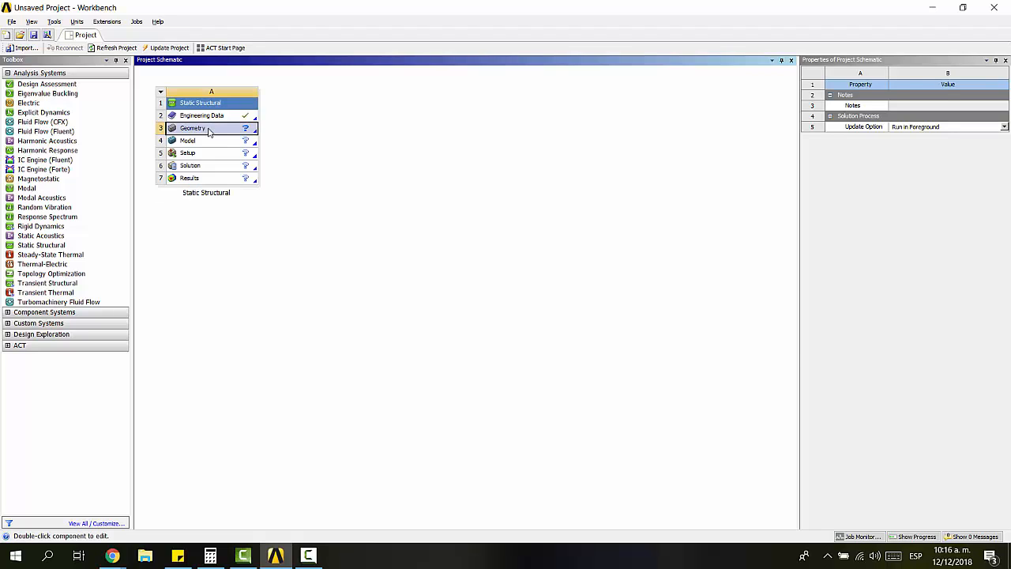
right_click(209, 128)
left_click(258, 147)
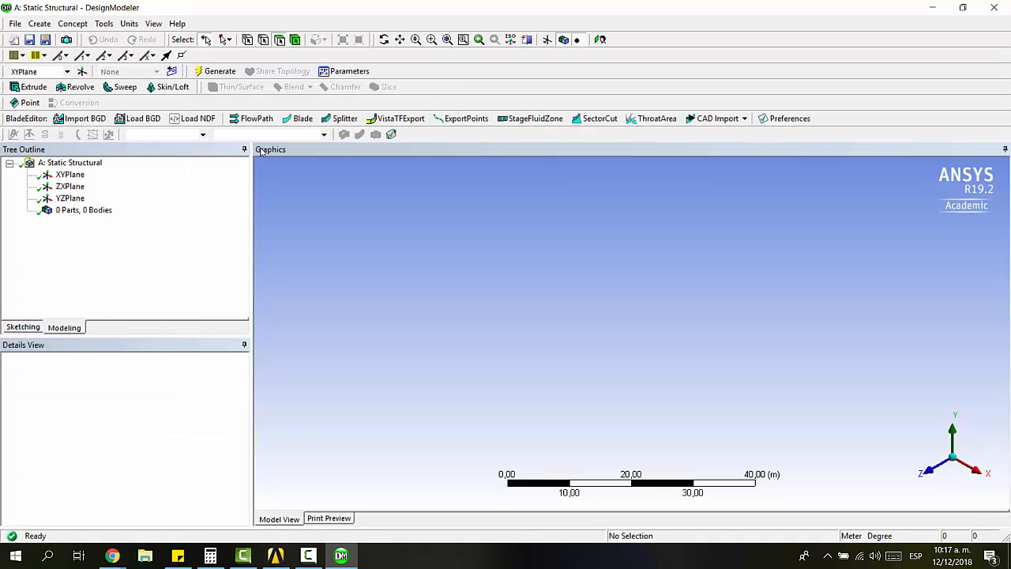
- Import the external geometry file kasnak.STEP and generate it
left_click(15, 24)
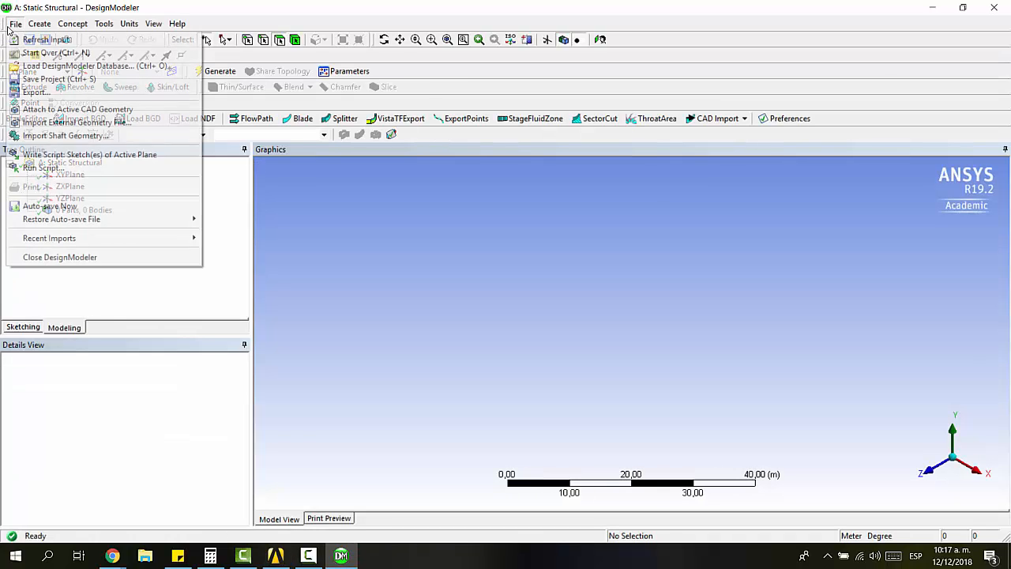
left_click(71, 124)
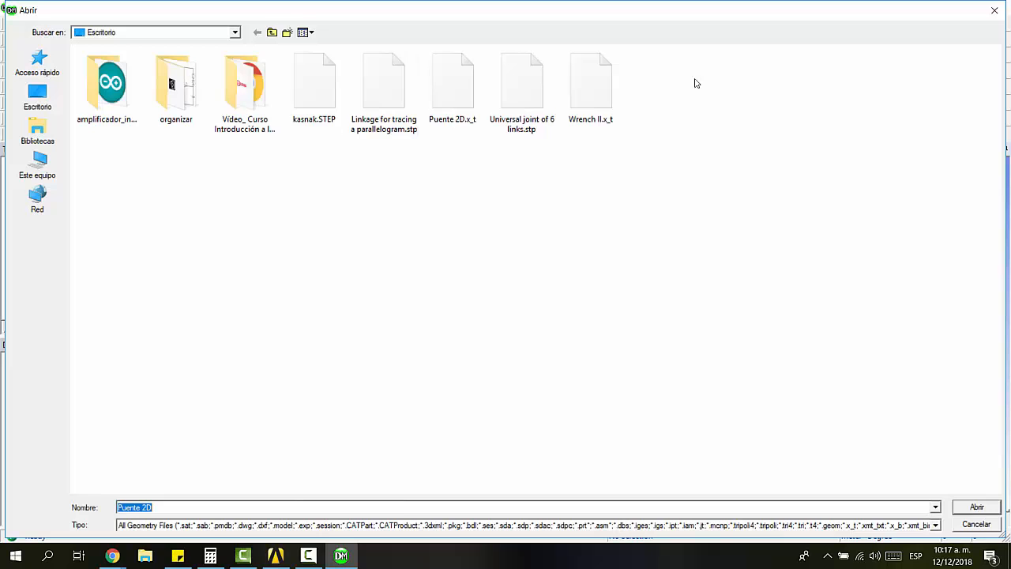
left_click(302, 94)
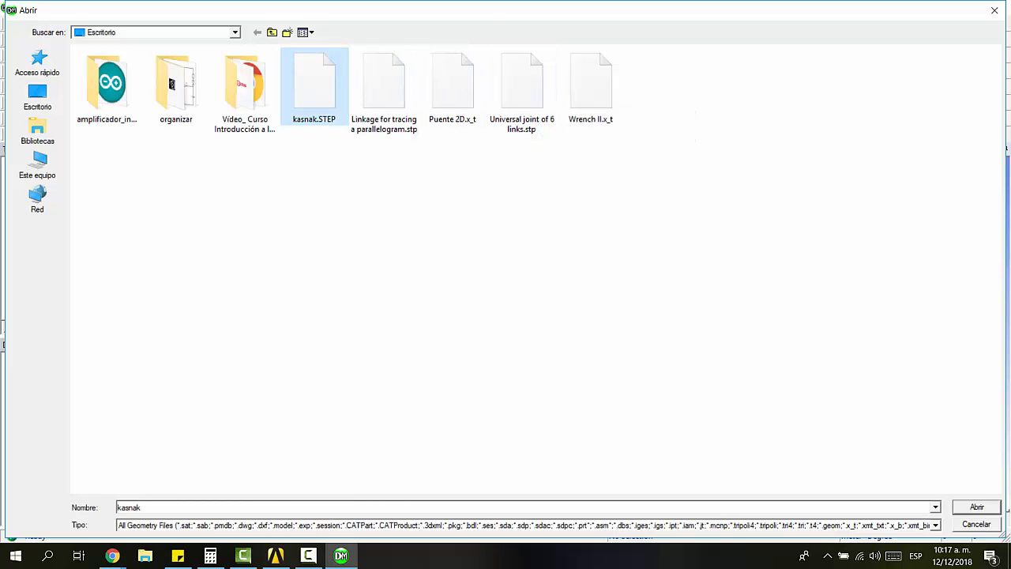
left_click(977, 507)
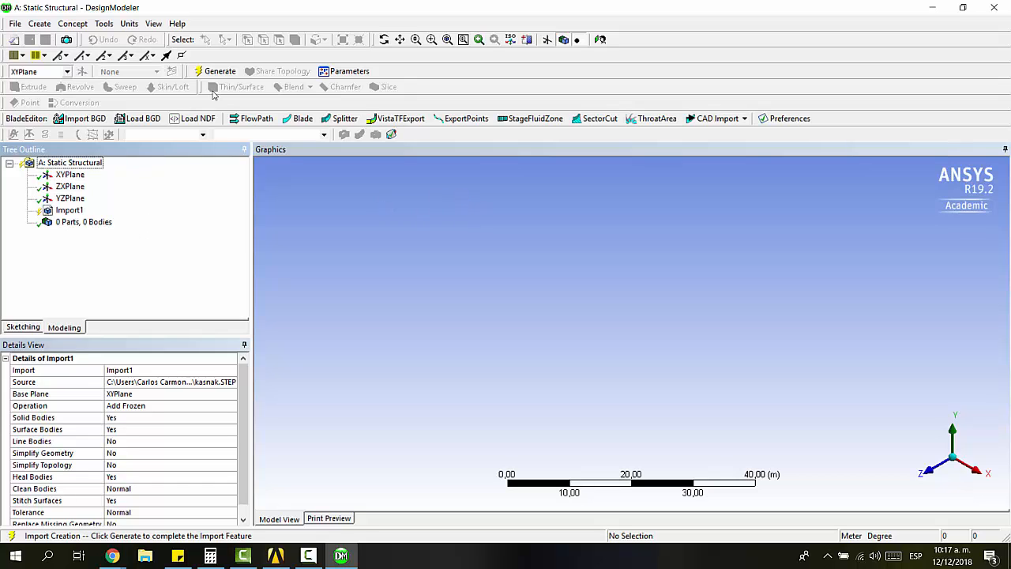
left_click(217, 72)
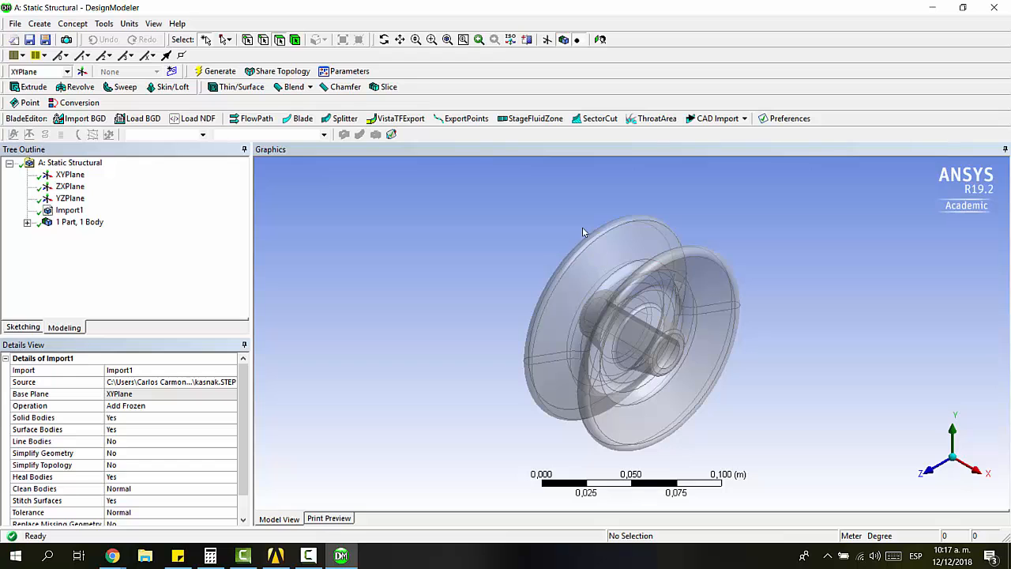
- Delete the first import feature of the pulley from the model
middle_click_drag(587, 237, 722, 327)
left_click(933, 483)
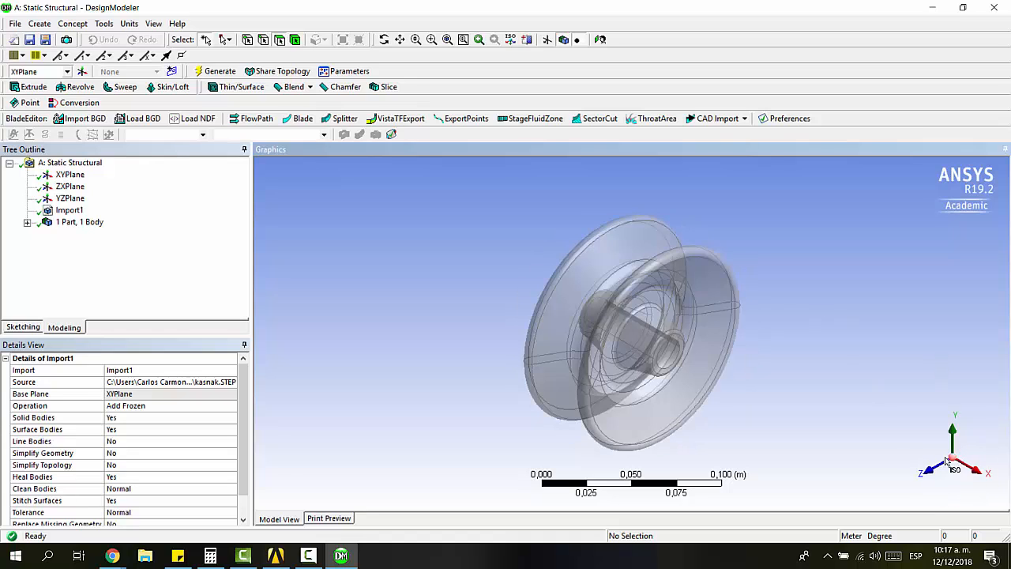
left_click(164, 394)
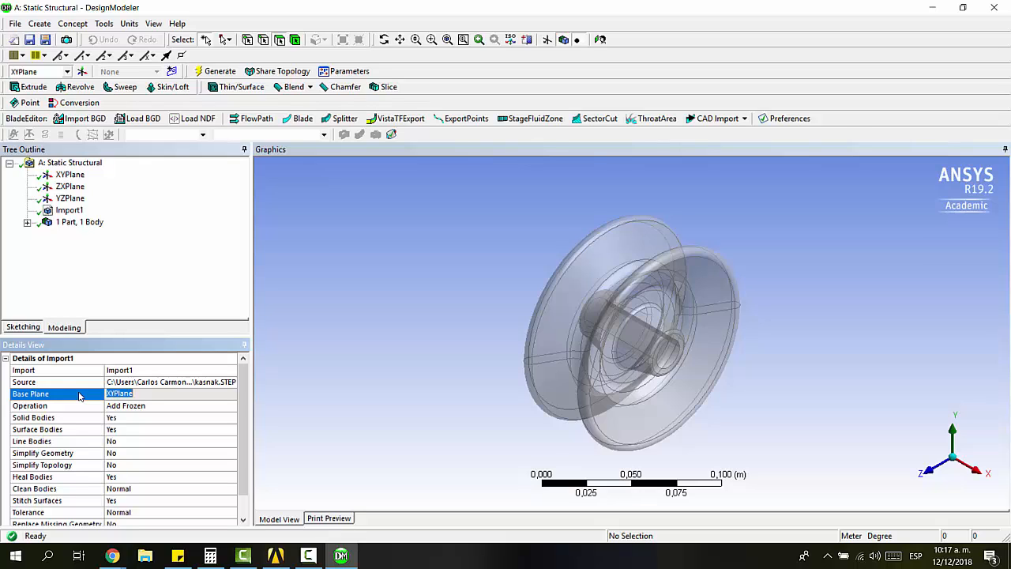
left_click(61, 212)
key("Delete")
key("Return")
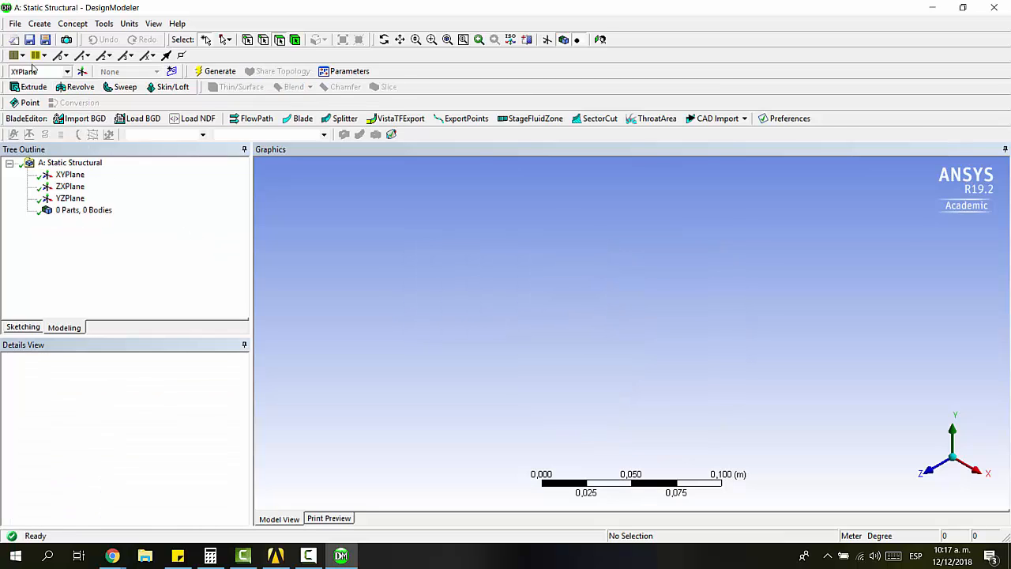
- Import kasnak.STEP again with YZPlane as its base plane and generate the geometry
left_click(15, 24)
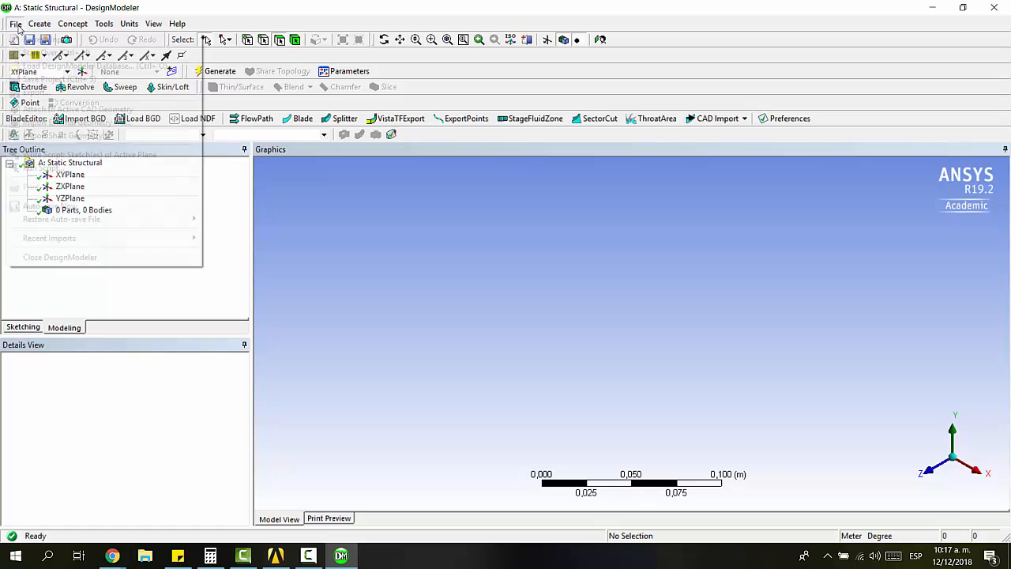
left_click(55, 122)
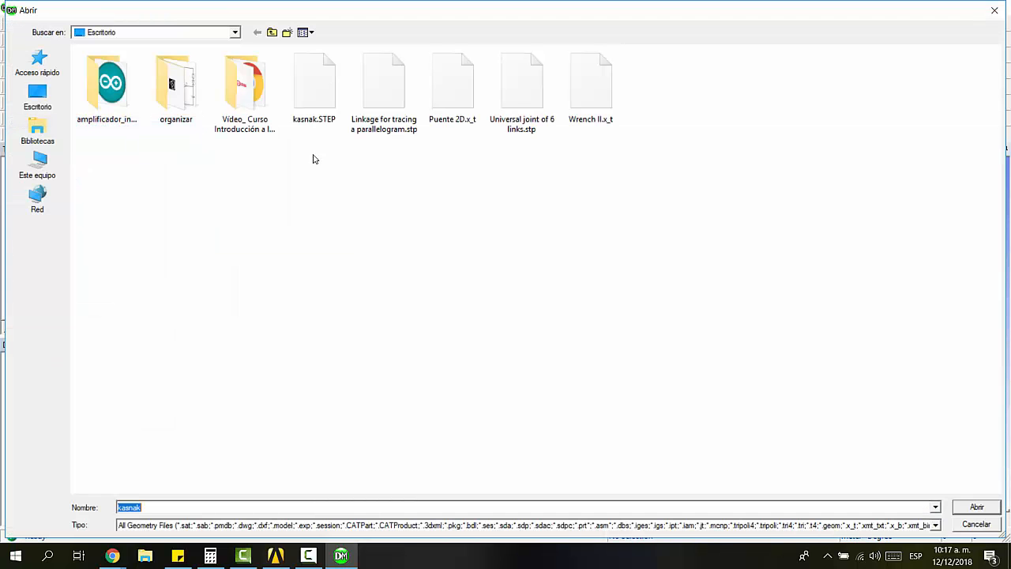
double_click(295, 102)
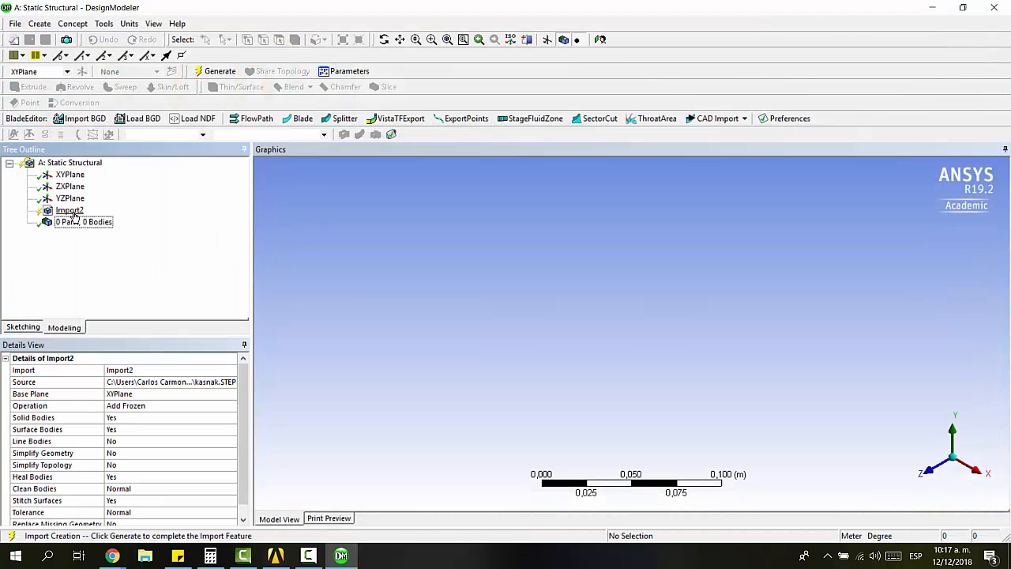
left_click(124, 395)
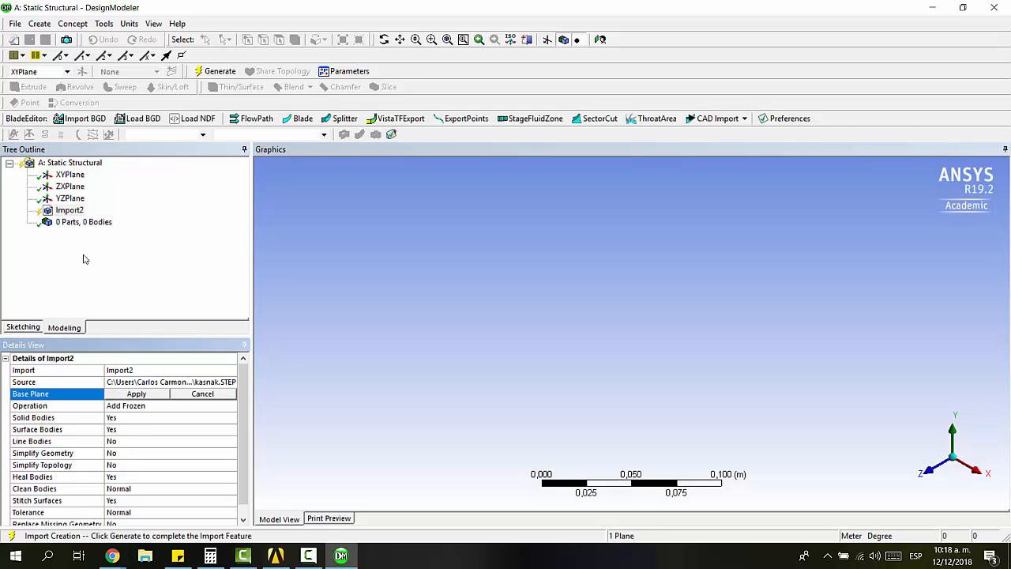
left_click(69, 199)
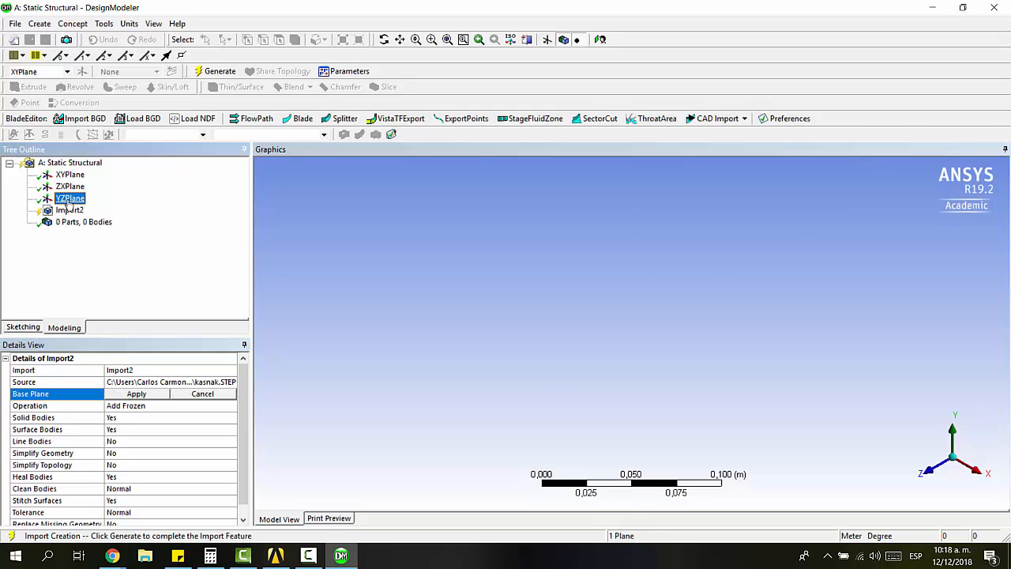
left_click(148, 394)
left_click(216, 72)
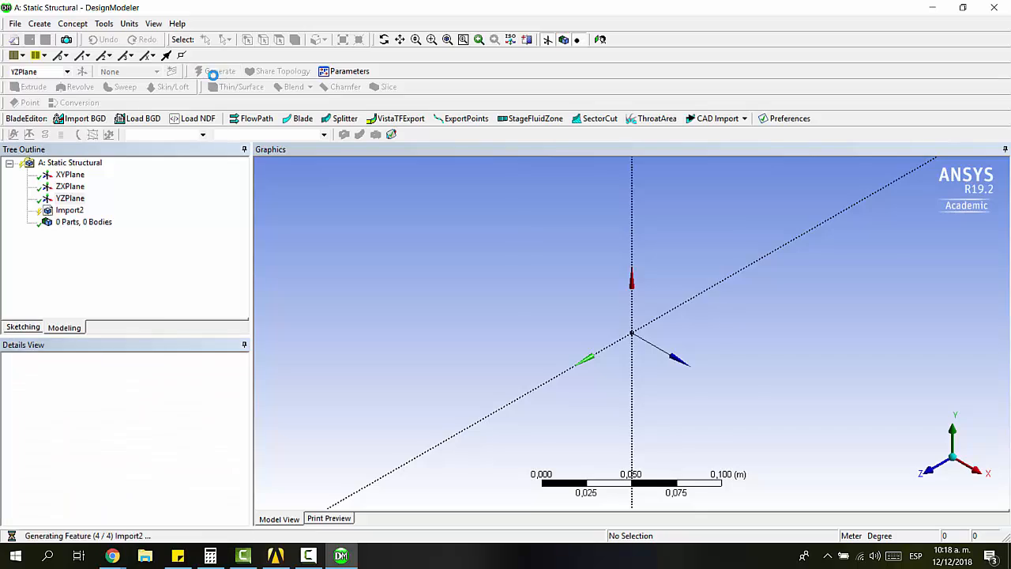
- Examine the imported pulley's orientation from the axis-aligned and isometric views
middle_click_drag(688, 336, 816, 267)
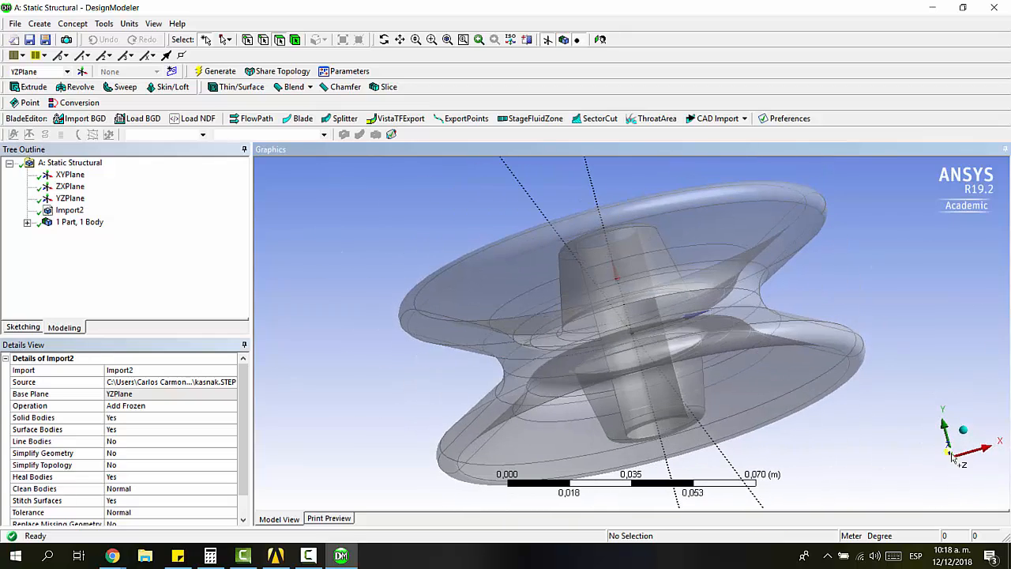
left_click(961, 431)
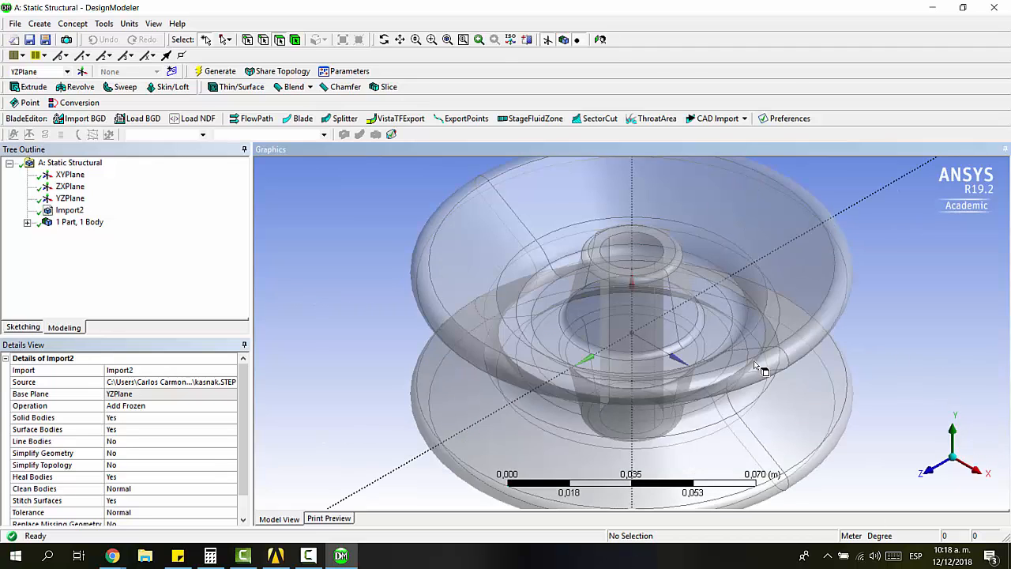
scroll(758, 285, "down", 3)
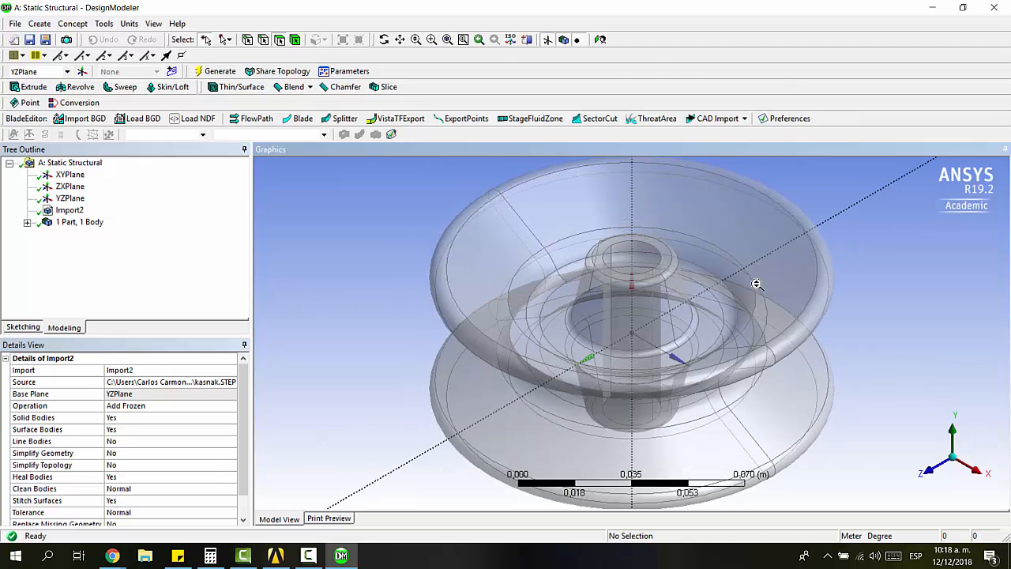
left_click(976, 468)
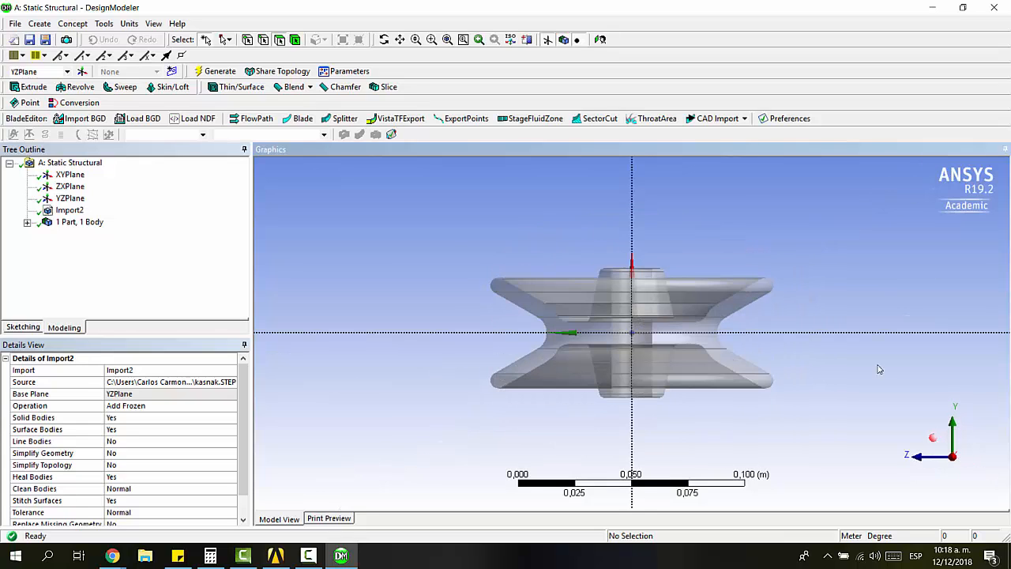
left_click(940, 460)
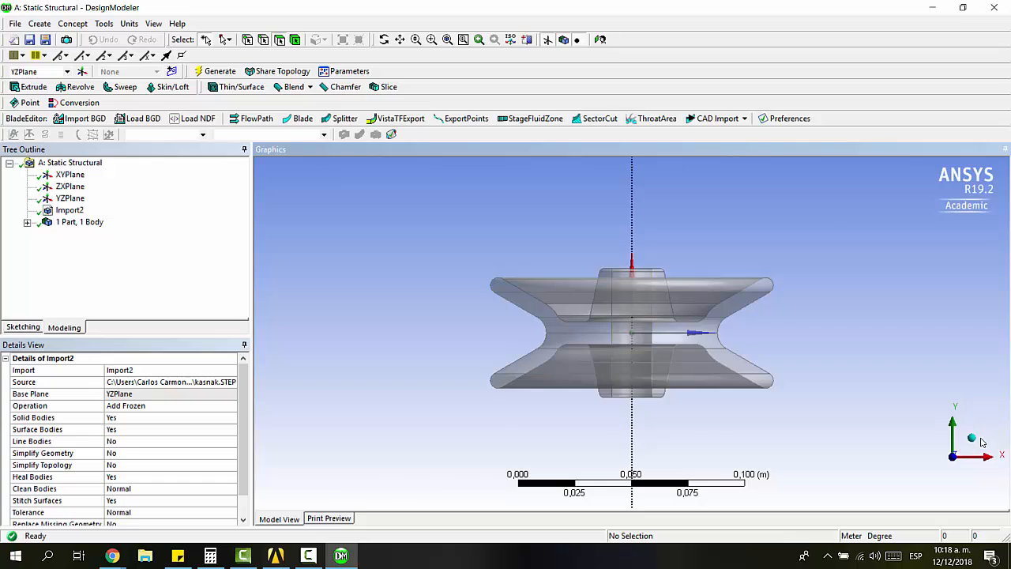
left_click(976, 442)
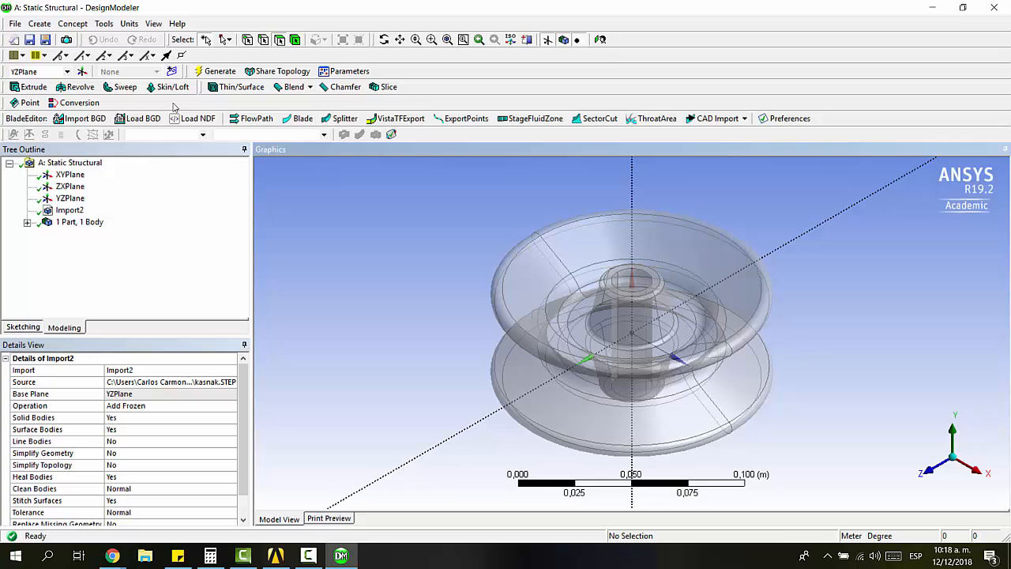
- Slice all bodies of the pulley by plane, using XYPlane as the base plane, and generate the slice
left_click(74, 24)
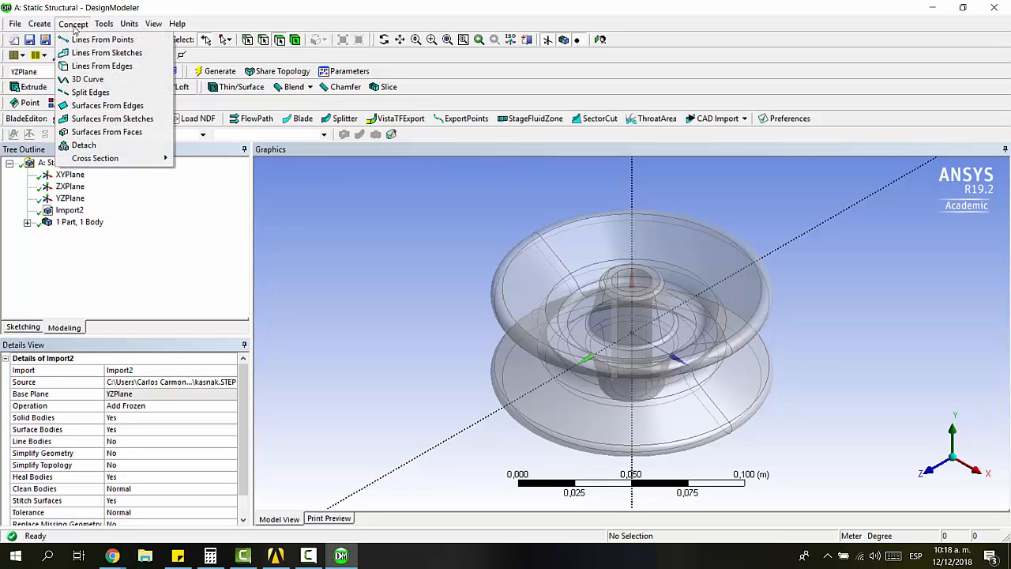
mouse_move(42, 29)
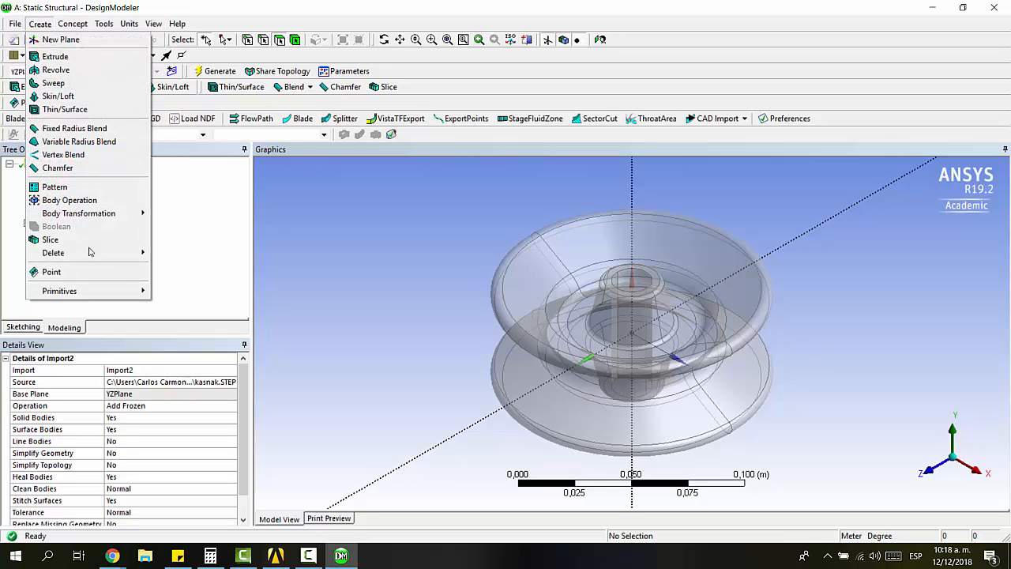
left_click(79, 239)
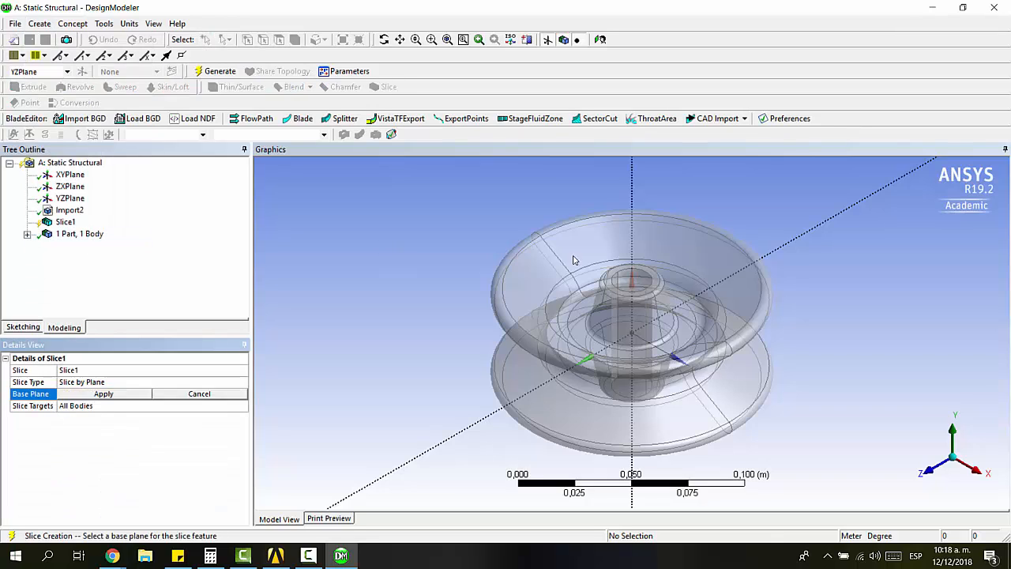
left_click(68, 198)
left_click(78, 177)
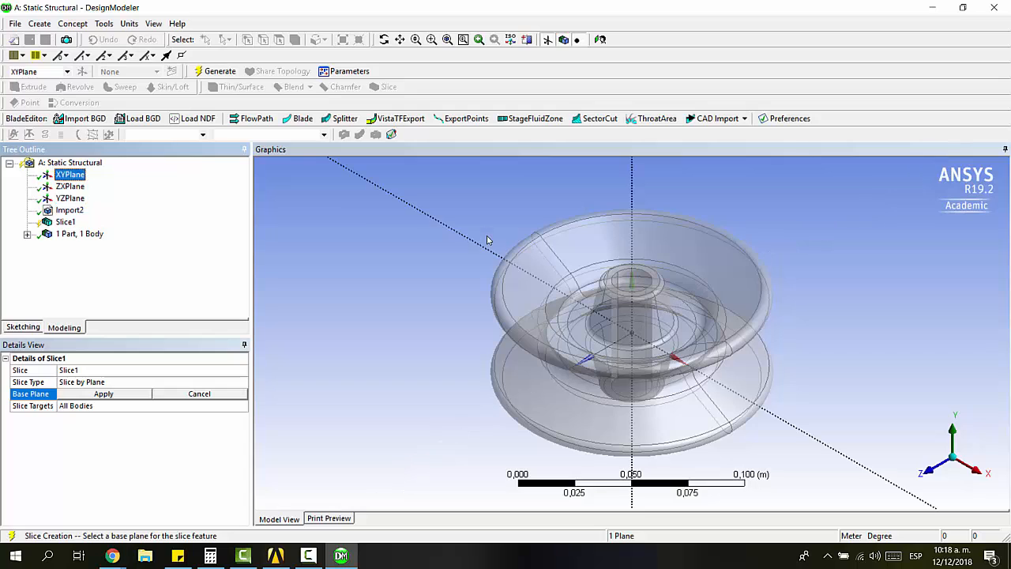
left_click(104, 394)
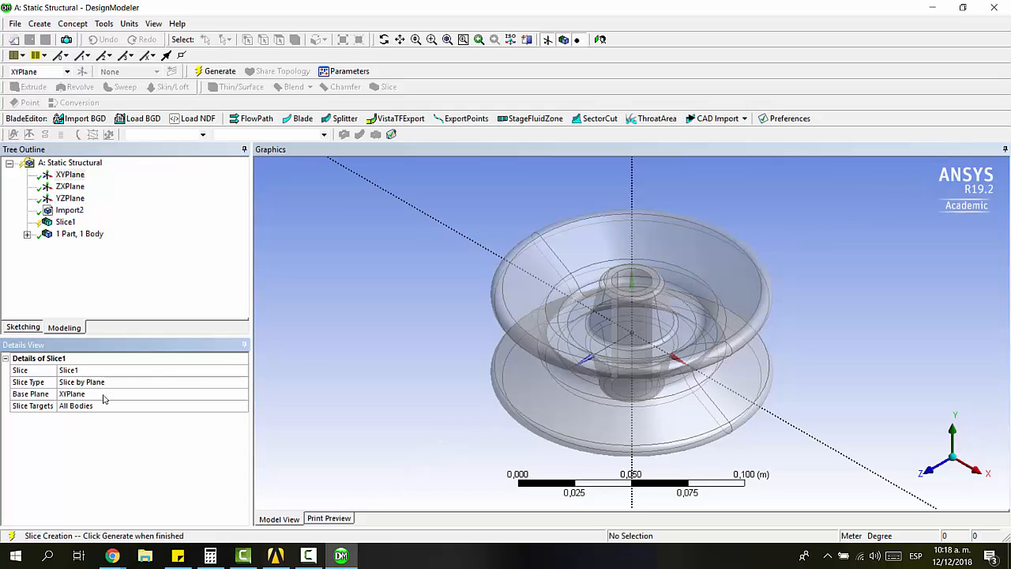
left_click(215, 71)
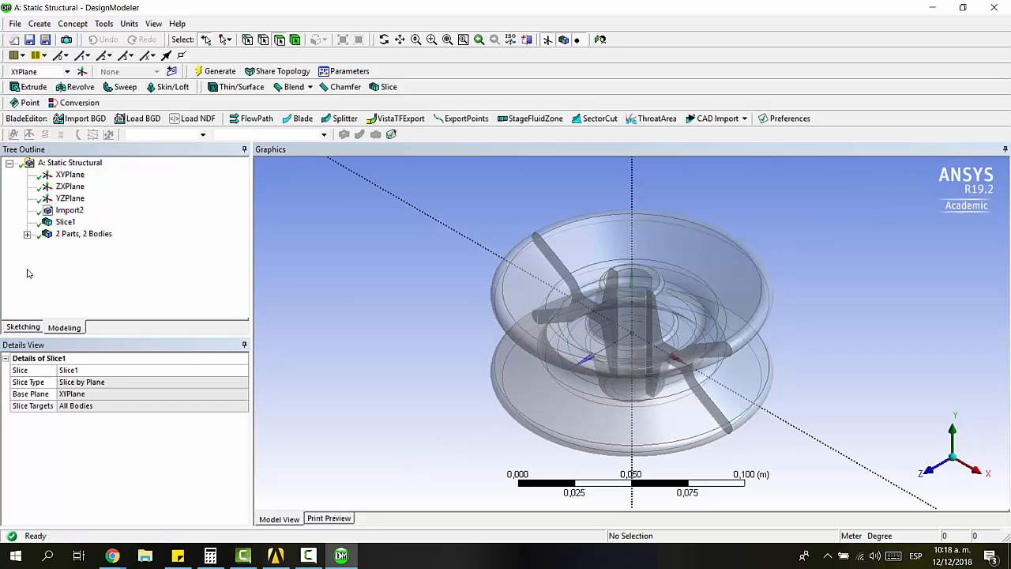
- Examine the two sliced kasnak bodies in turn to identify which half of the pulley each one represents
left_click(26, 234)
left_click(87, 258)
left_click(89, 246)
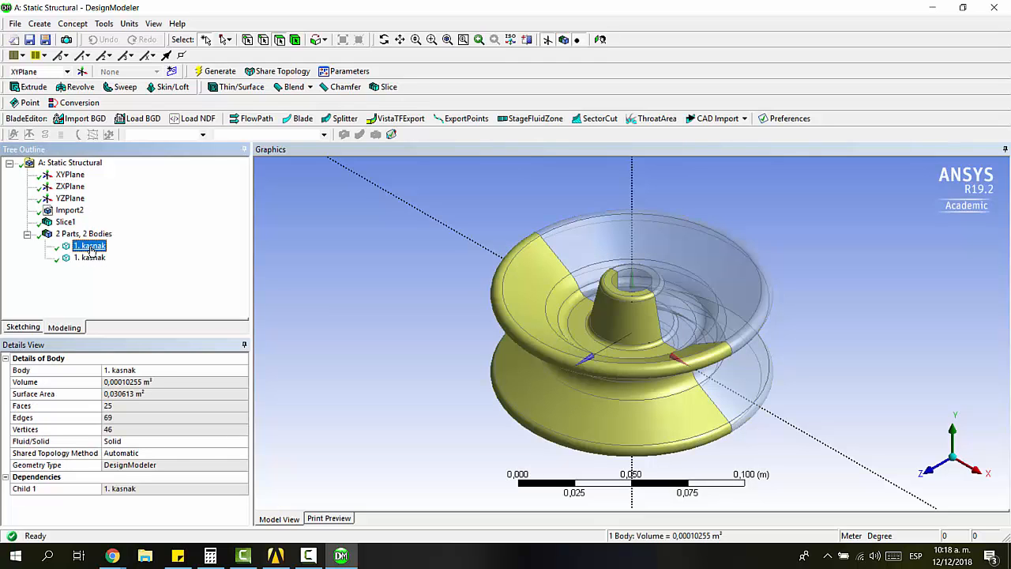
key("Down")
key("Up")
key("Down")
key("Up")
key("Down")
key("Up")
key("Down")
key("Up")
key("Down")
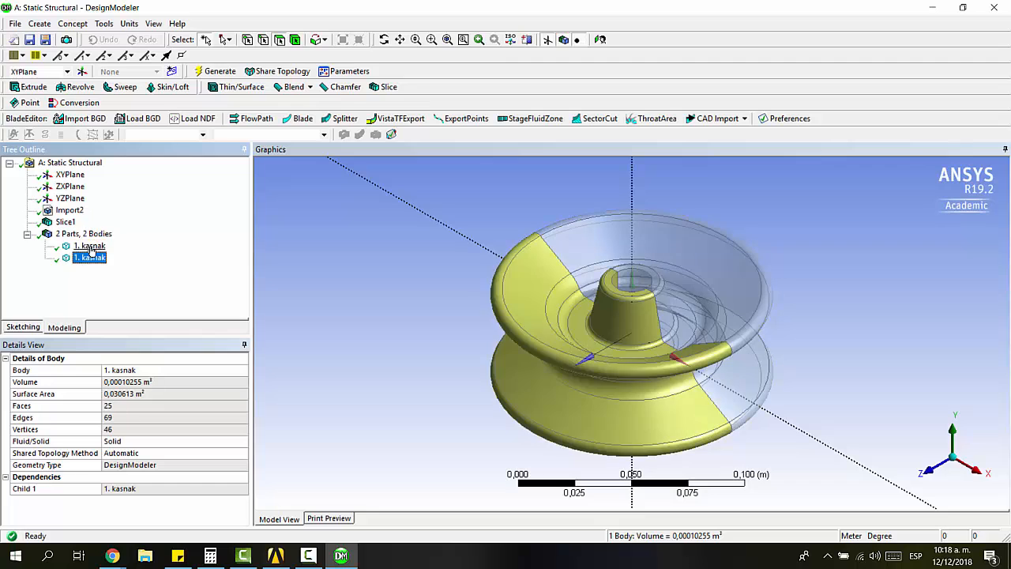
key("Up")
key("Down")
key("Up")
key("Down")
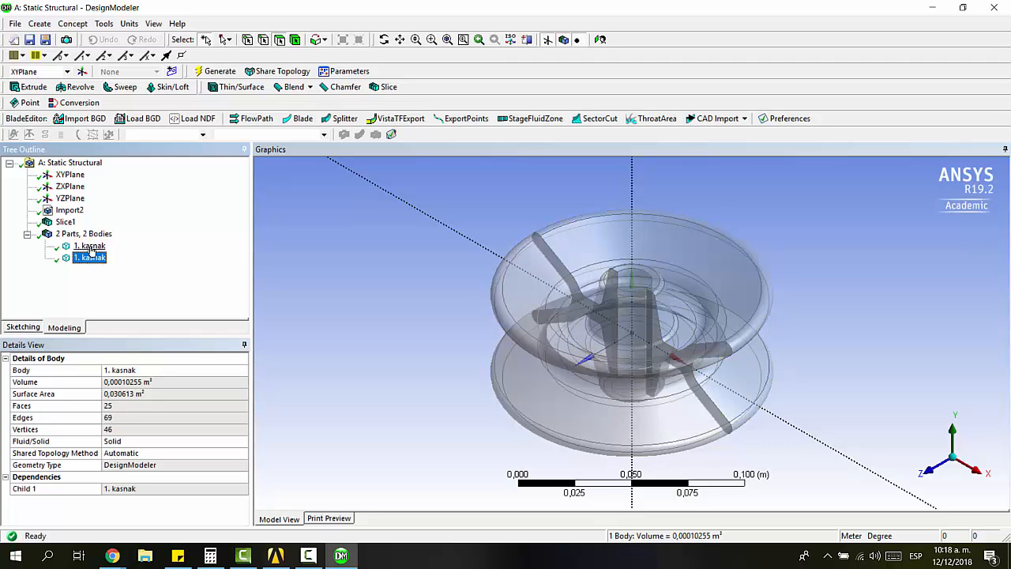
key("Up")
key("Down")
key("Up")
key("Down")
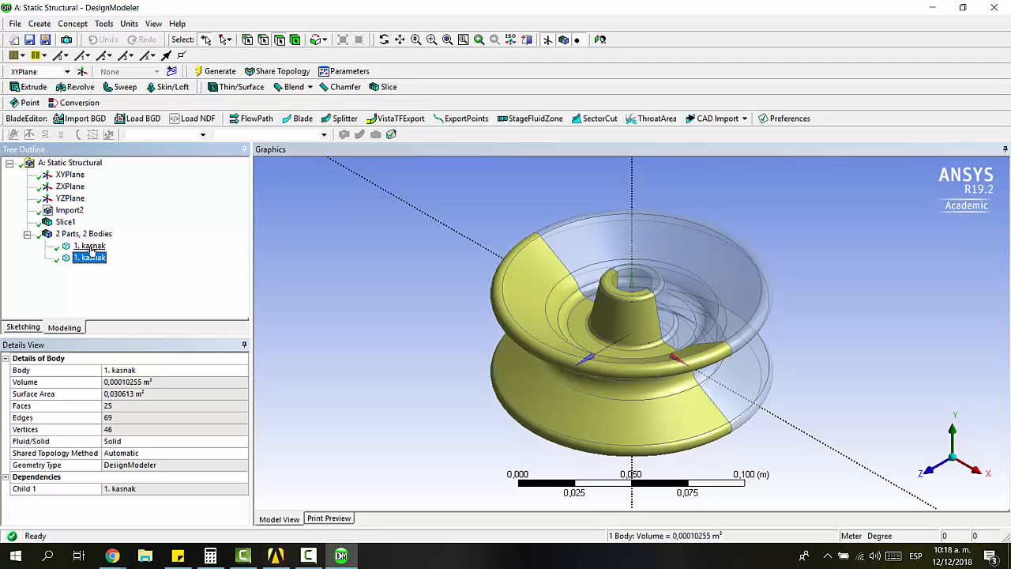
- Hide the front half body of the sliced pulley so that the cut faces of the rear half are exposed
key("Up")
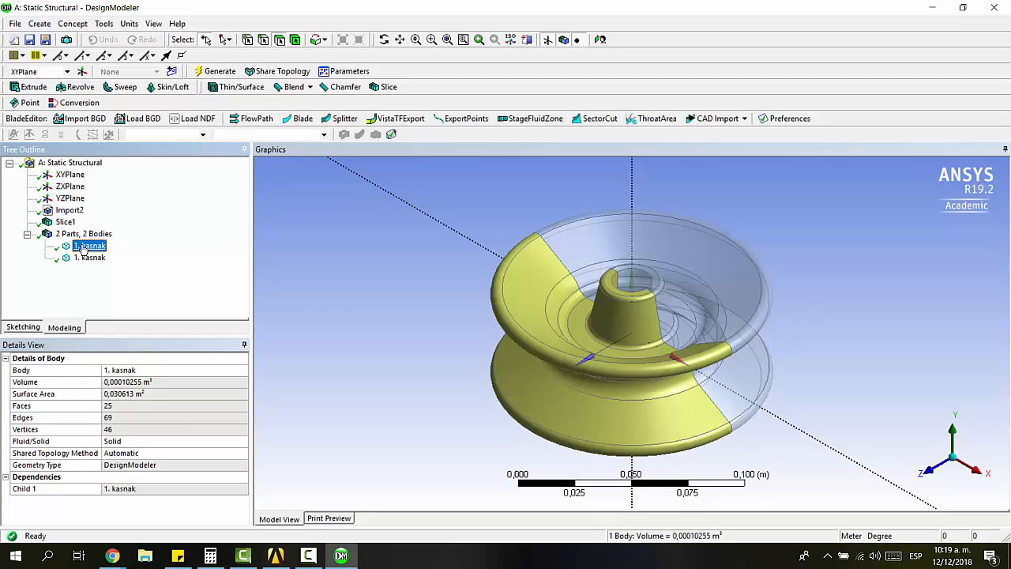
right_click(89, 247)
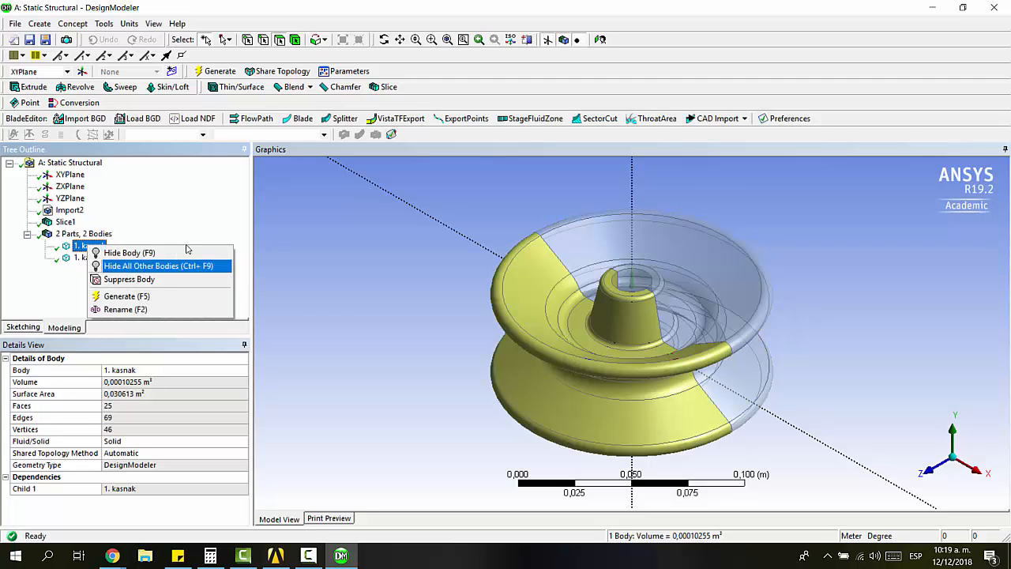
left_click(155, 253)
left_click(928, 474)
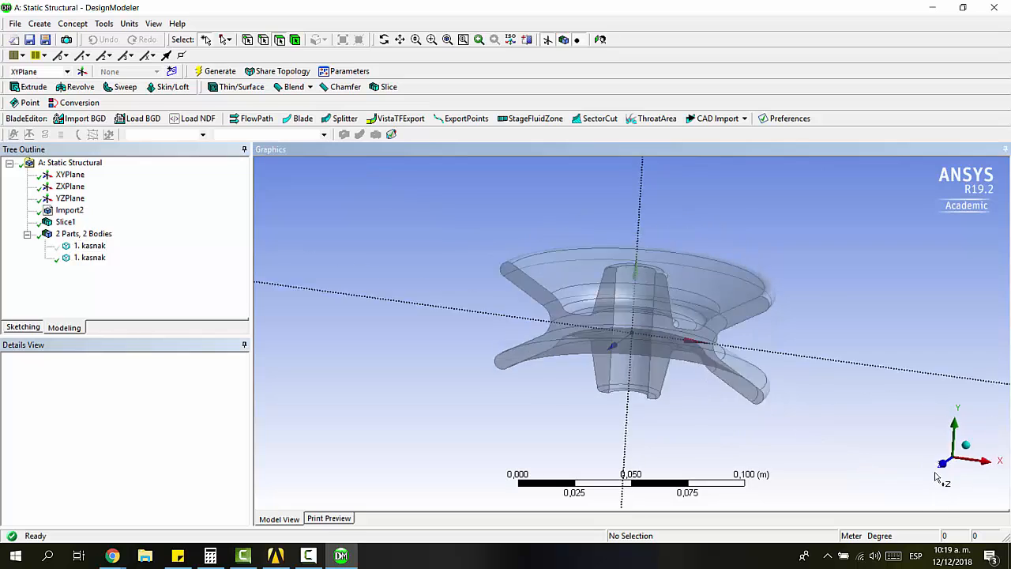
scroll(667, 274, "up", 3)
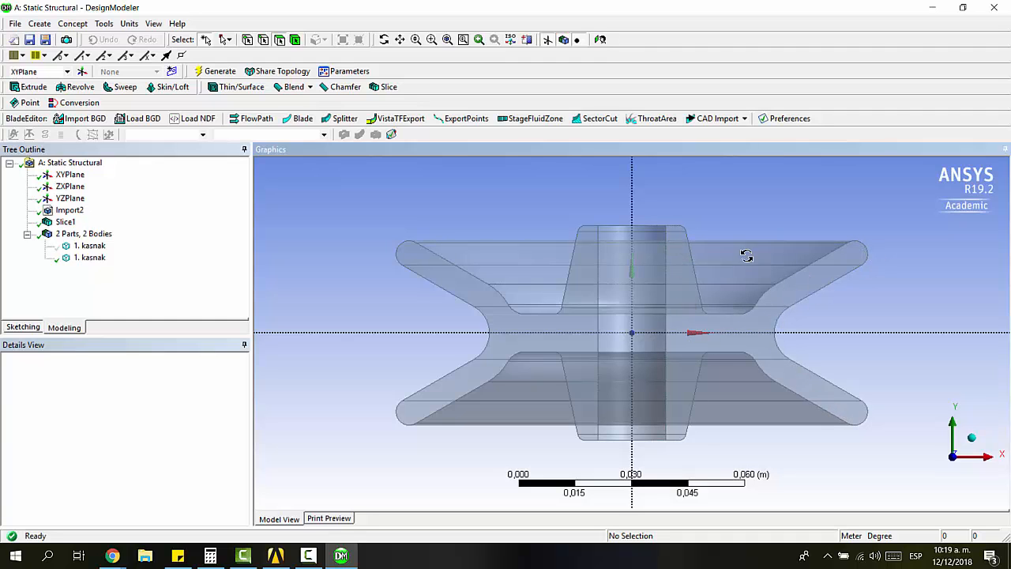
- Create a surface from the cut face on the positive X side of the pulley with Surfaces From Faces, and generate it
middle_click_drag(747, 255, 678, 257)
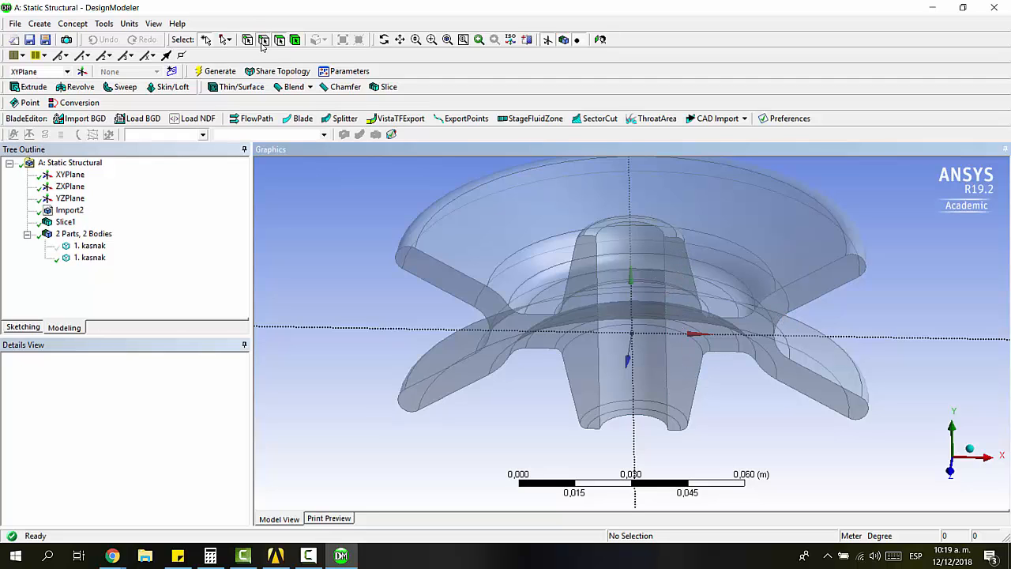
left_click(816, 285)
middle_click_drag(841, 339, 843, 307)
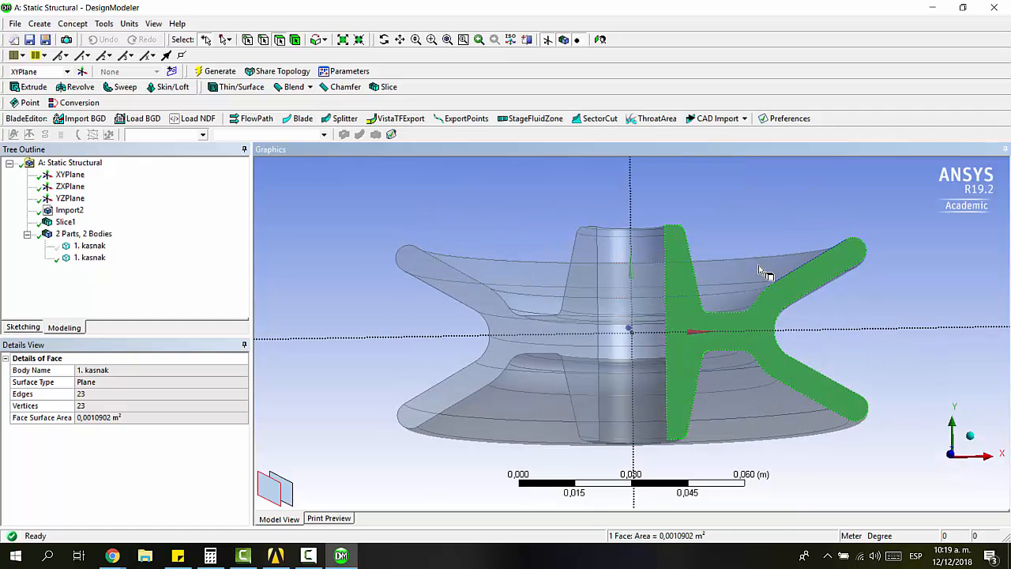
middle_click_drag(763, 273, 763, 289)
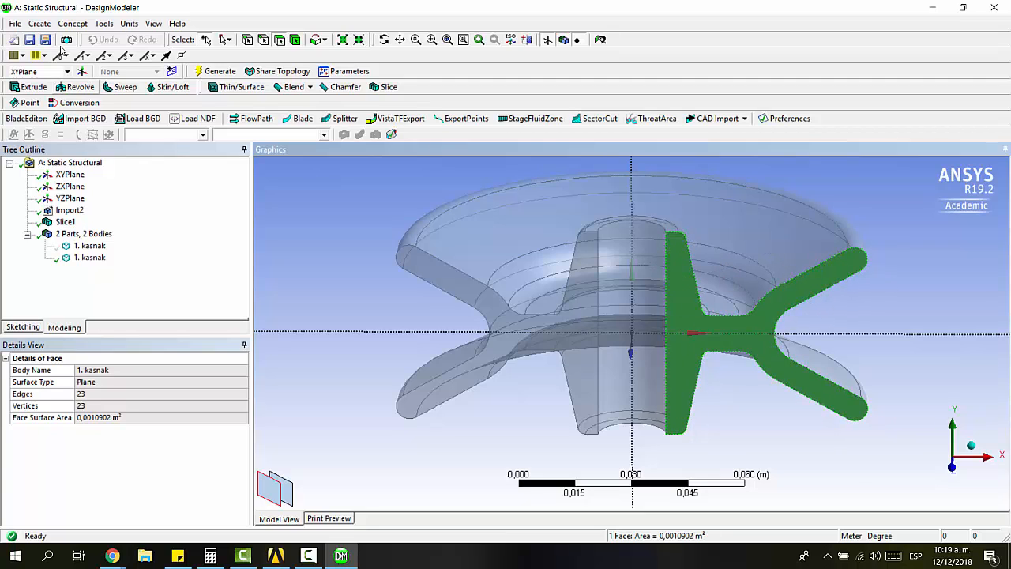
left_click(73, 23)
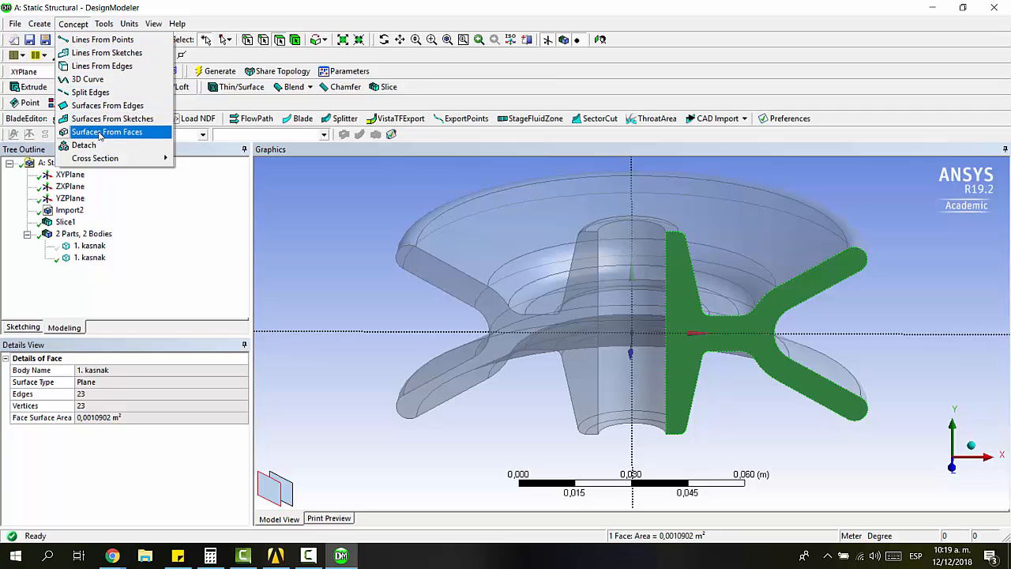
left_click(120, 133)
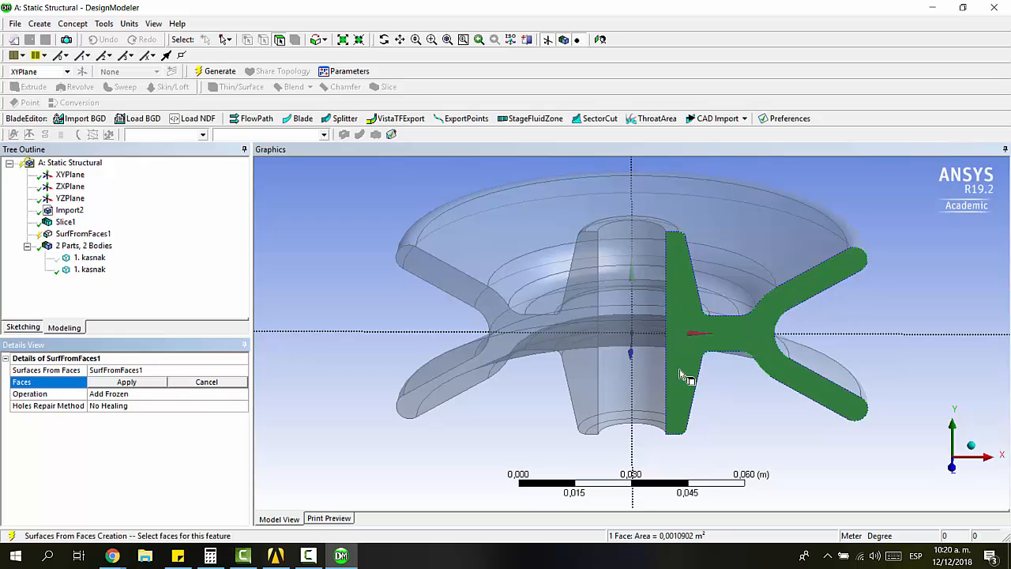
left_click(128, 383)
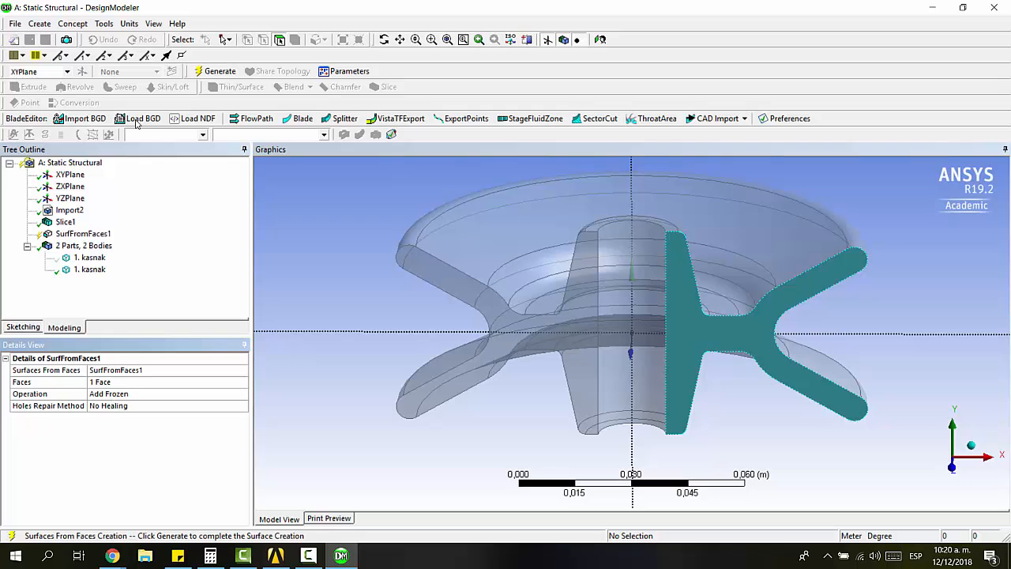
left_click(215, 71)
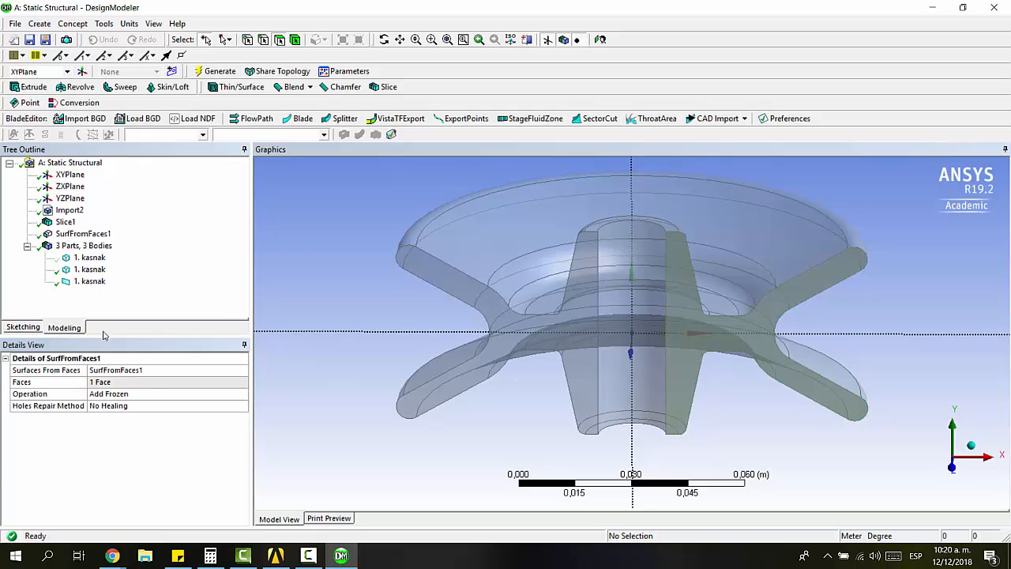
- Delete the two solid kasnak bodies with Body Delete and generate, keeping only the cross-section surface body
left_click(90, 281)
left_click(90, 258)
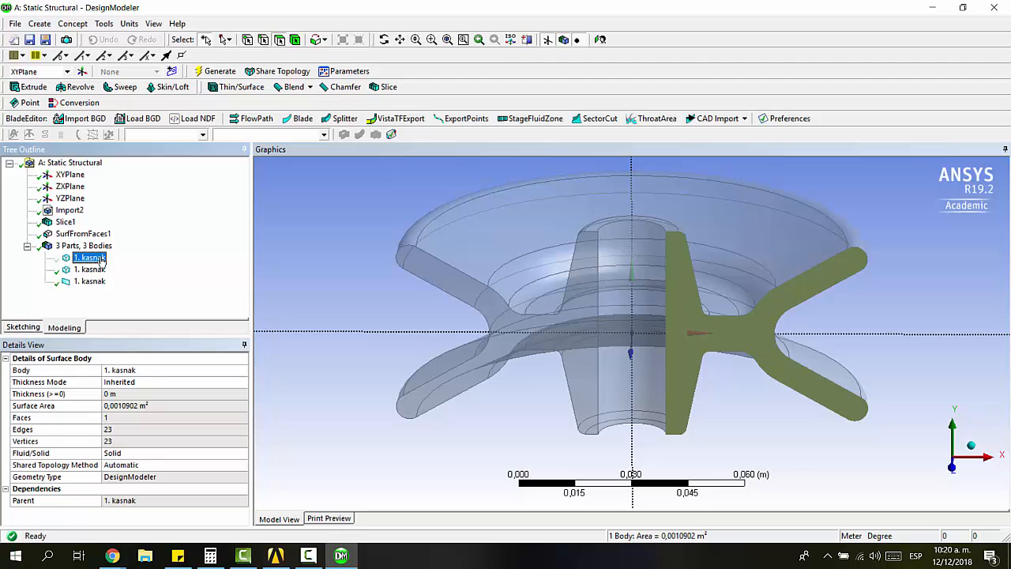
left_click(98, 270)
left_click(93, 283)
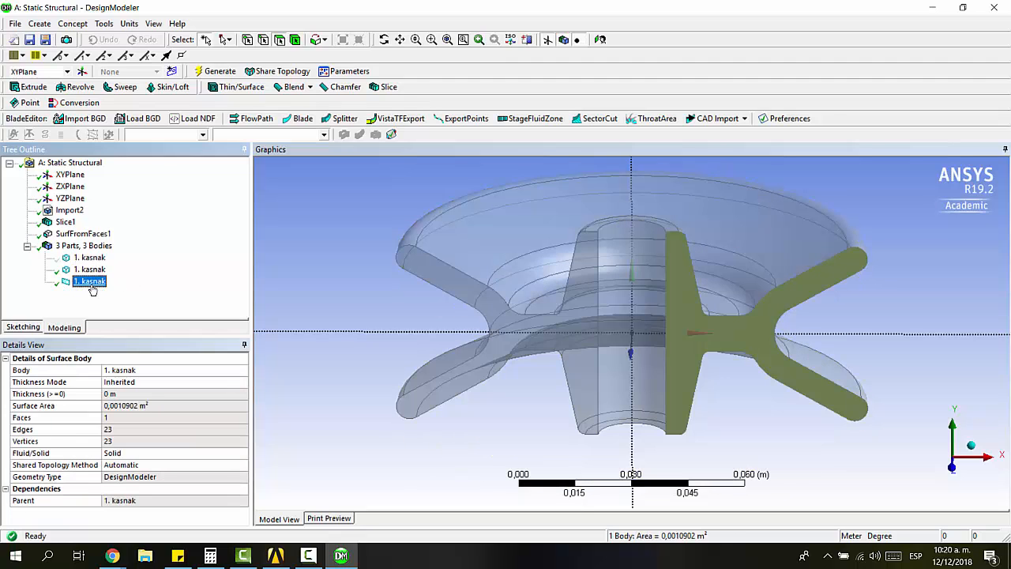
left_click(91, 258)
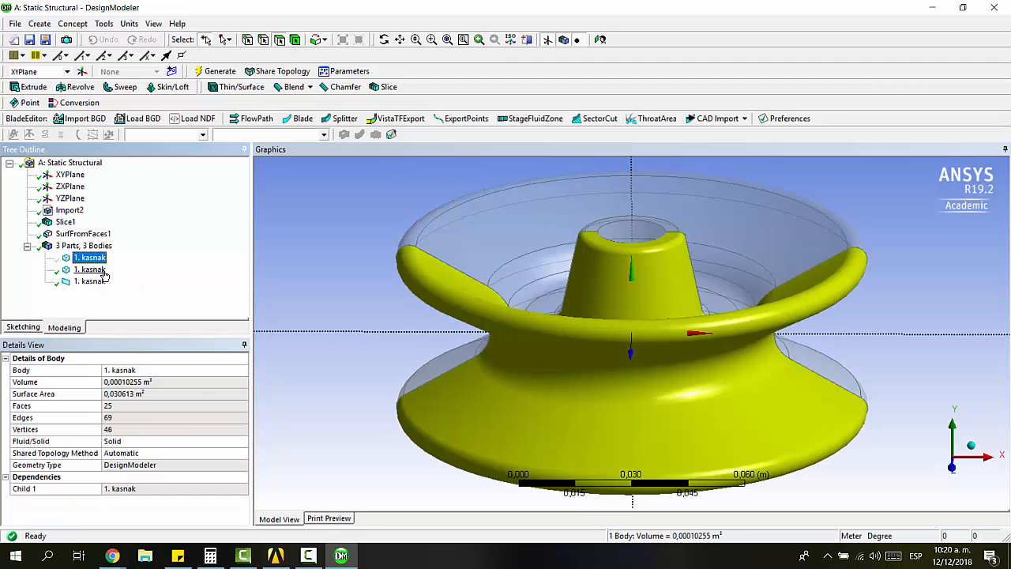
left_click(101, 271, "ctrl")
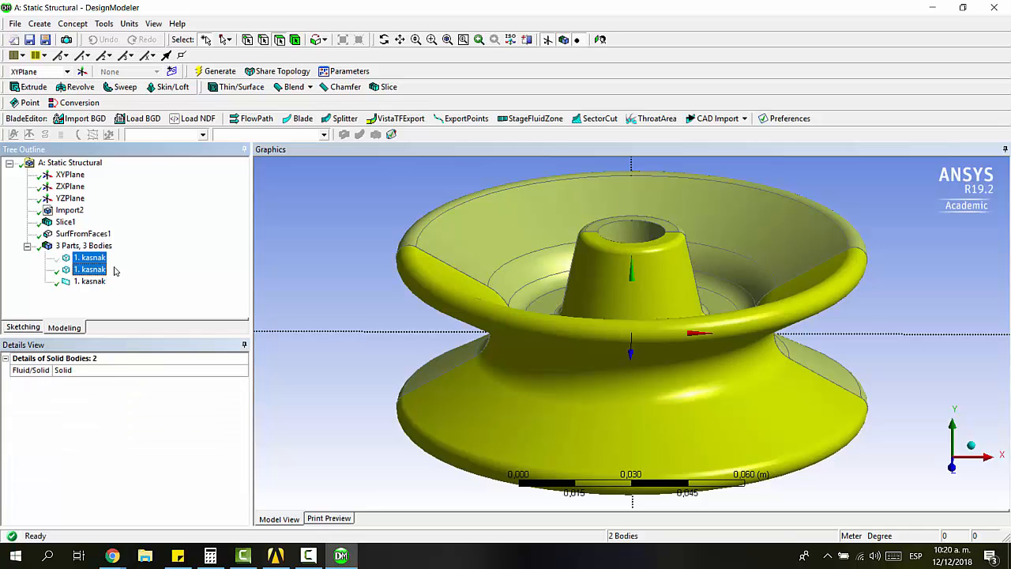
right_click(102, 259)
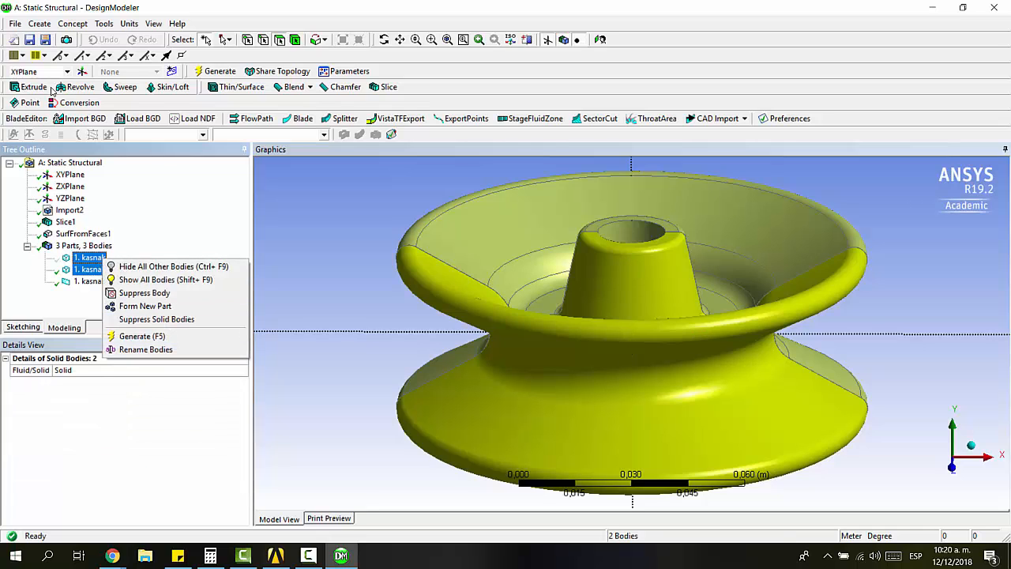
left_click(39, 24)
mouse_move(135, 253)
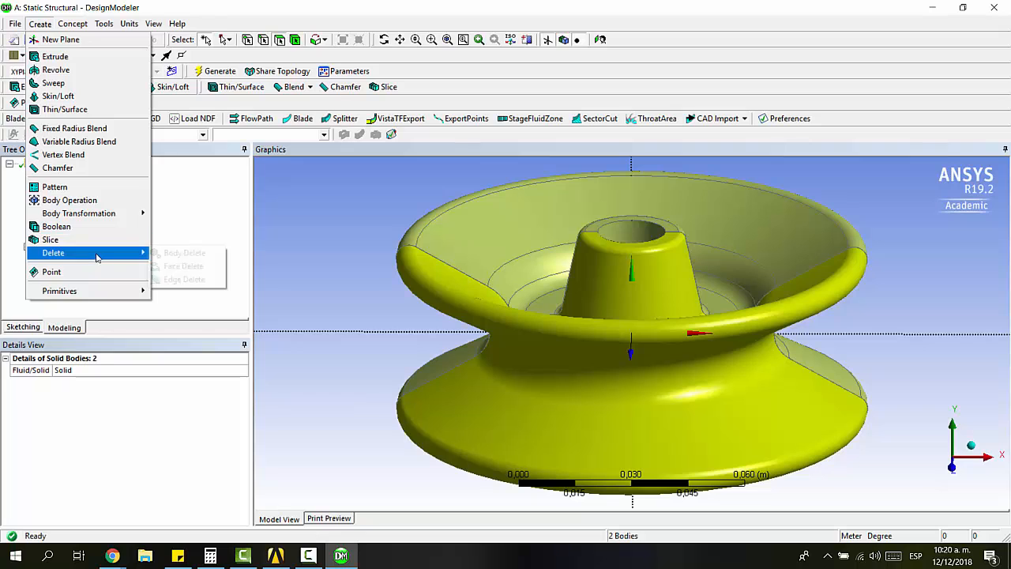
left_click(173, 252)
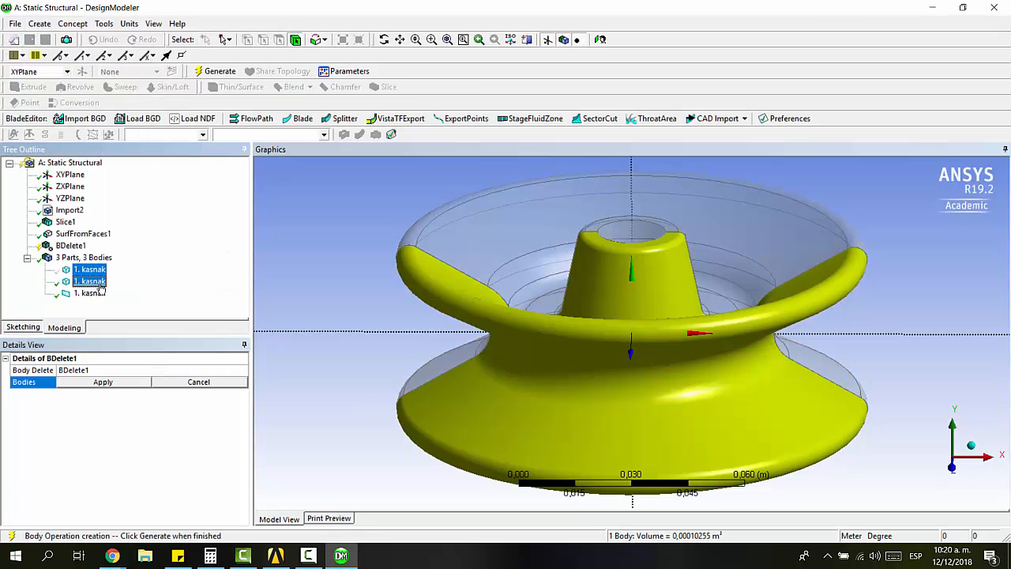
left_click(125, 385)
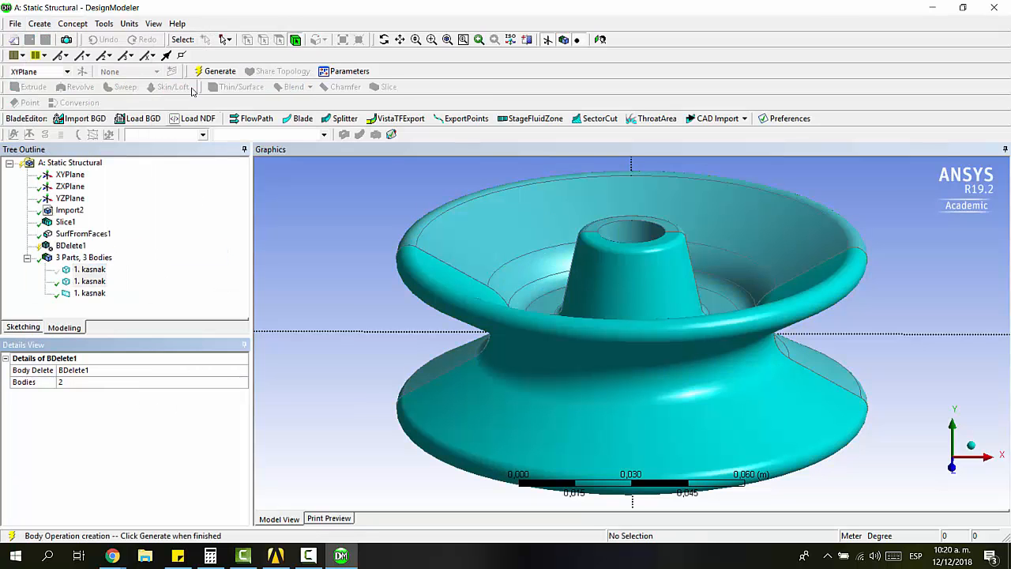
left_click(209, 71)
left_click(89, 269)
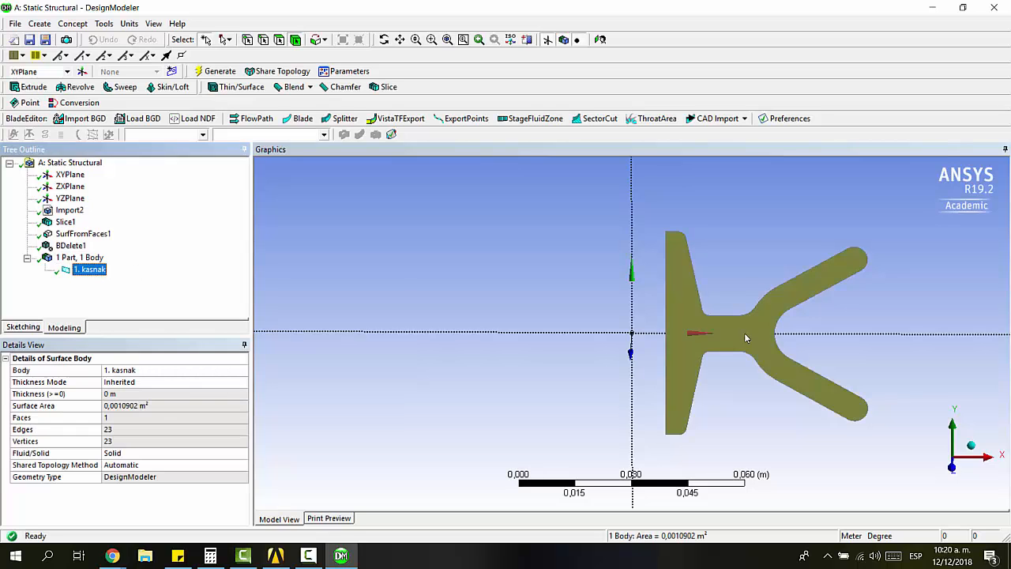
- Sketch an upright rectangle on XYPlane across the web and both angled arms of the section, extending past the arms above and below
left_click(952, 465)
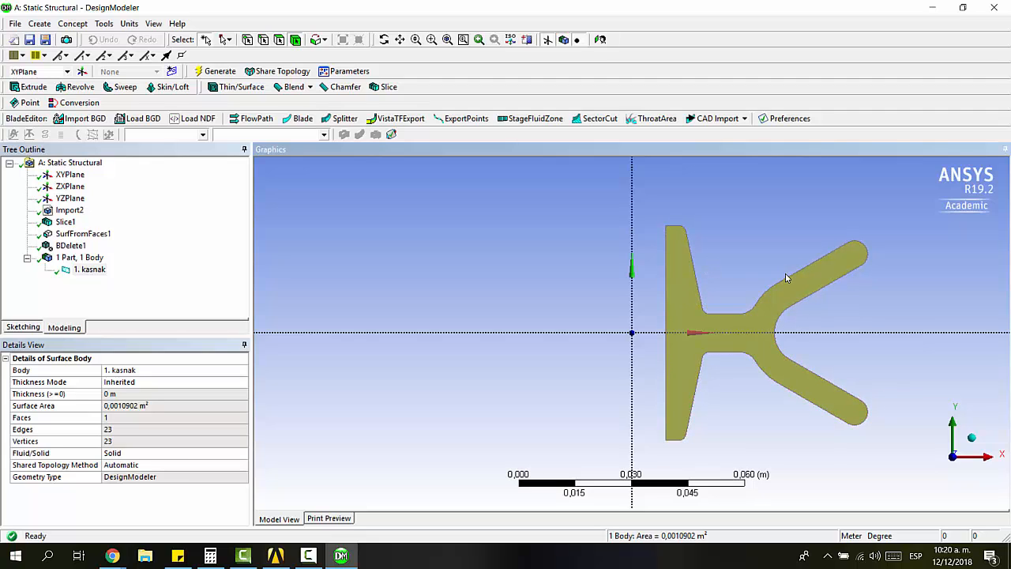
scroll(812, 330, "down", 1)
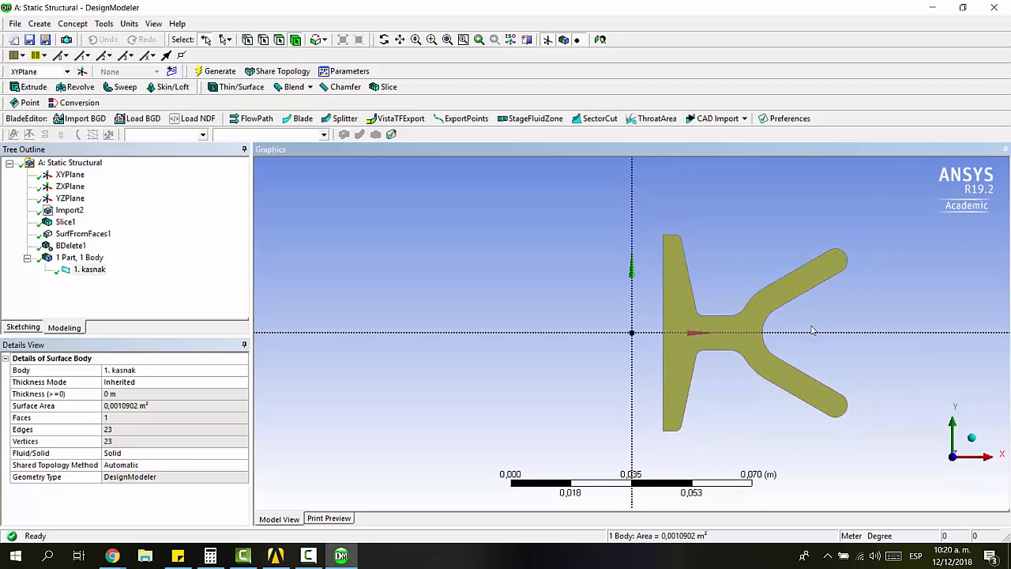
scroll(812, 330, "up", 2)
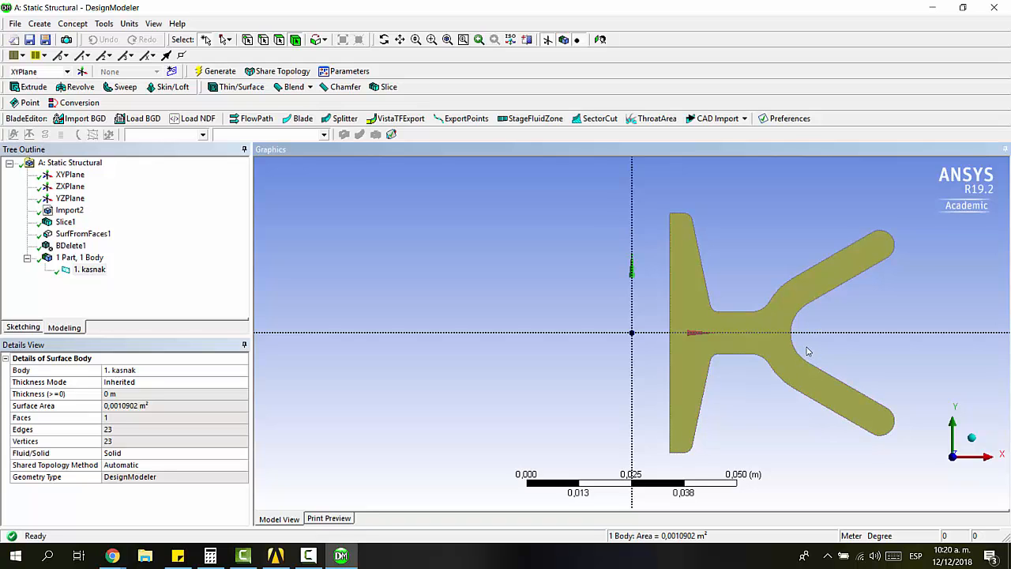
middle_click_drag(807, 351, 535, 335, "ctrl")
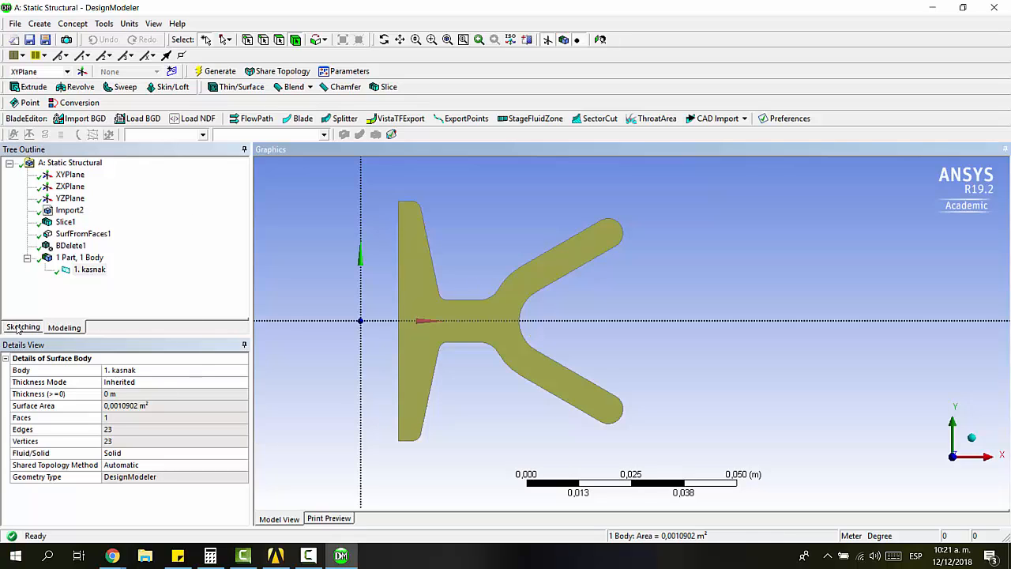
left_click(20, 327)
left_click(48, 239)
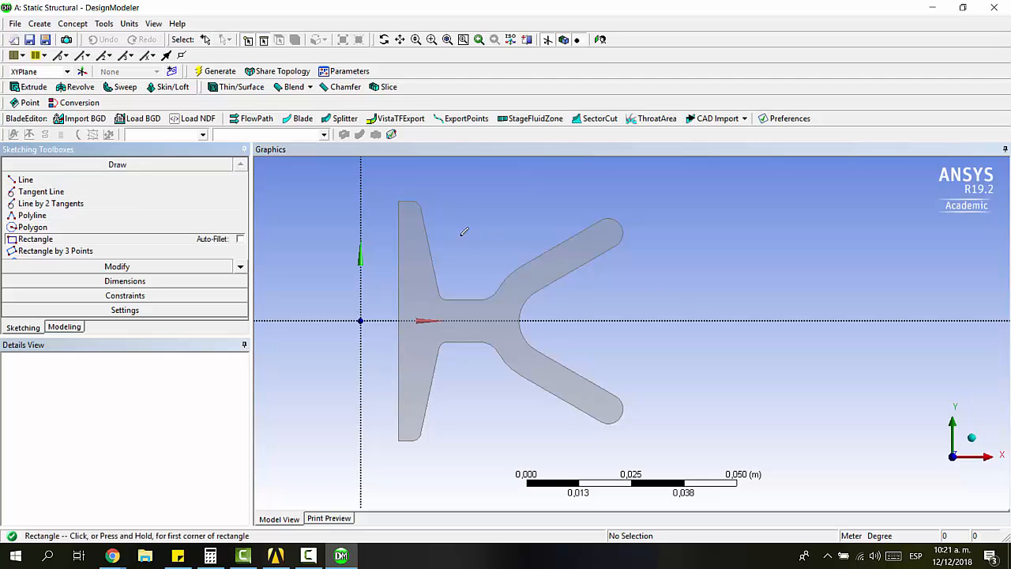
left_click(467, 212)
left_click(564, 433)
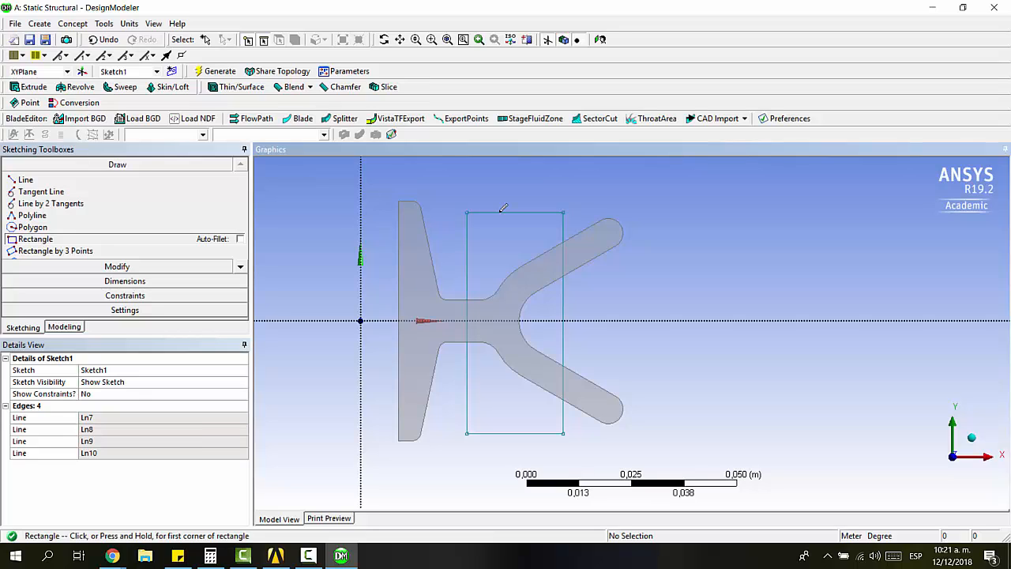
- Place a construction point to the right of the rectangle, slightly above the X axis
left_click(240, 270)
left_click(240, 269)
left_click(242, 270)
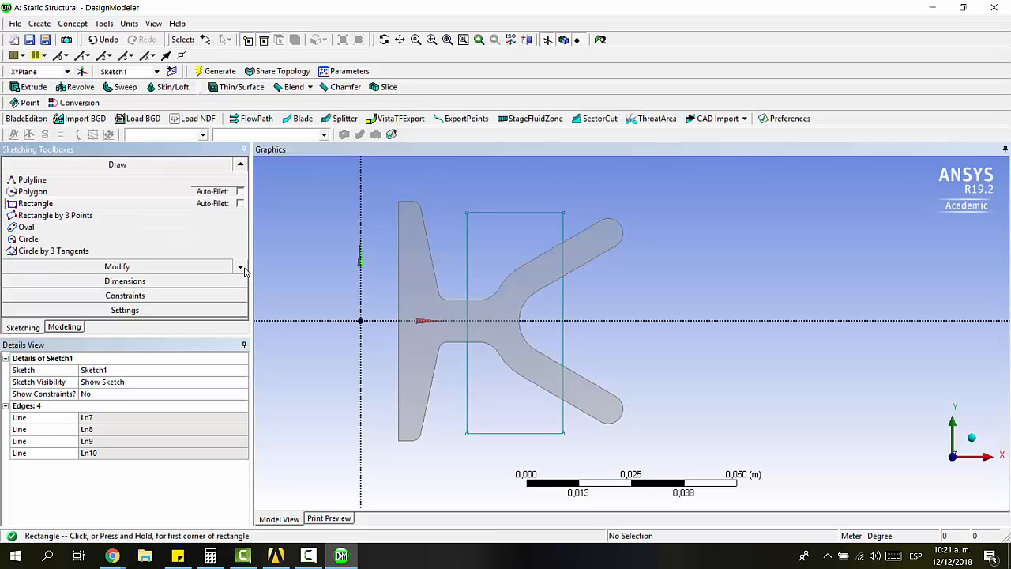
left_click(242, 269)
left_click(243, 269)
left_click(240, 269)
left_click(240, 269)
left_click(240, 269)
left_click(240, 269)
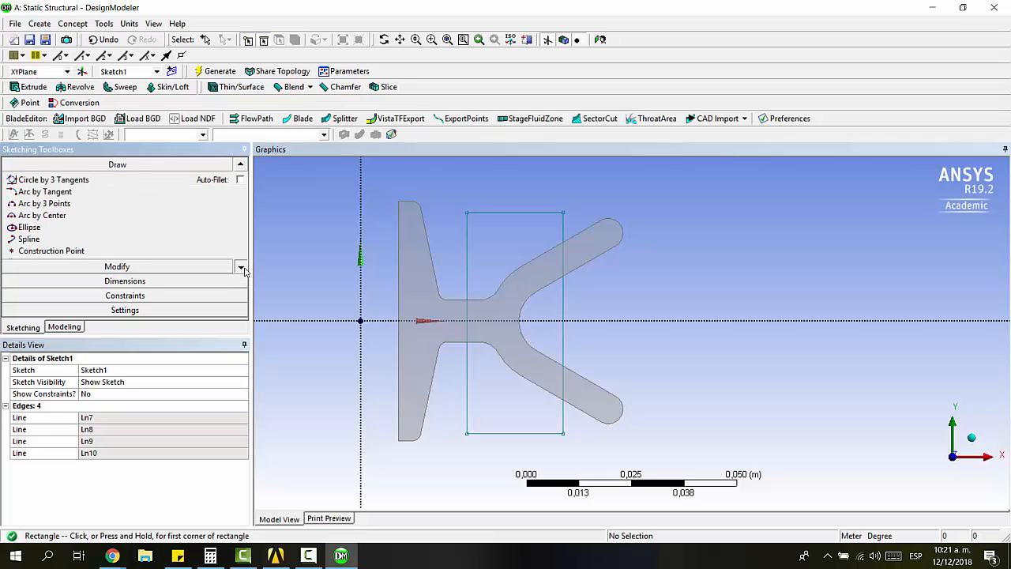
left_click(240, 269)
left_click(134, 240)
left_click(591, 304)
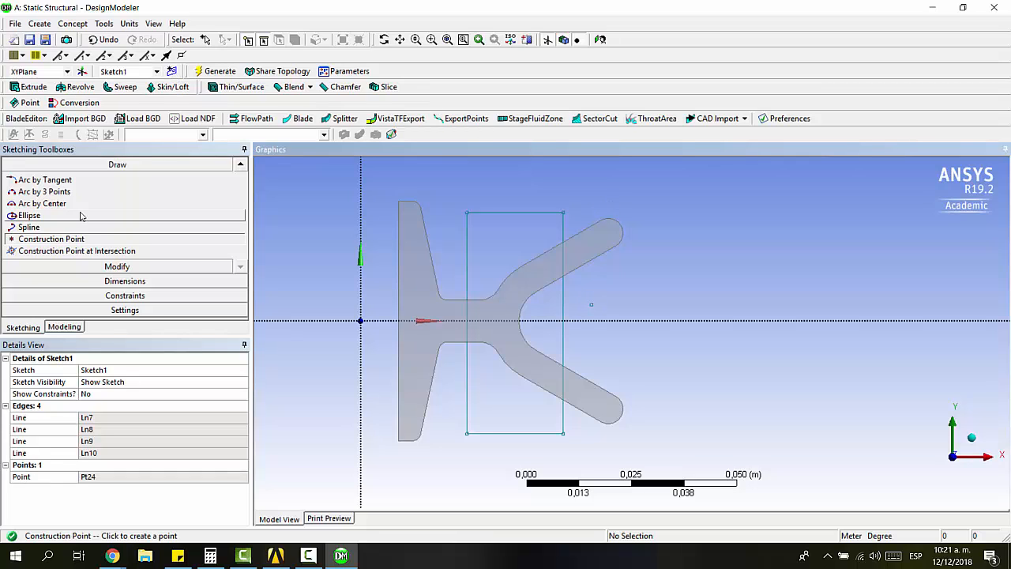
- Constrain the construction point to the midpoint of the rectangle's right side
left_click(134, 295)
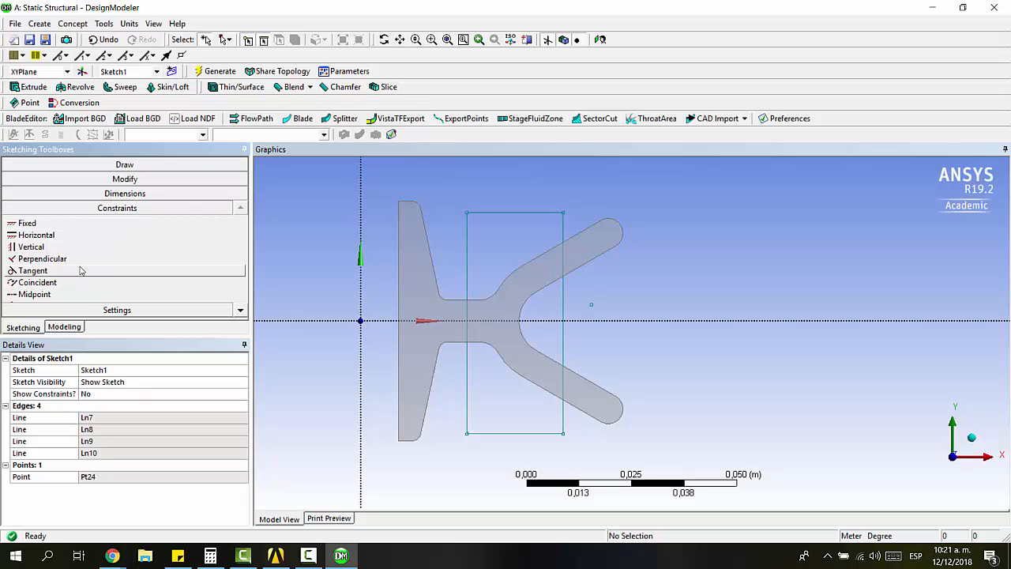
left_click(72, 297)
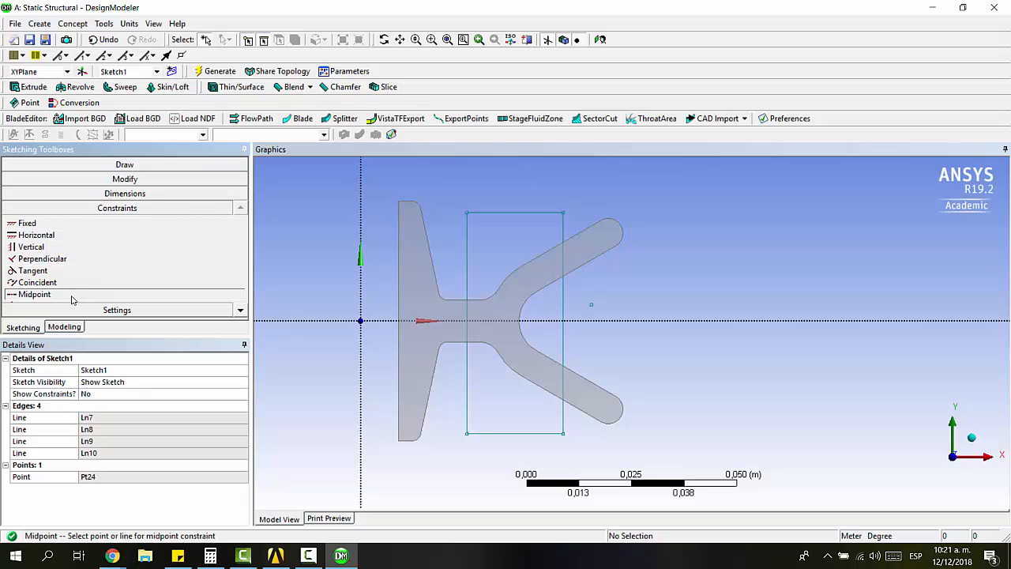
left_click(592, 305)
left_click(564, 335)
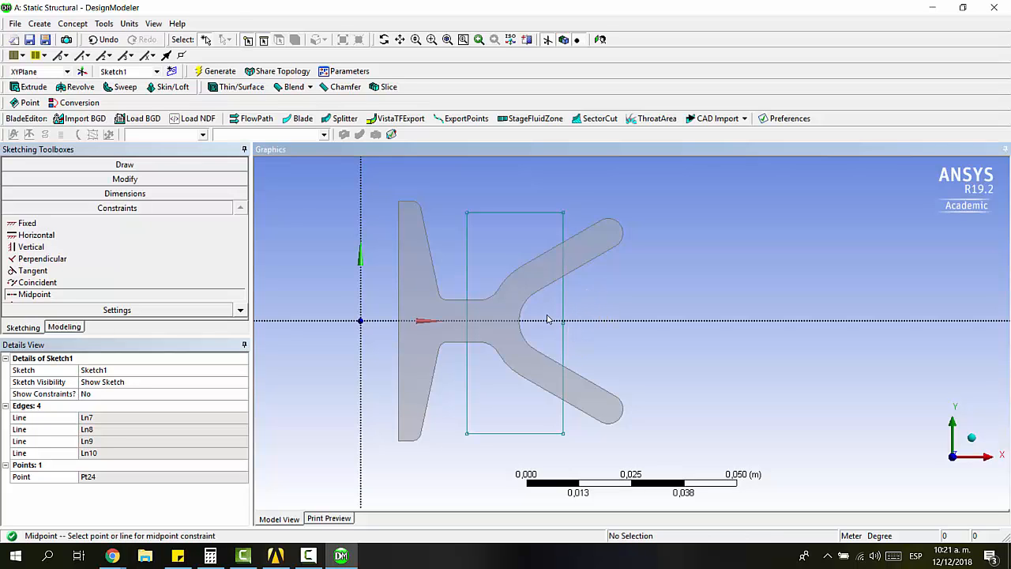
- Make the midpoint construction point coincident with the X axis, centring the rectangle vertically on it
left_click(49, 283)
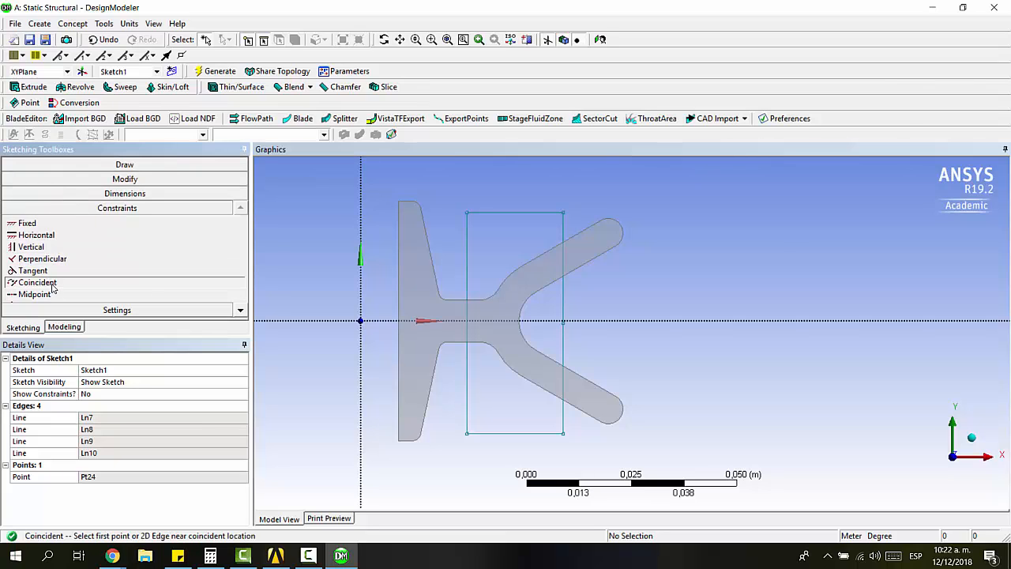
left_click(566, 324)
left_click(597, 320)
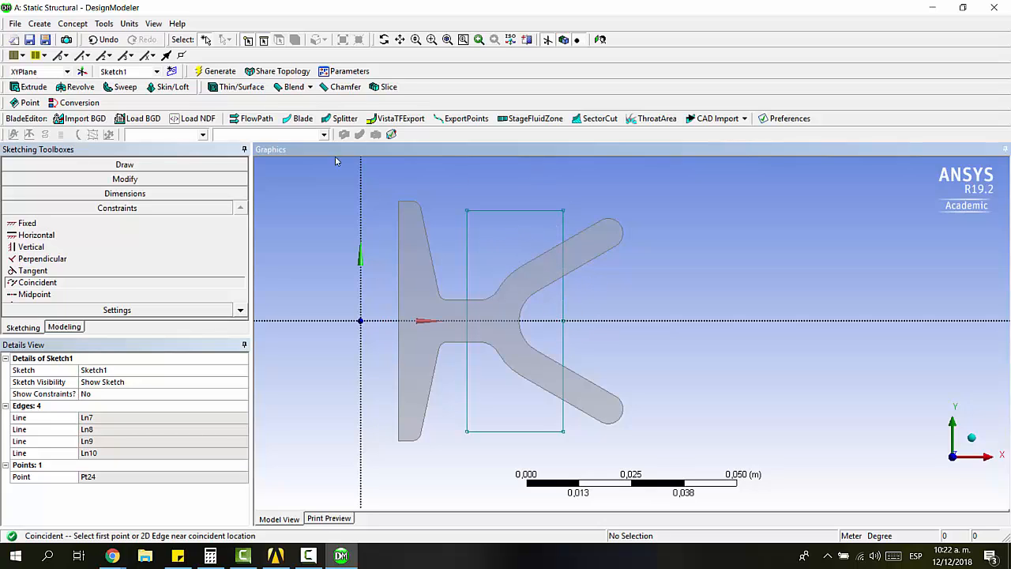
- Add a horizontal dimension between the Y axis and the rectangle's left side, placed above the section
left_click(124, 194)
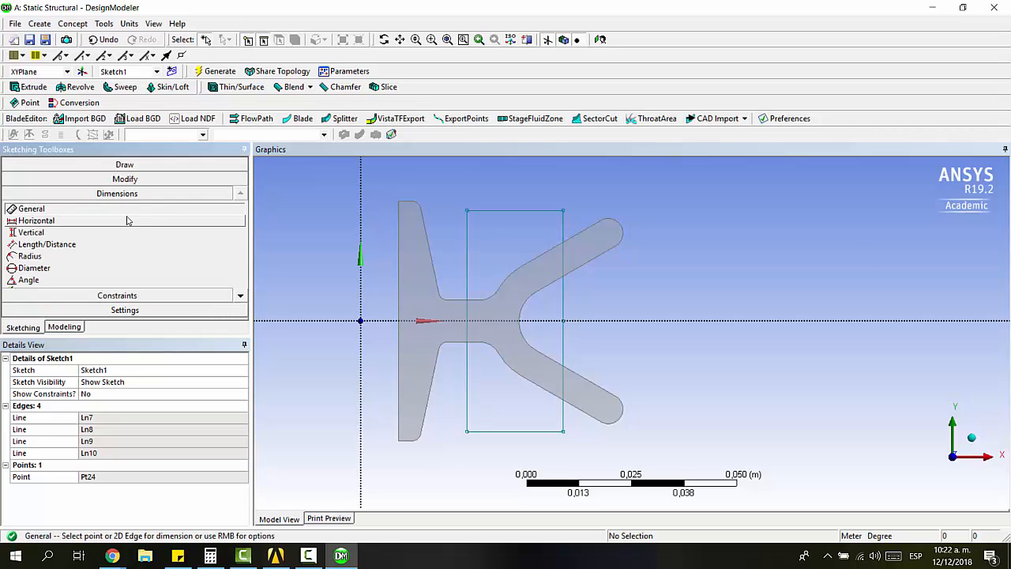
left_click(126, 221)
left_click(467, 232)
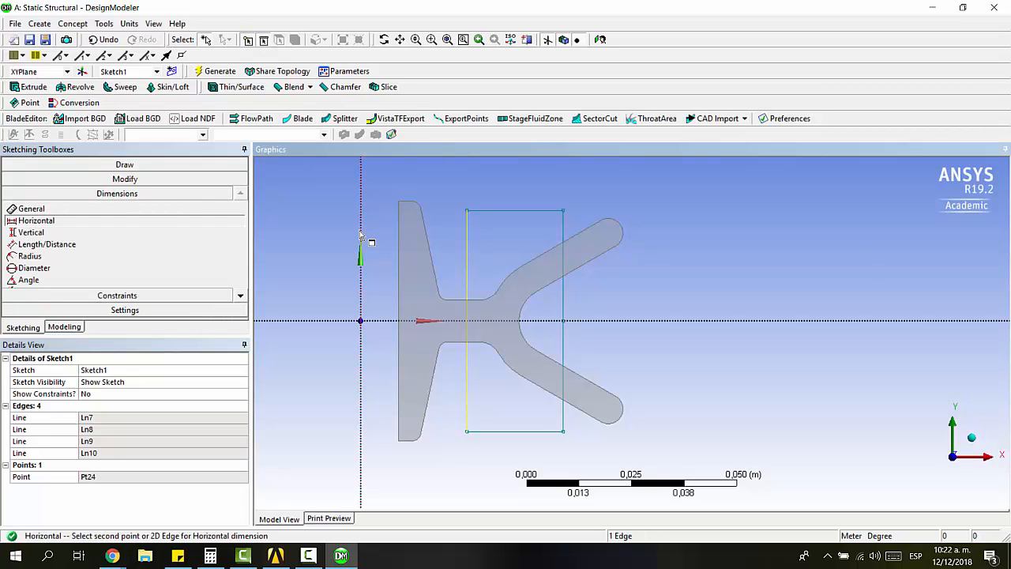
left_click(360, 235)
left_click(431, 185)
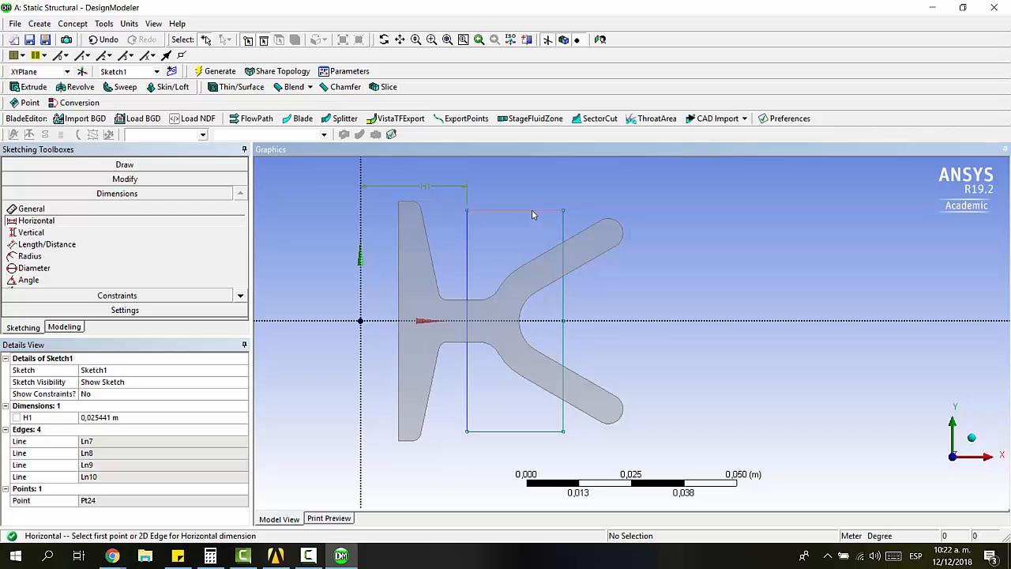
- Add a horizontal dimension for the rectangle's width, placed above it in line with the offset dimension
left_click(563, 248)
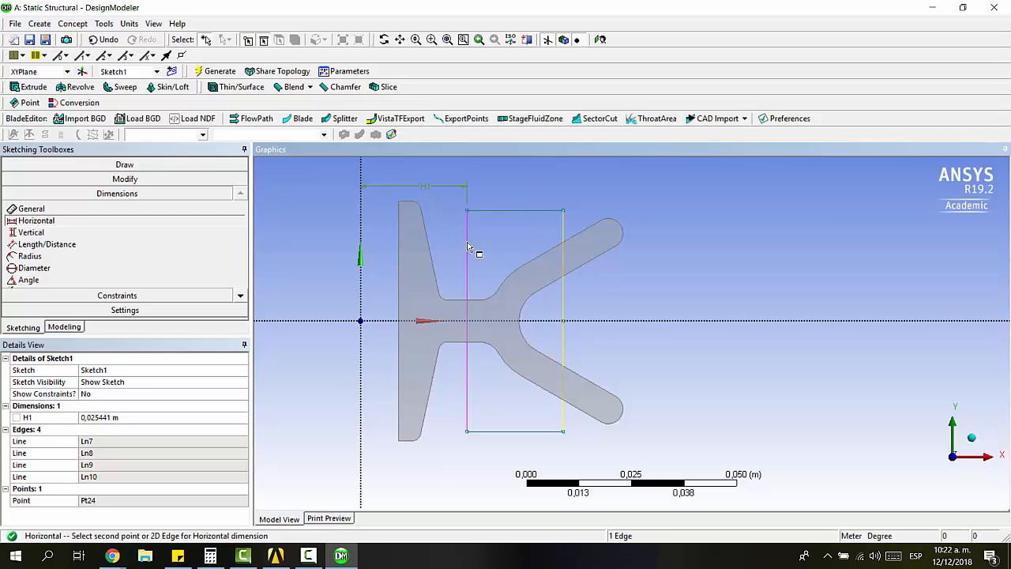
left_click(468, 250)
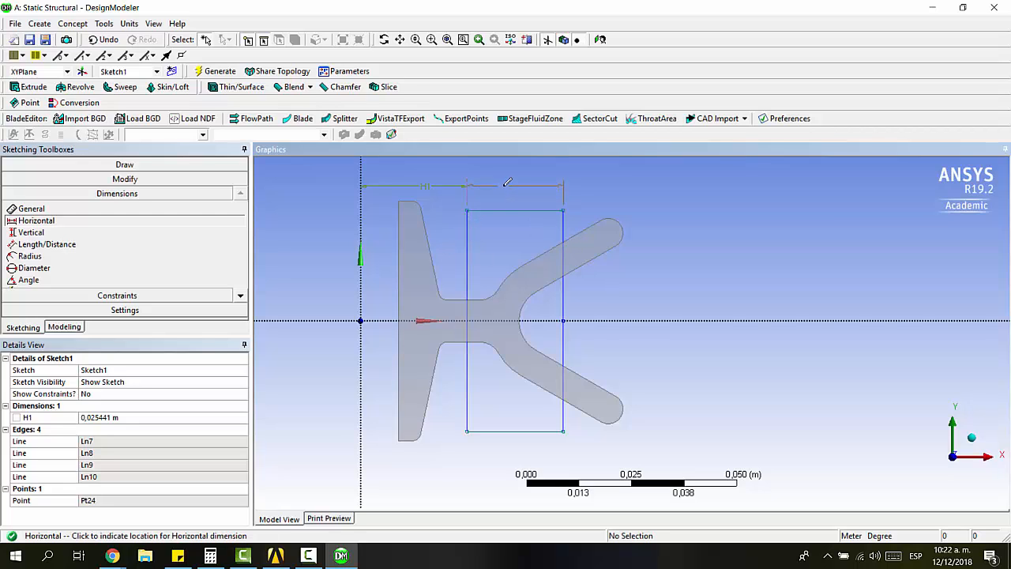
left_click(508, 183)
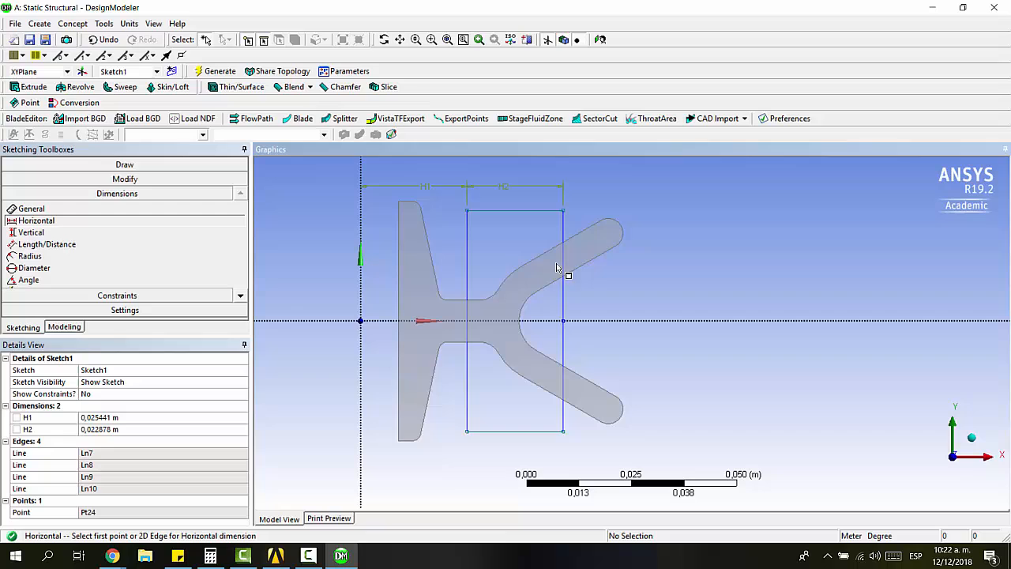
- Add a vertical dimension between the rectangle's top and bottom sides, placed to the right of the section
left_click(129, 233)
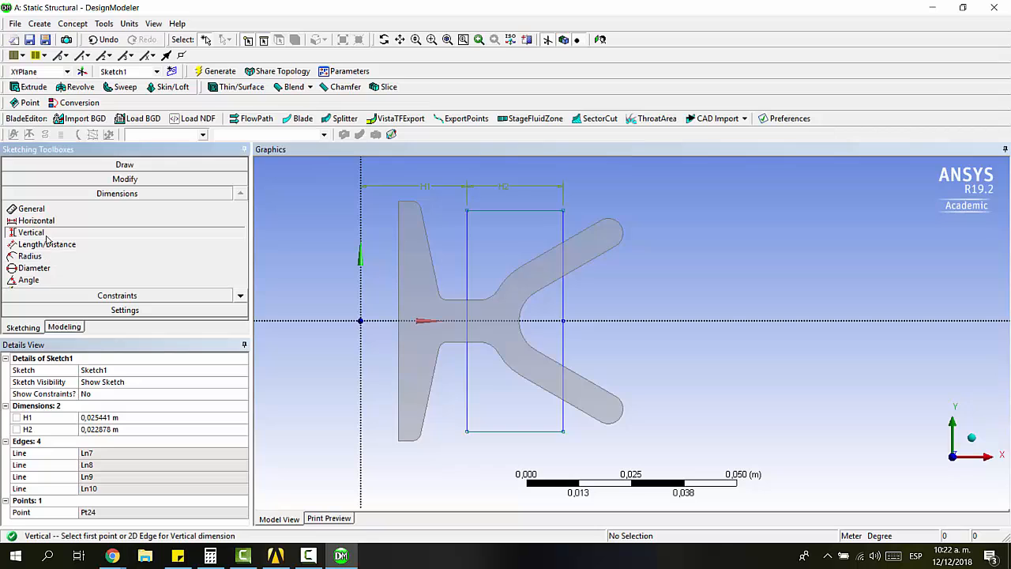
left_click(538, 211)
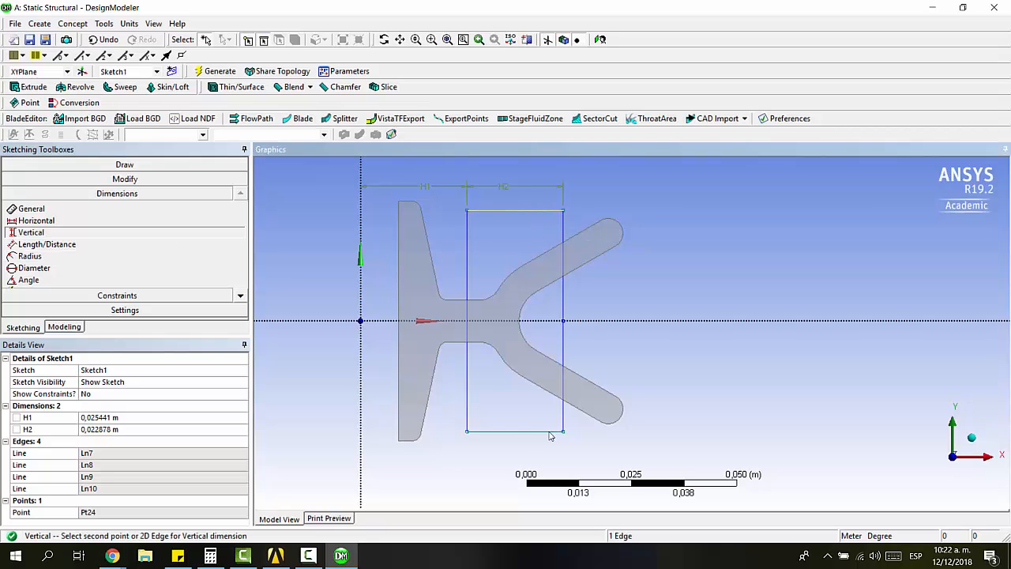
left_click(519, 431)
left_click(684, 316)
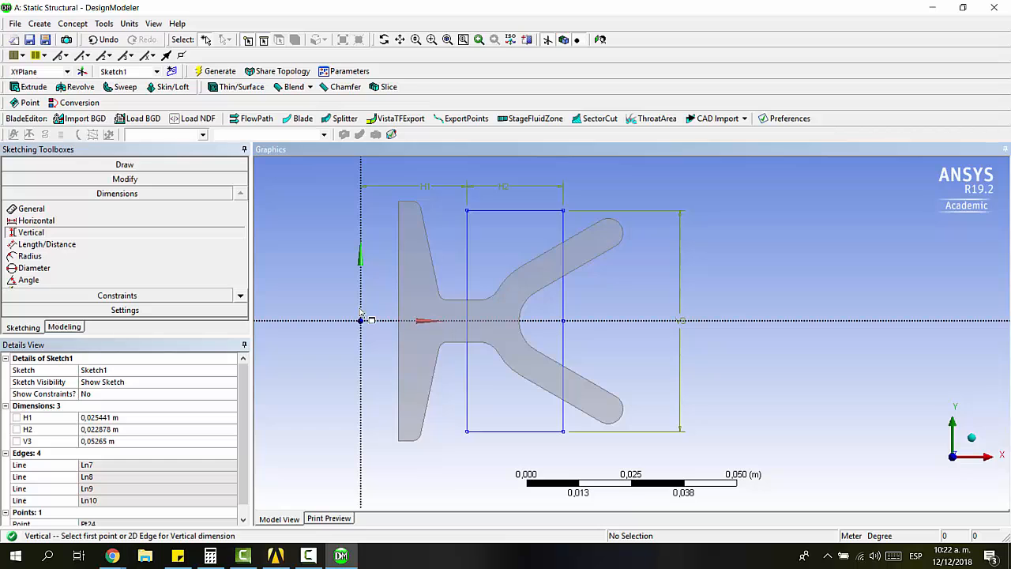
left_click(93, 416)
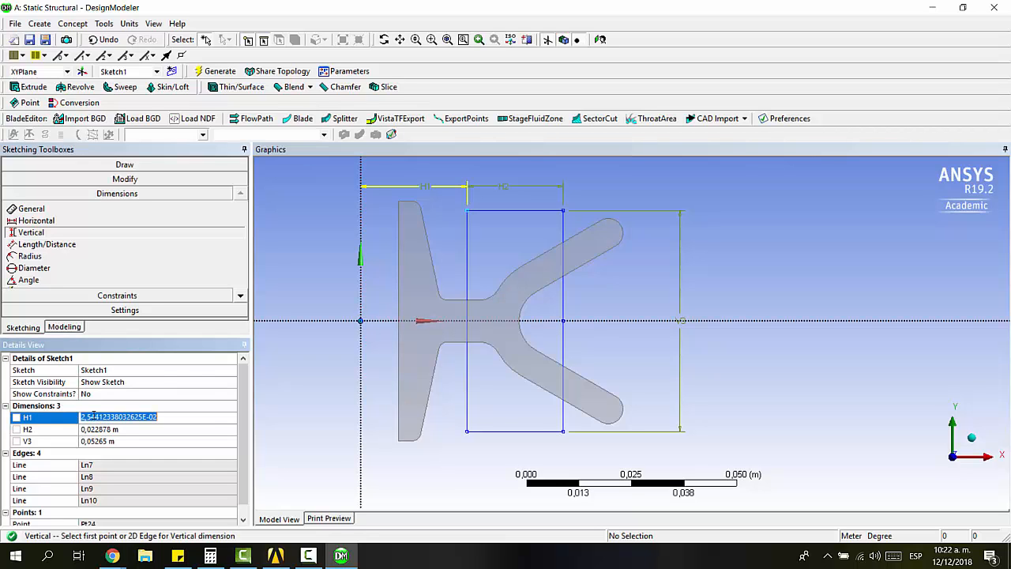
type("30")
key("Return")
- Set the horizontal distance H1 from the Y axis to the rectangle's left side to 0,03 m
left_click(93, 416)
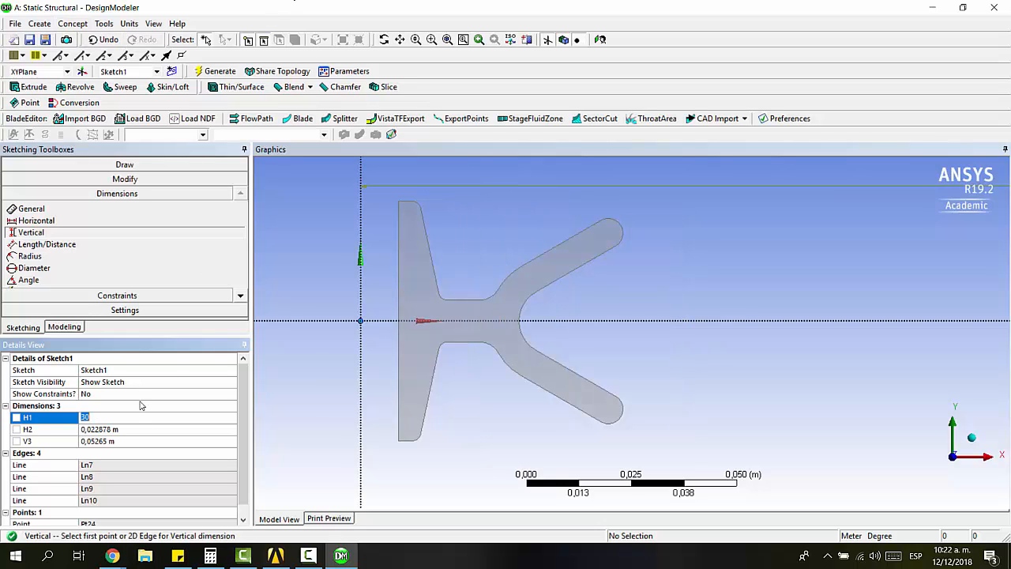
type("0")
key("Return")
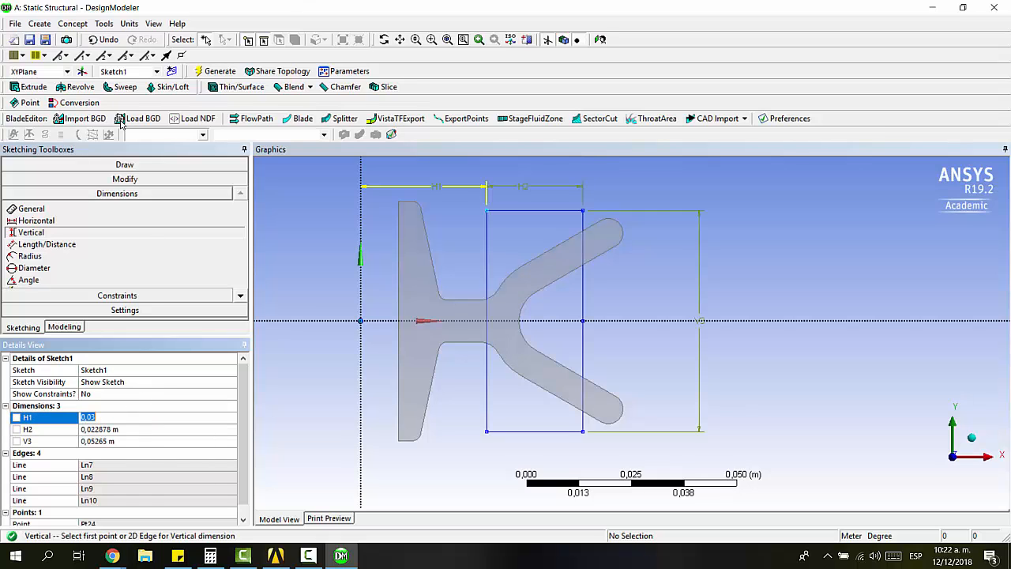
- Switch the model's length unit to millimetres and check the H1 dimension in the new unit
left_click(128, 23)
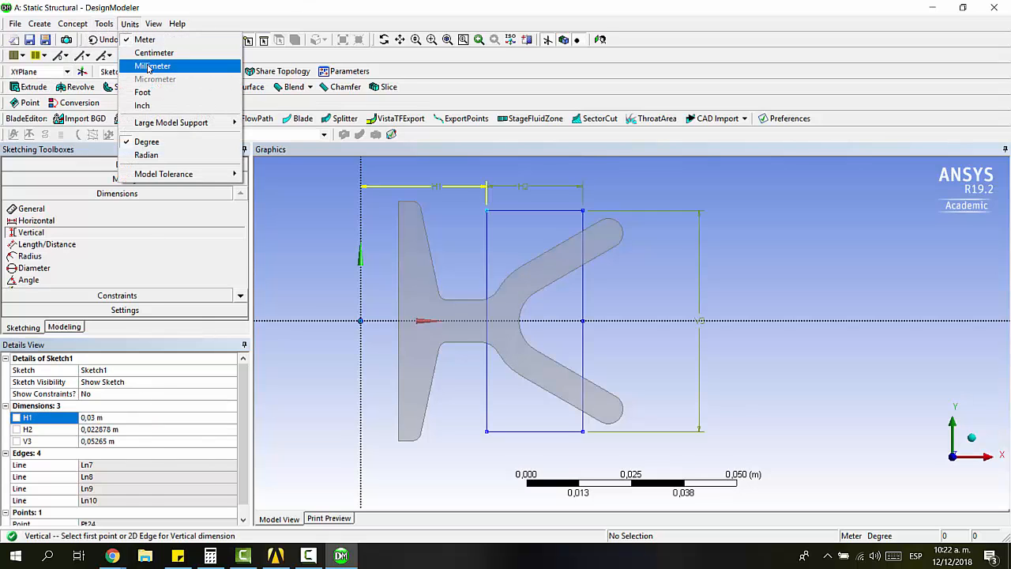
left_click(150, 65)
left_click(101, 416)
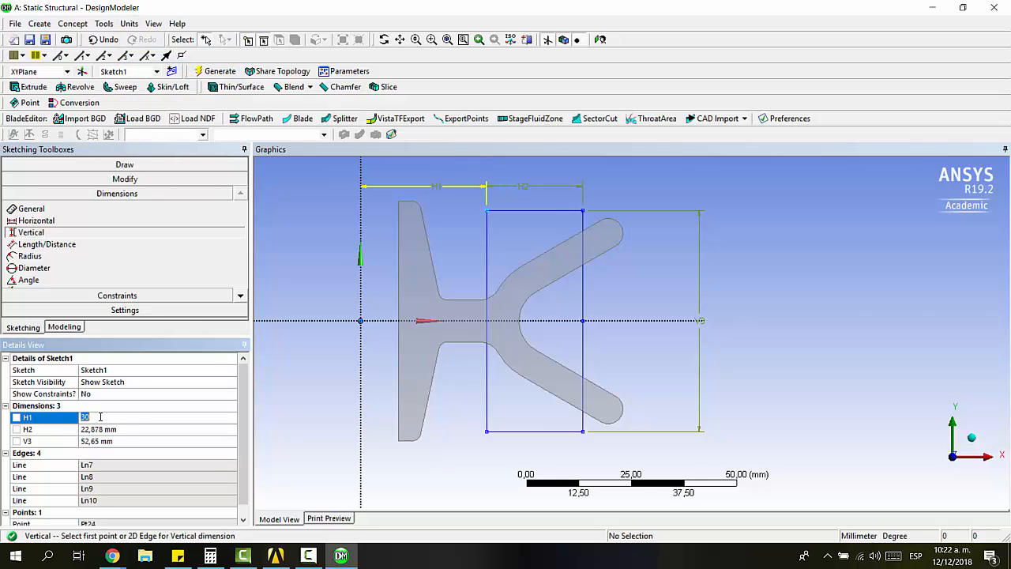
- Set the rectangle's width H2 to 20 mm and its height V3 to 50 mm
left_click(113, 428)
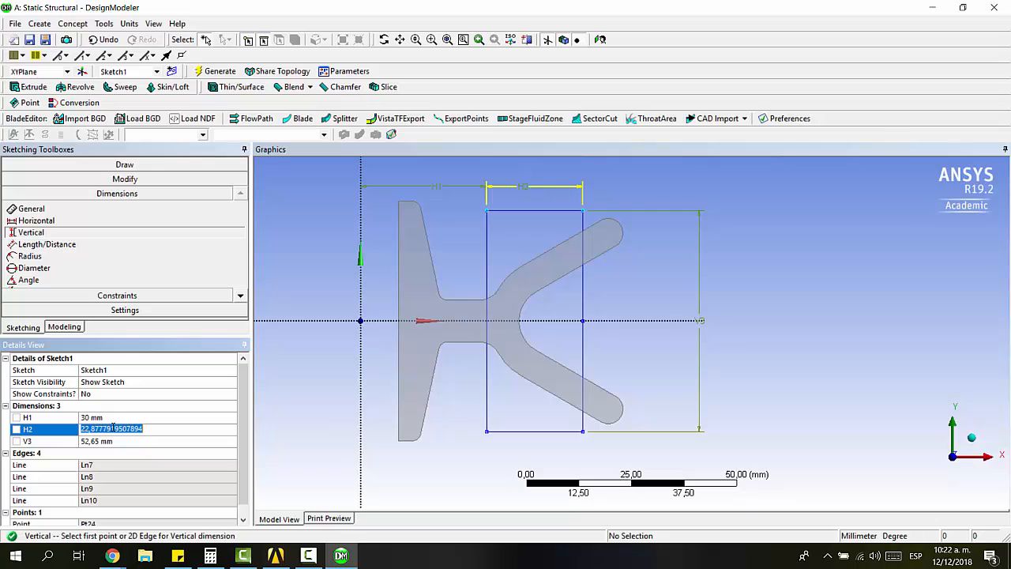
type("20")
key("Return")
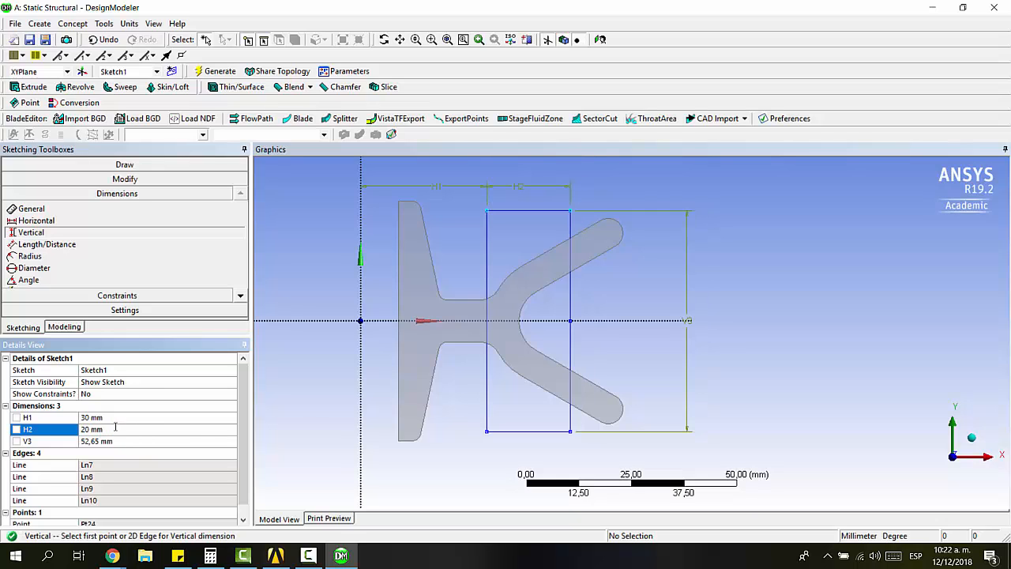
left_click(105, 440)
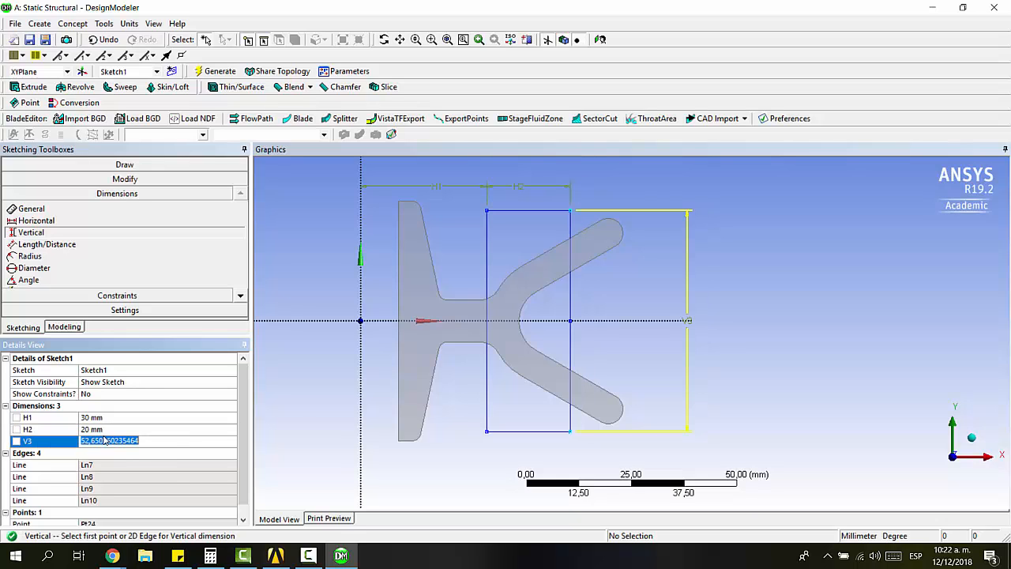
type("50")
key("Return")
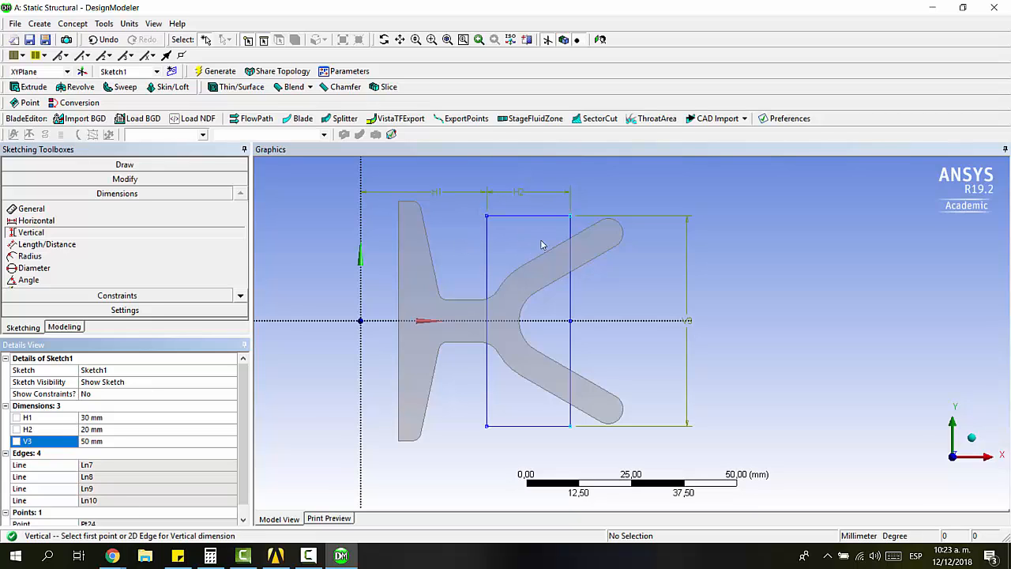
scroll(534, 306, "up", 2)
scroll(534, 305, "up", 1)
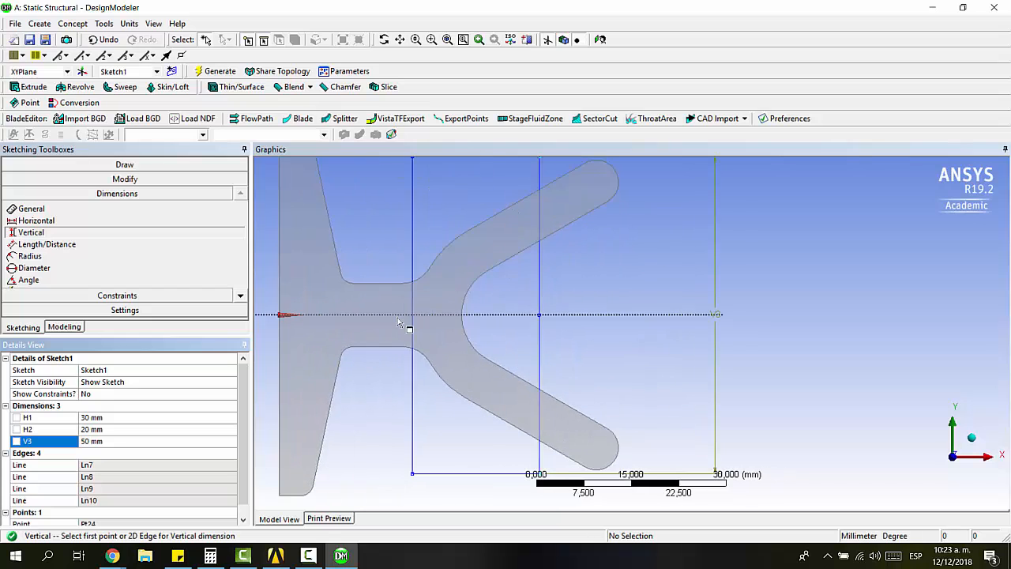
scroll(435, 372, "down", 2)
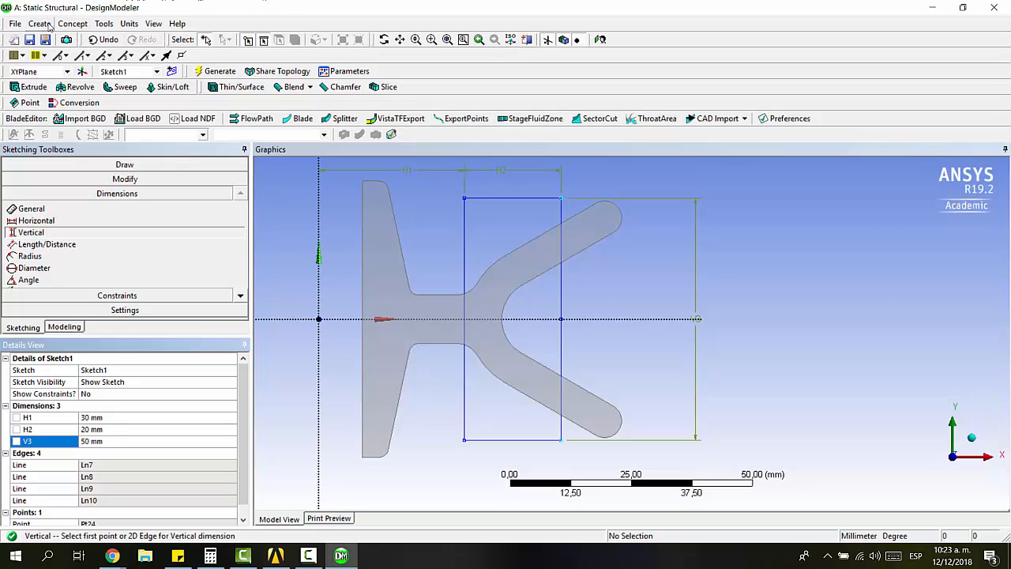
- Generate a surface from the rectangle sketch with Surfaces From Sketches, using its four edges as base objects and keeping Add Material
left_click(73, 23)
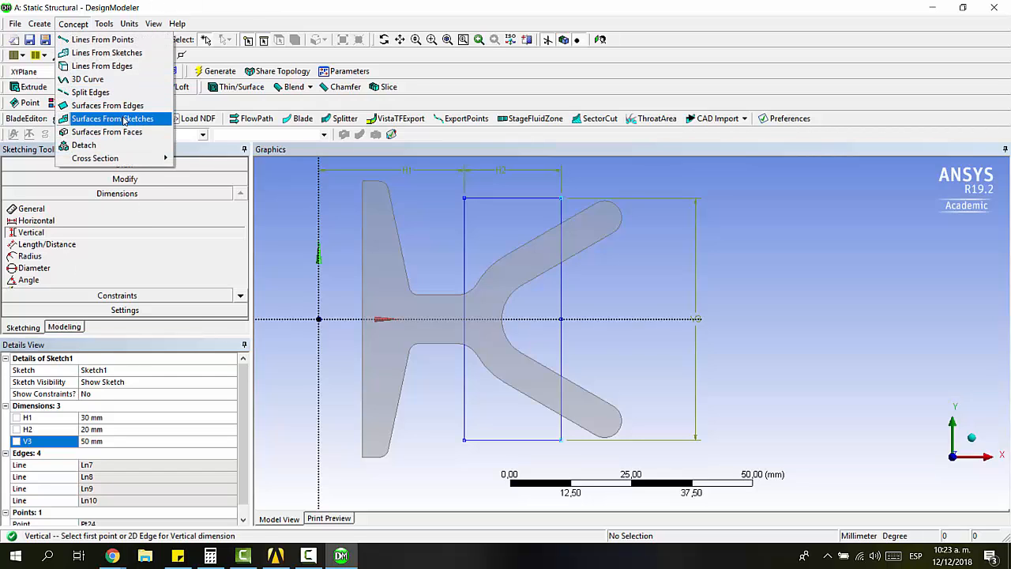
left_click(124, 119)
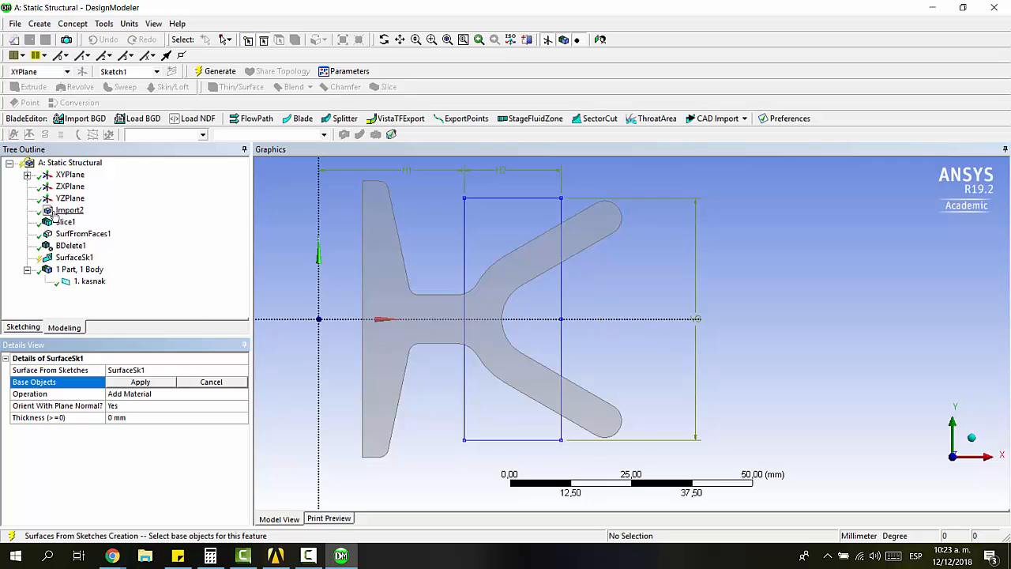
left_click(518, 199)
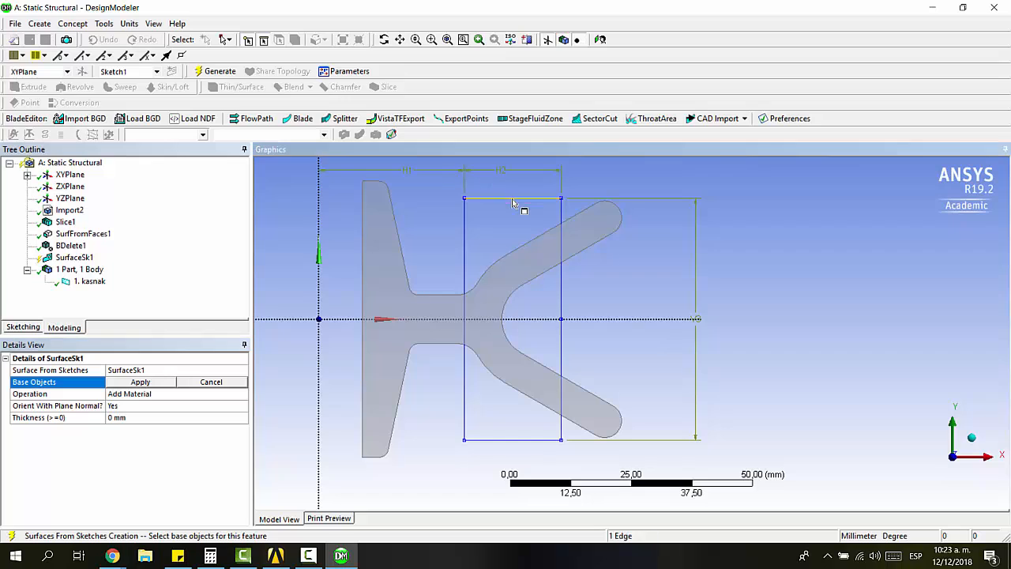
left_click(465, 230, "ctrl")
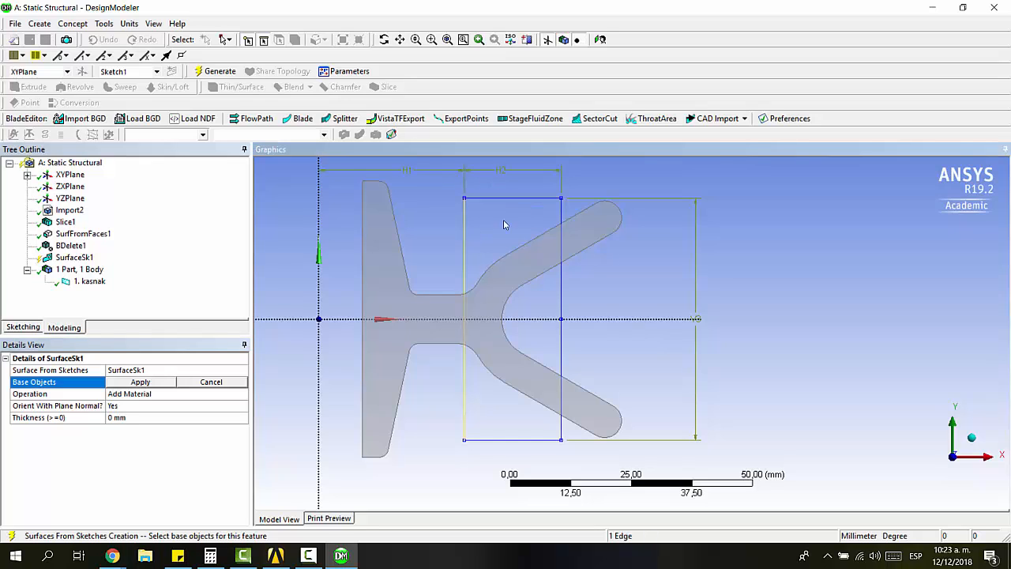
left_click(564, 226, "ctrl")
left_click(526, 440, "ctrl")
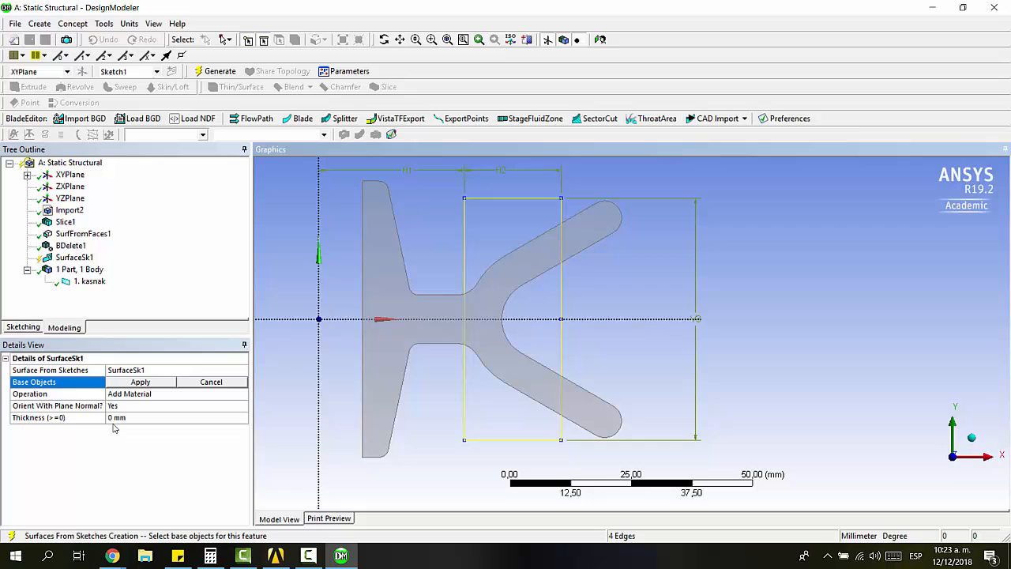
left_click(140, 382)
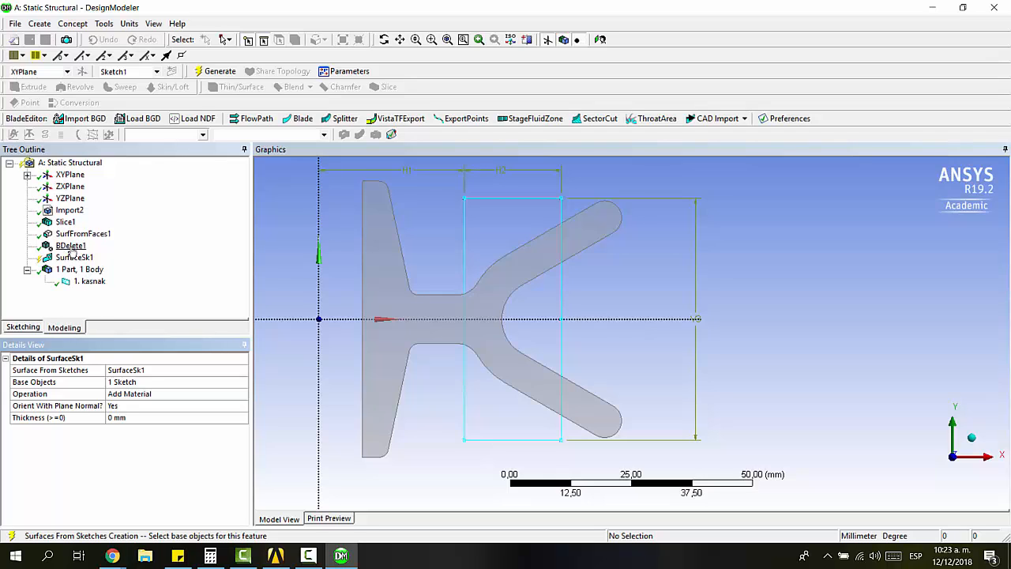
left_click(215, 72)
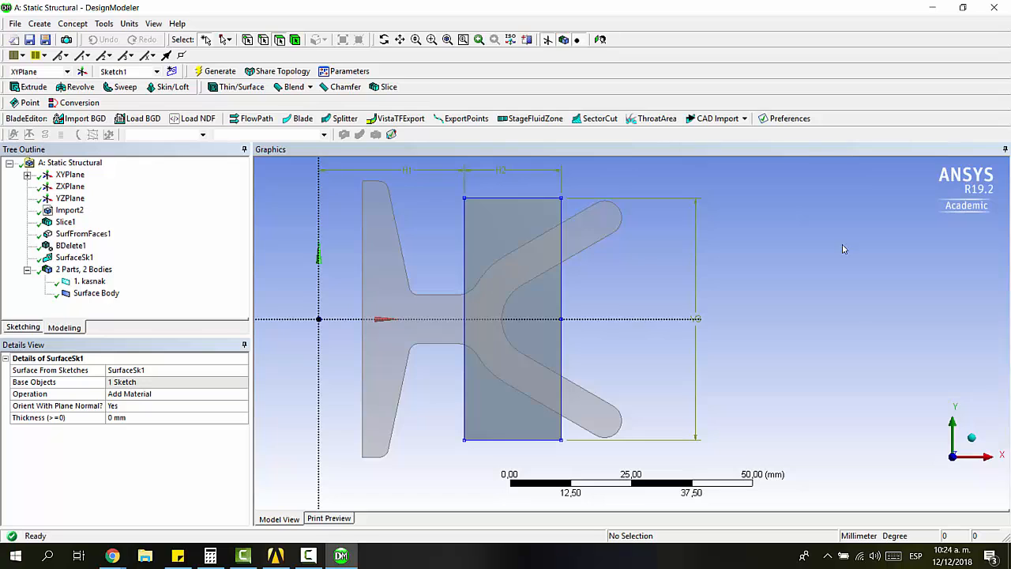
- Select the kasnak surface body to examine its details
scroll(703, 264, "down", 2)
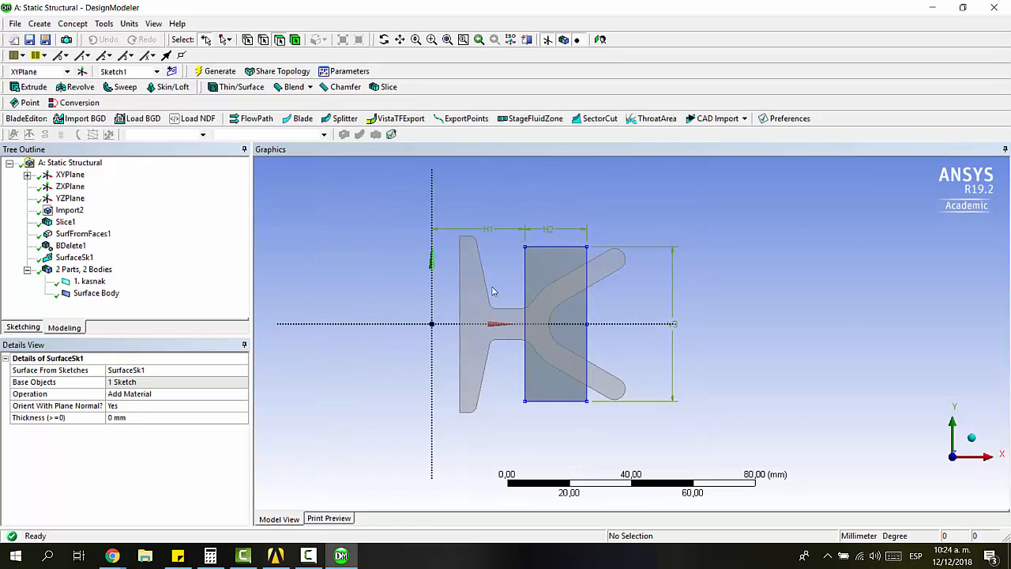
left_click(89, 281)
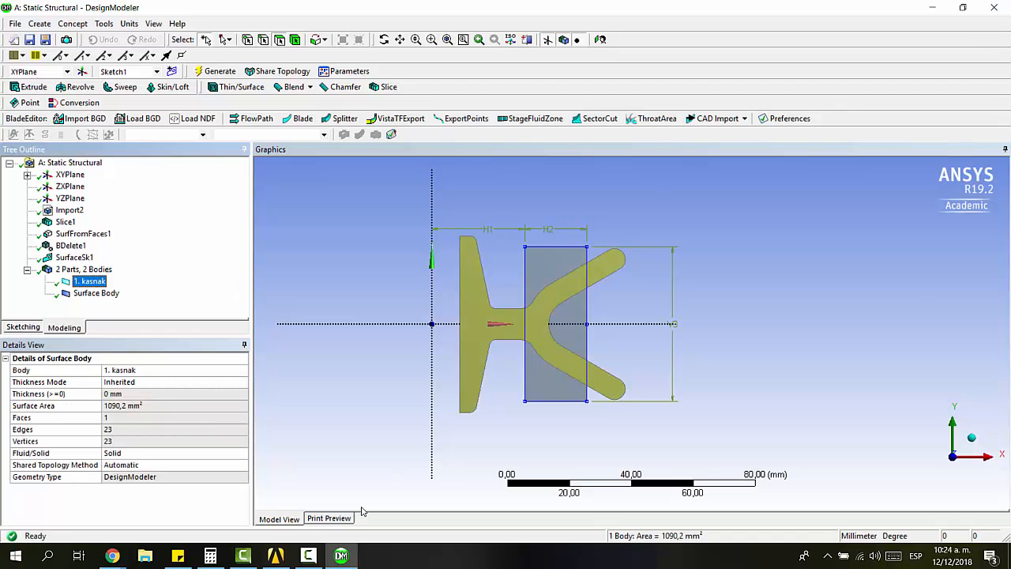
- Switch to Workbench and check the Analysis Type setting in the Geometry cell's properties, leaving it at 3D
left_click(276, 555)
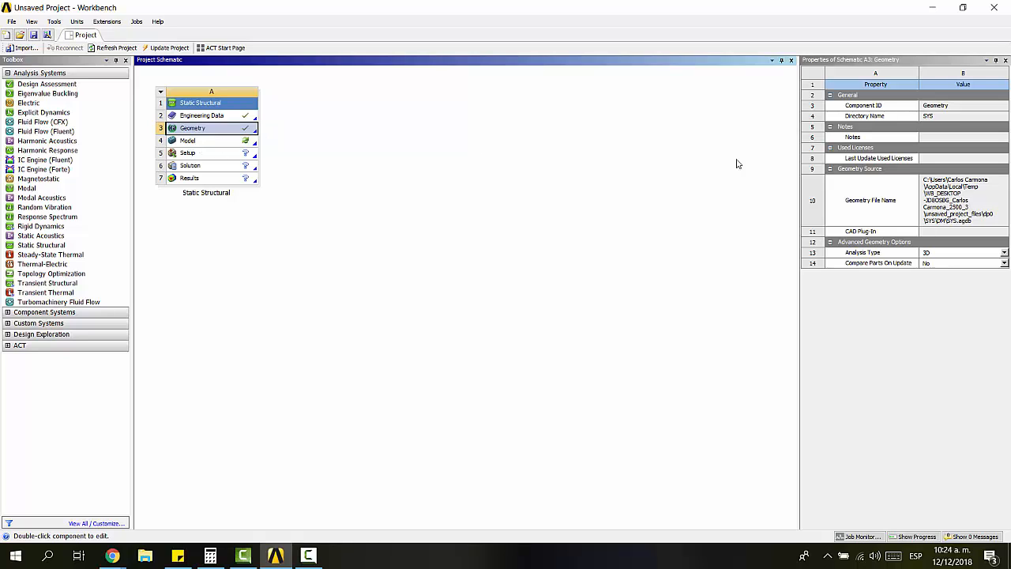
left_click(1002, 252)
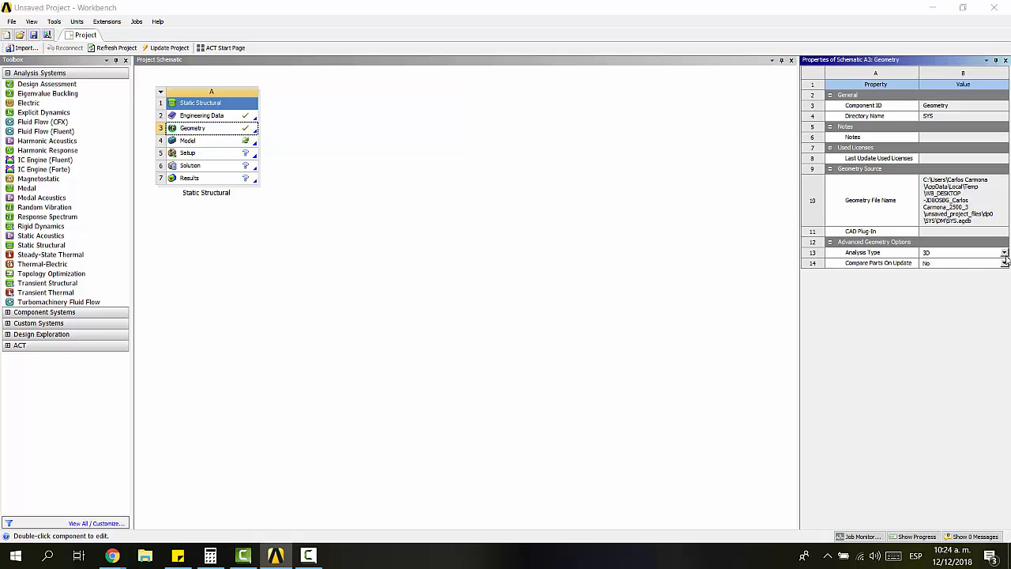
left_click(740, 263)
left_click(668, 221)
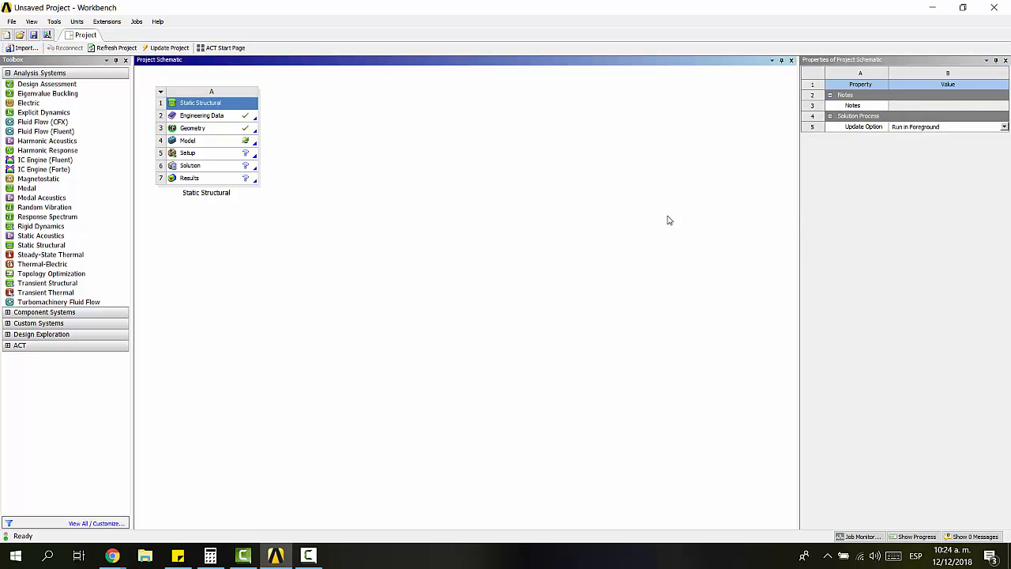
- Open the Static Structural system's Model cell for editing in Mechanical and expand the Geometry branch to list its bodies
left_click(186, 141)
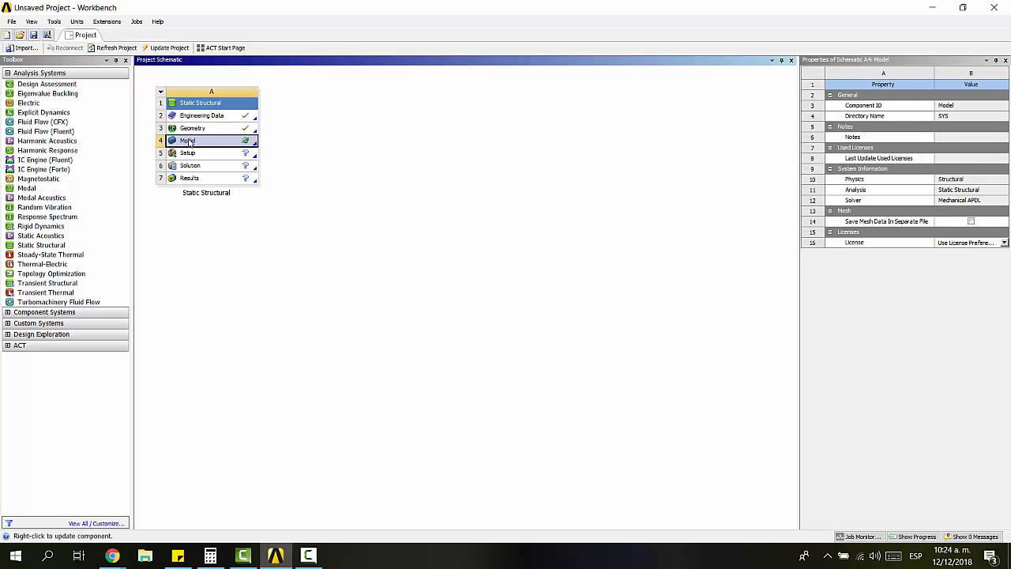
right_click(193, 142)
left_click(212, 149)
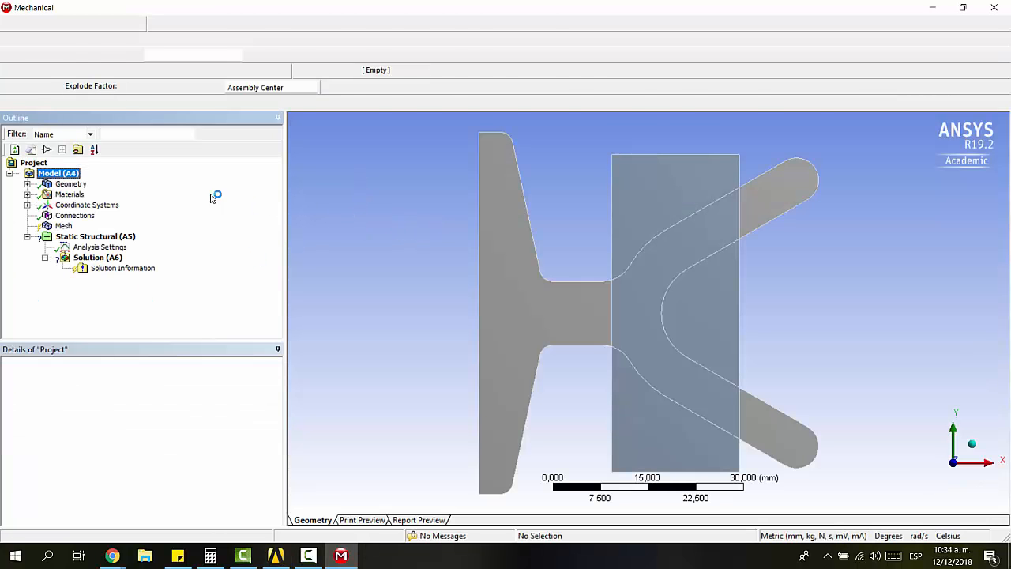
left_click(27, 183)
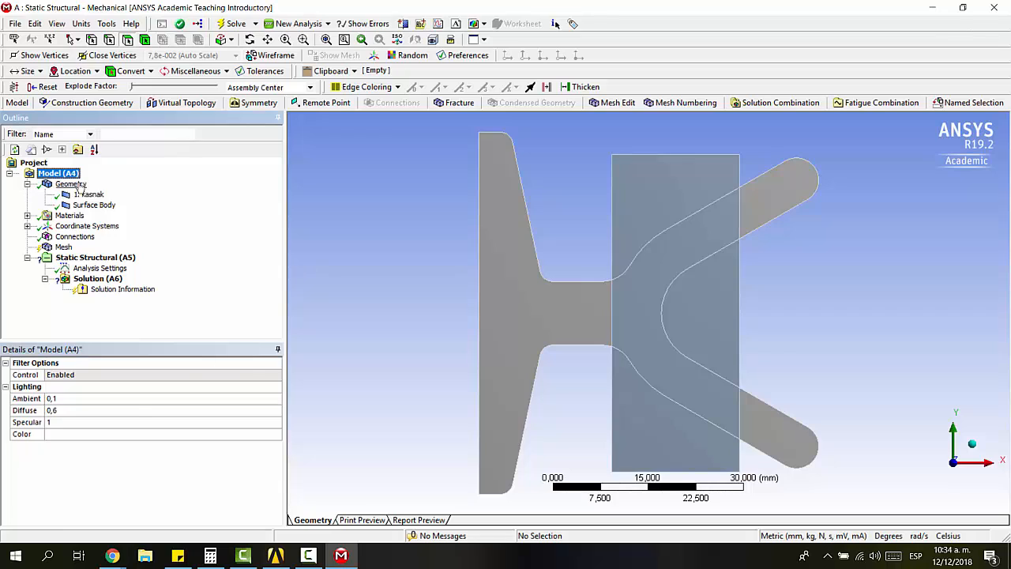
- Switch the Geometry branch's 2D Behavior to Plane Stress and set it back to Axisymmetric
left_click(70, 183)
left_click(121, 423)
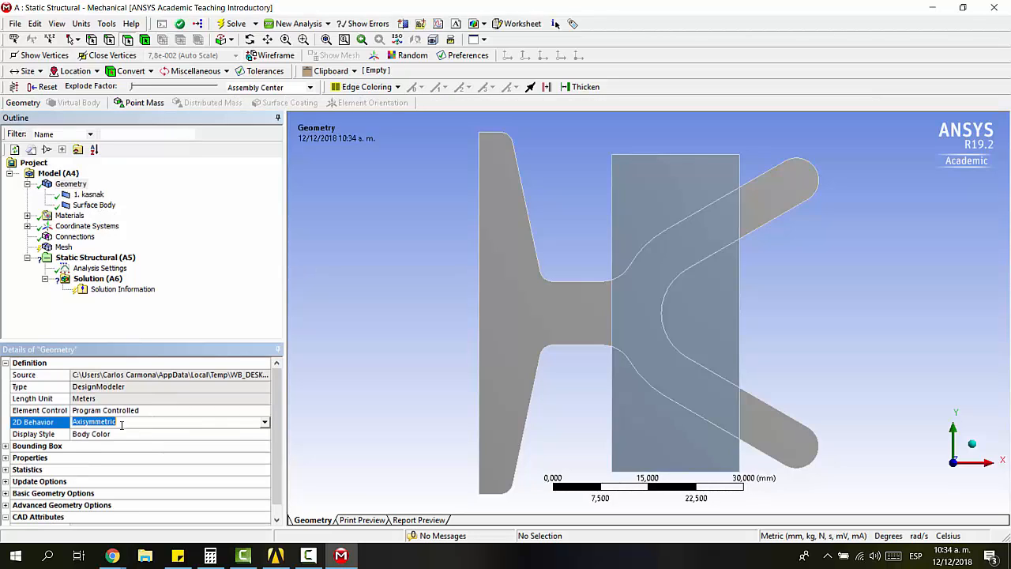
left_click(266, 424)
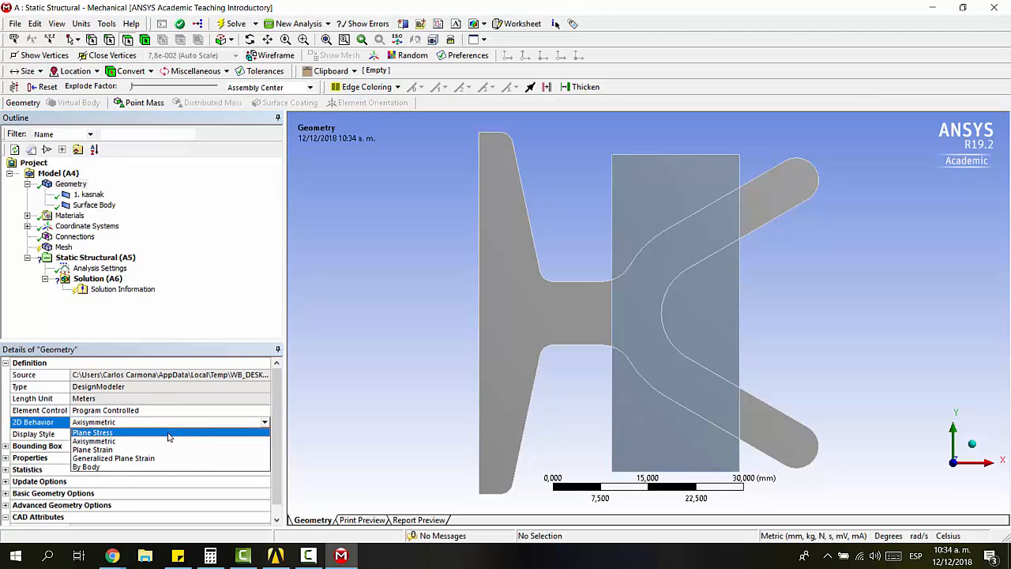
left_click(136, 433)
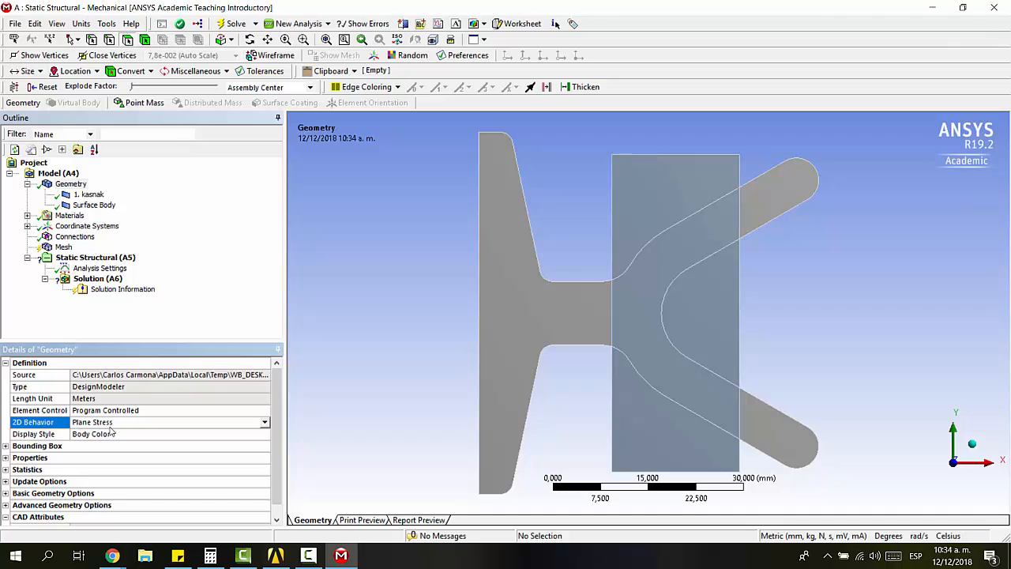
left_click(264, 421)
left_click(227, 443)
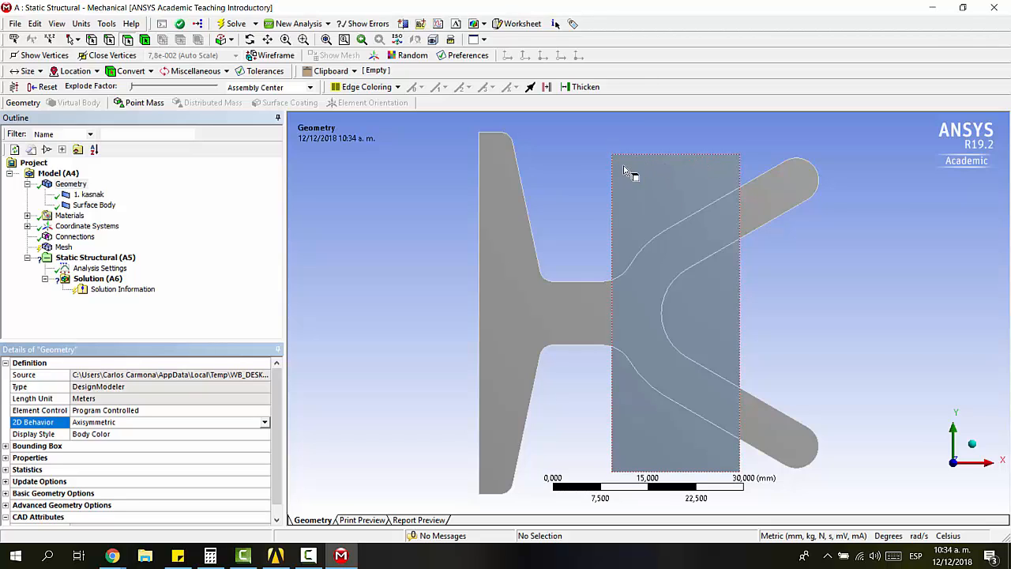
- Compare the regions covered by the kasnak body and the rectangular Surface Body, and review the Geometry branch's details
left_click(88, 194)
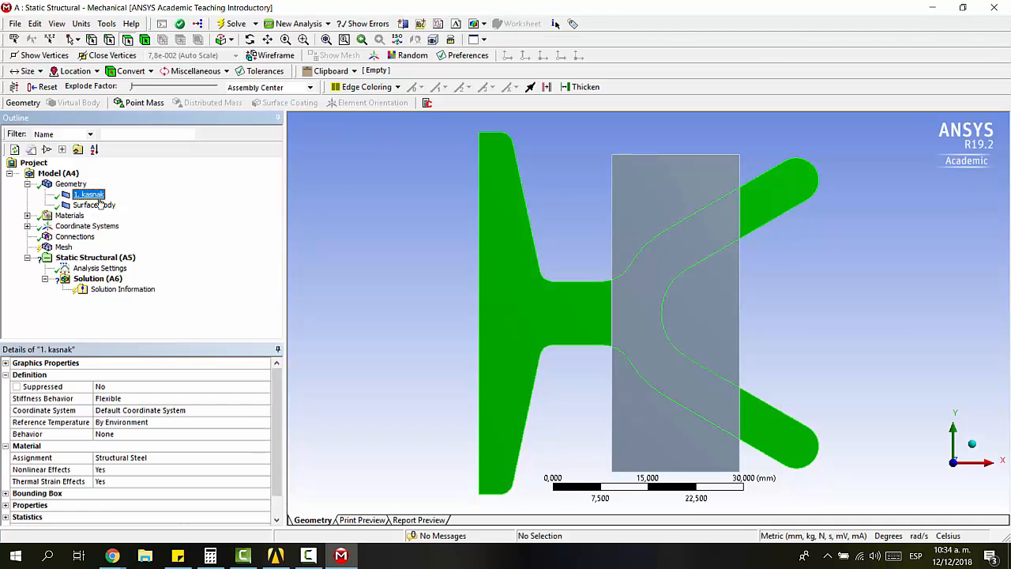
left_click(101, 206)
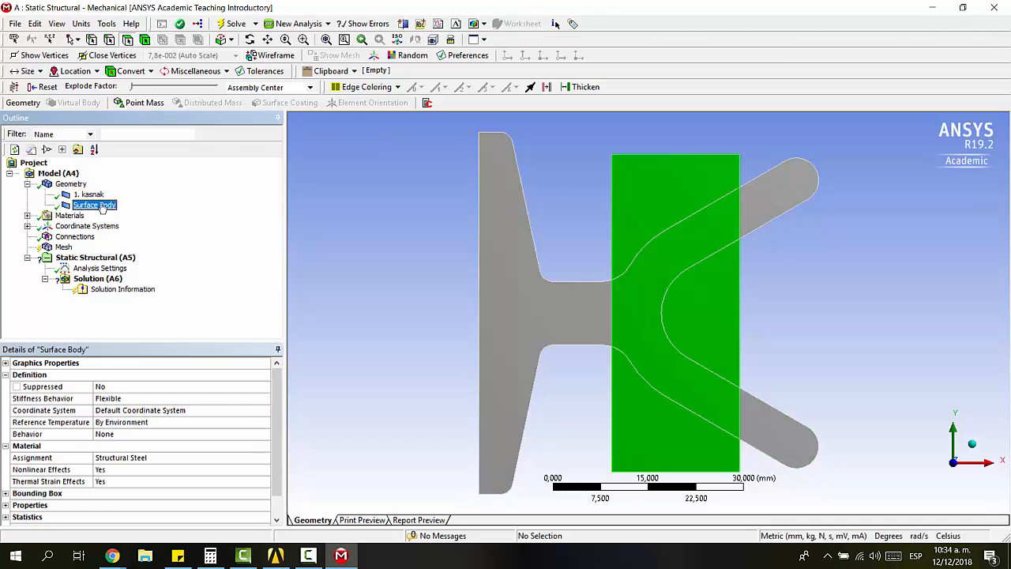
left_click(93, 195)
left_click(98, 205)
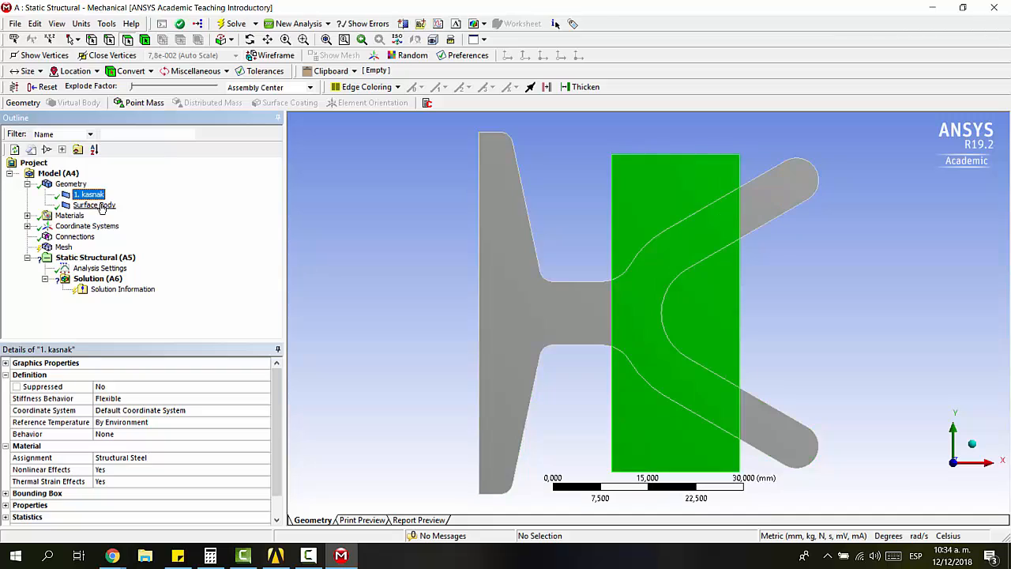
left_click(91, 195)
left_click(93, 204)
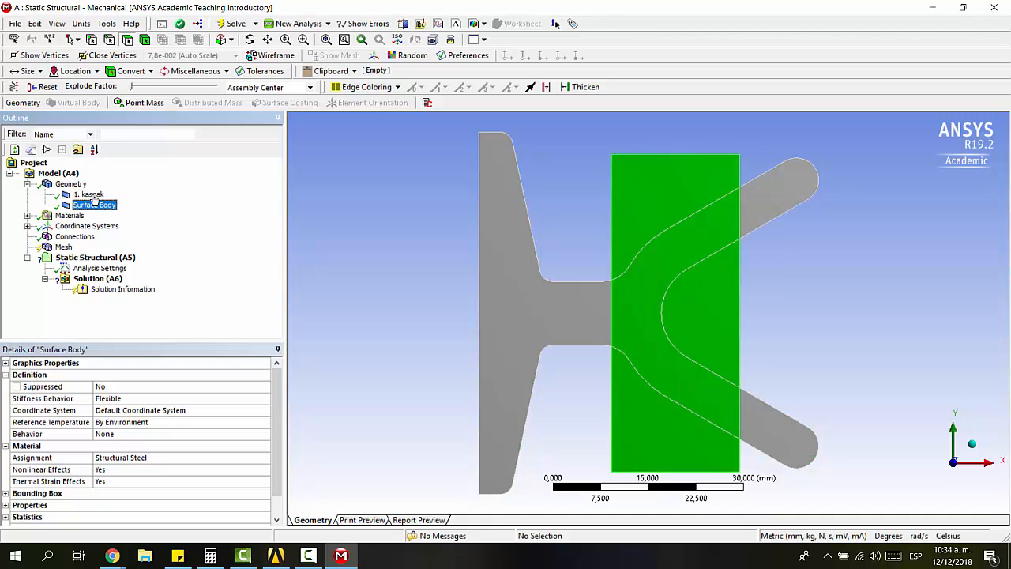
left_click(91, 195)
left_click(93, 204)
left_click(86, 195)
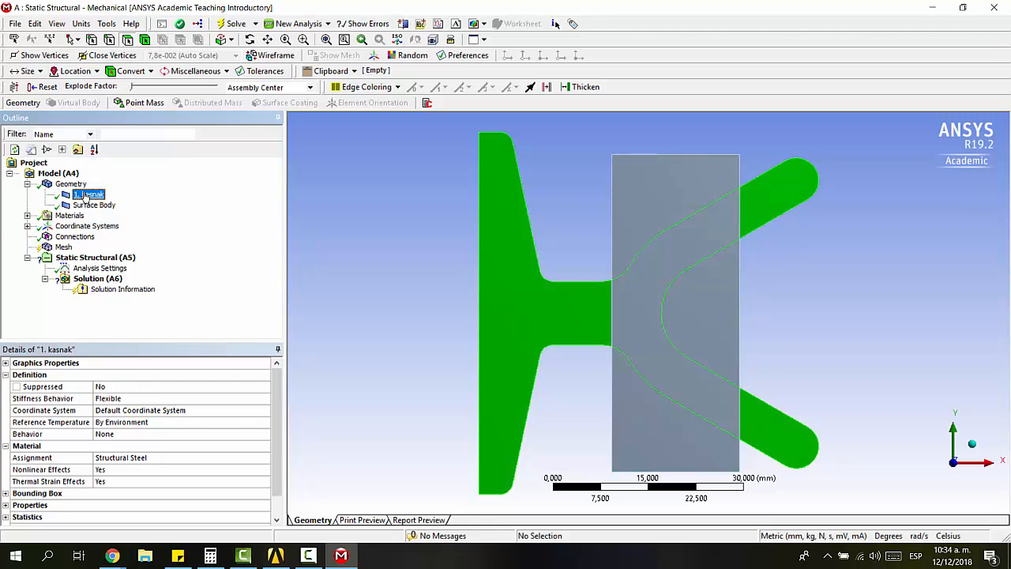
left_click(93, 205)
left_click(89, 195)
left_click(94, 205)
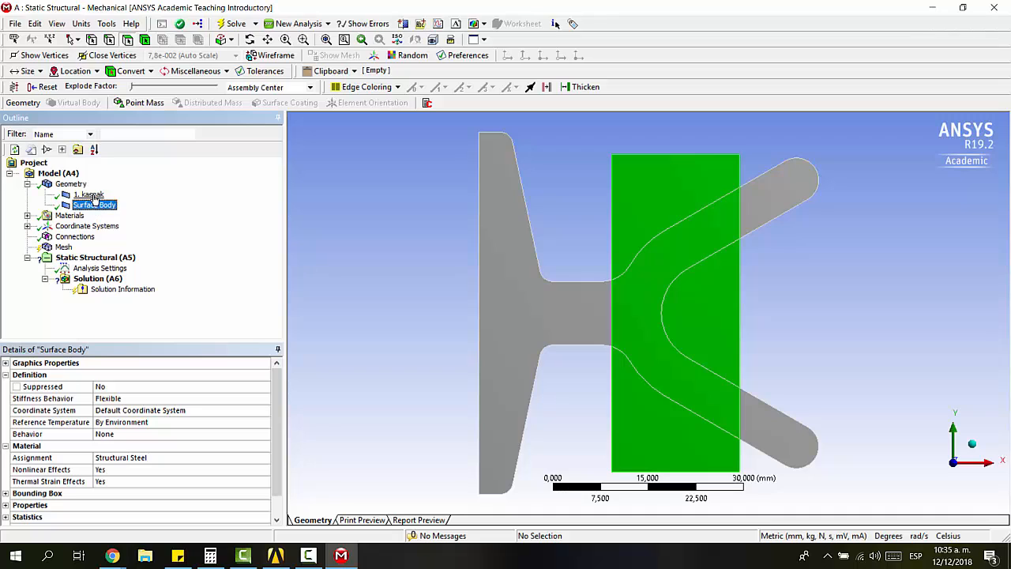
left_click(93, 196)
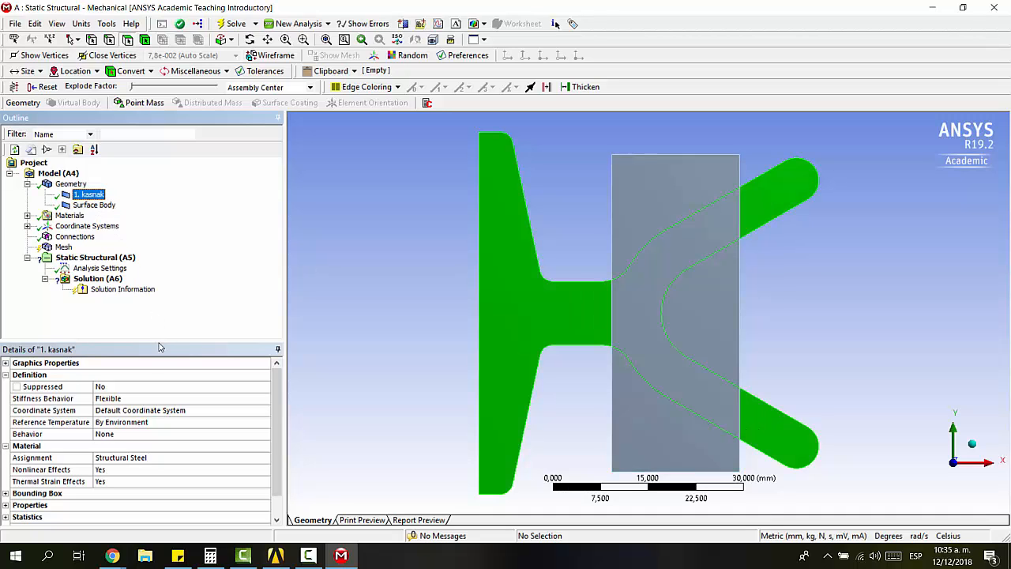
left_click(47, 184)
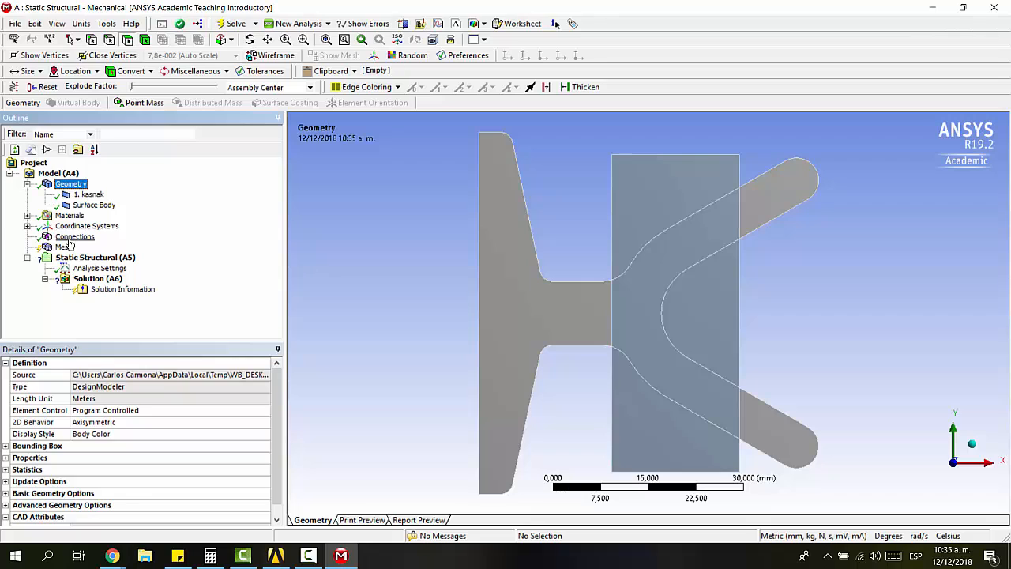
- Add a mesh sizing control to the kasnak body with an element size of 1 mm
left_click(63, 246)
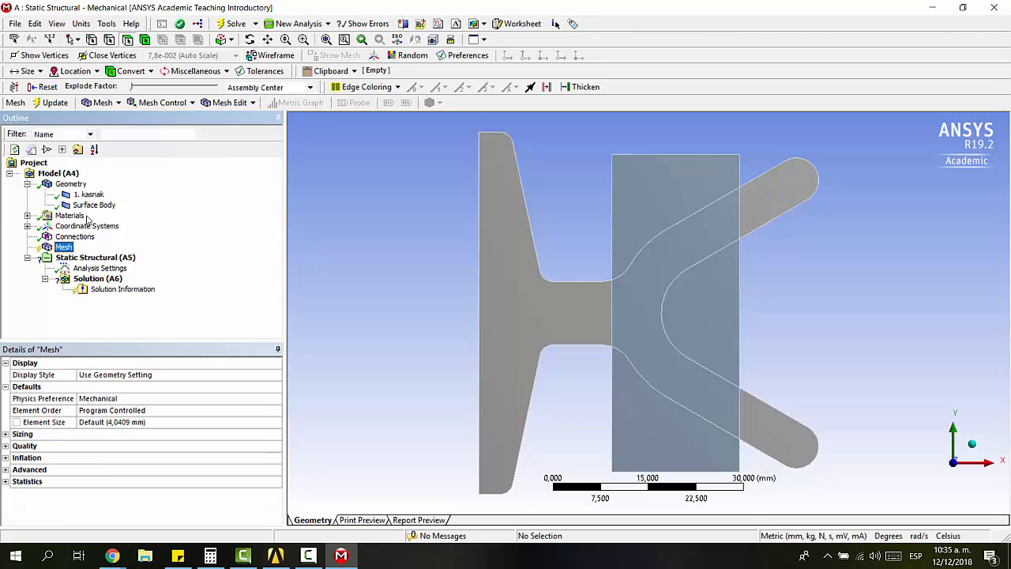
left_click(162, 102)
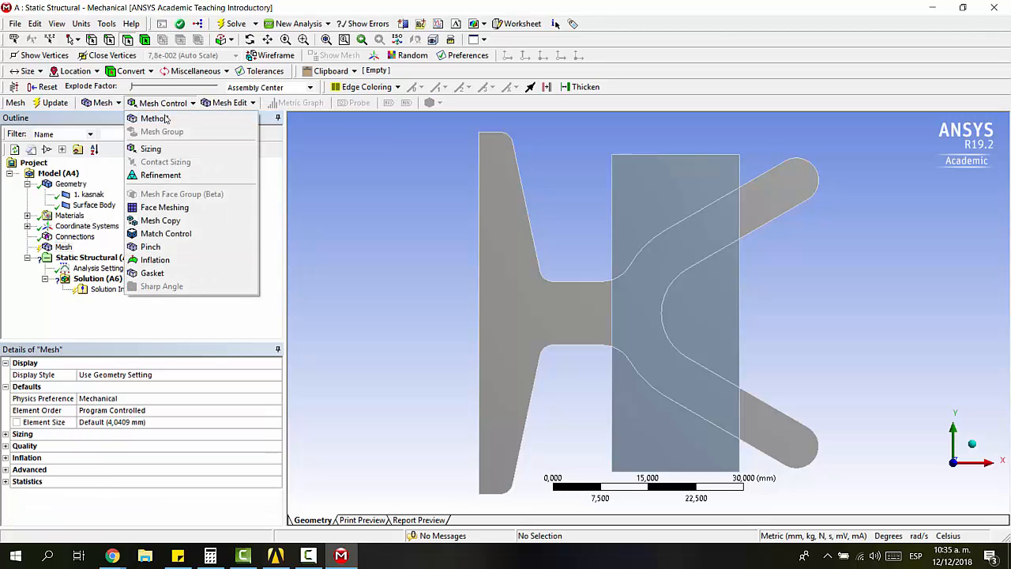
left_click(152, 148)
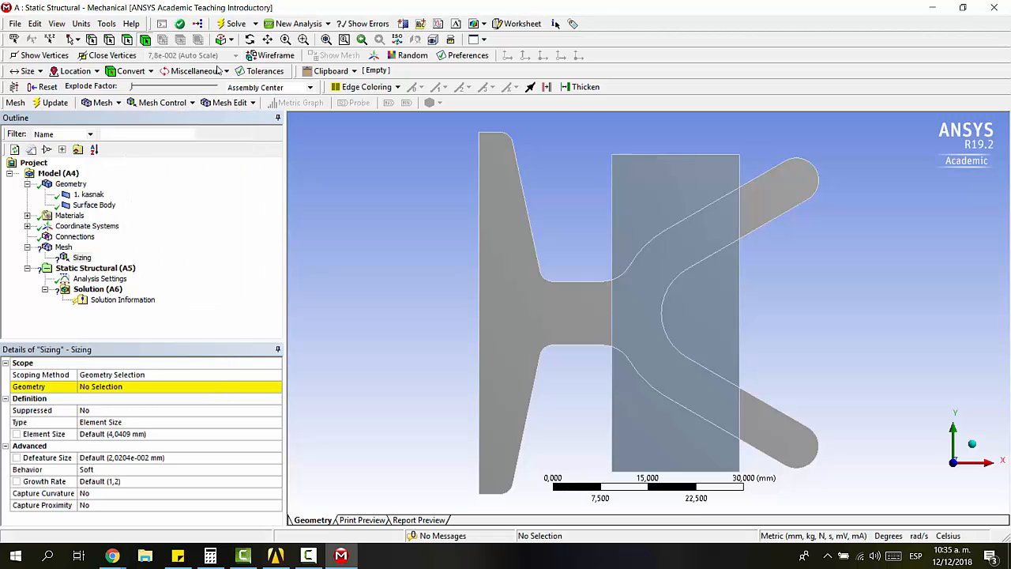
left_click(498, 241)
left_click(122, 386)
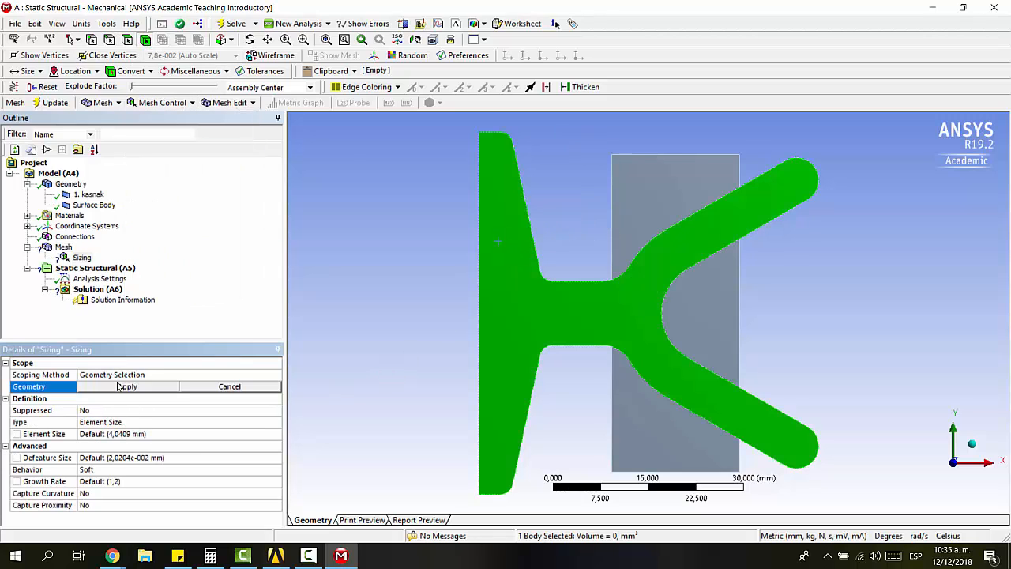
left_click(124, 387)
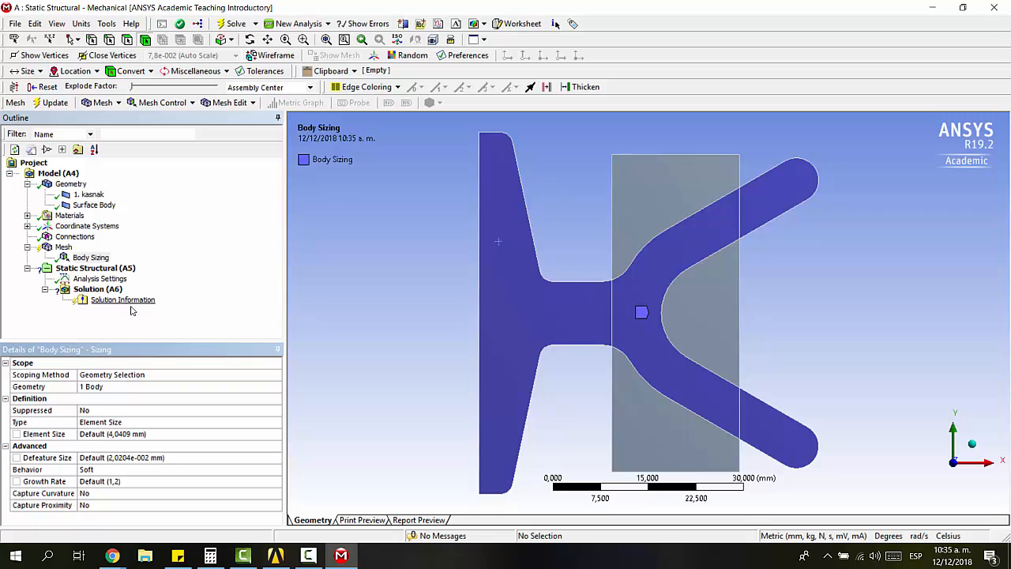
left_click(142, 433)
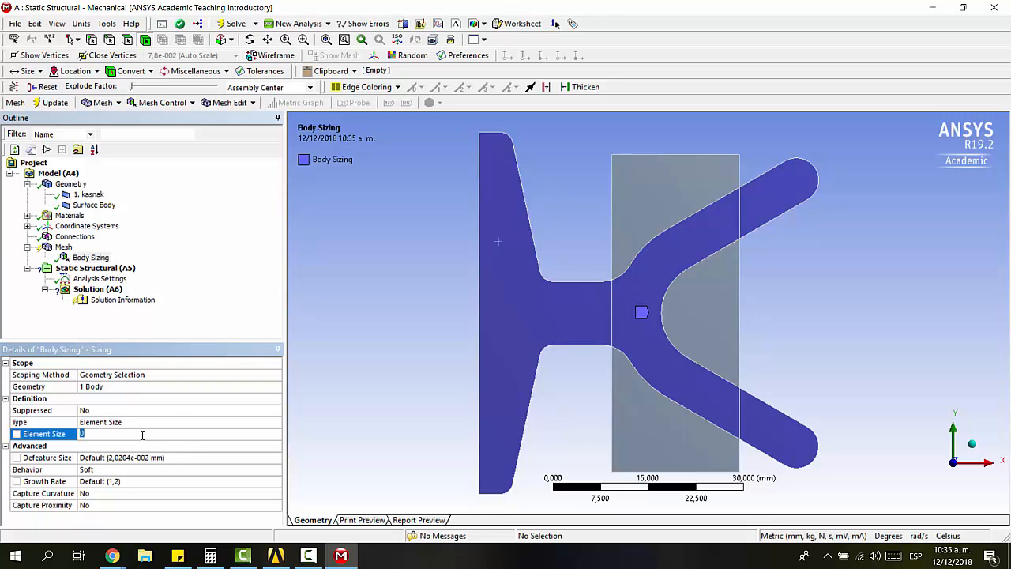
type("1")
key("Return")
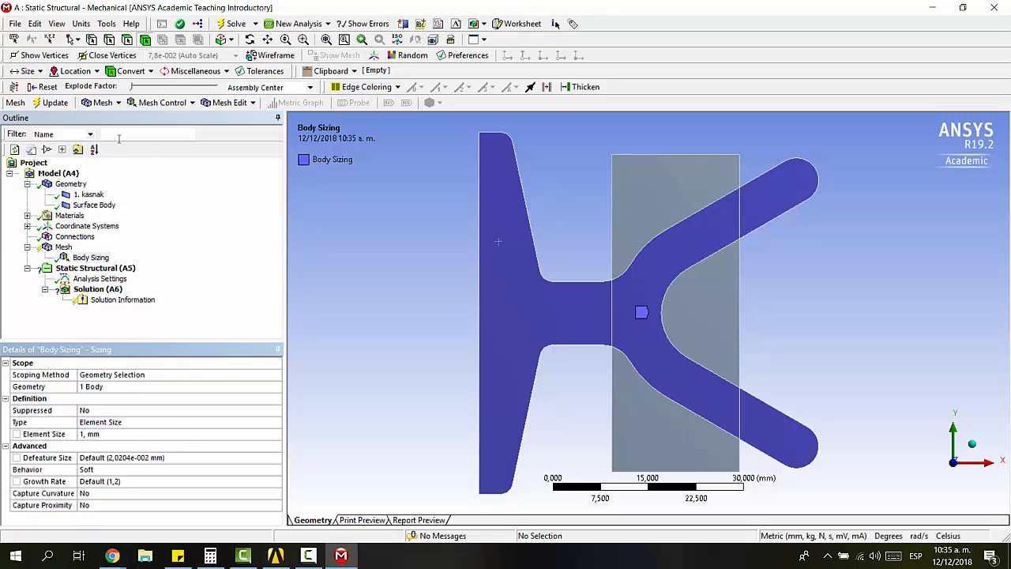
- Add a second sizing control scoped to the kasnak body and set its type to Body of Influence
left_click(162, 102)
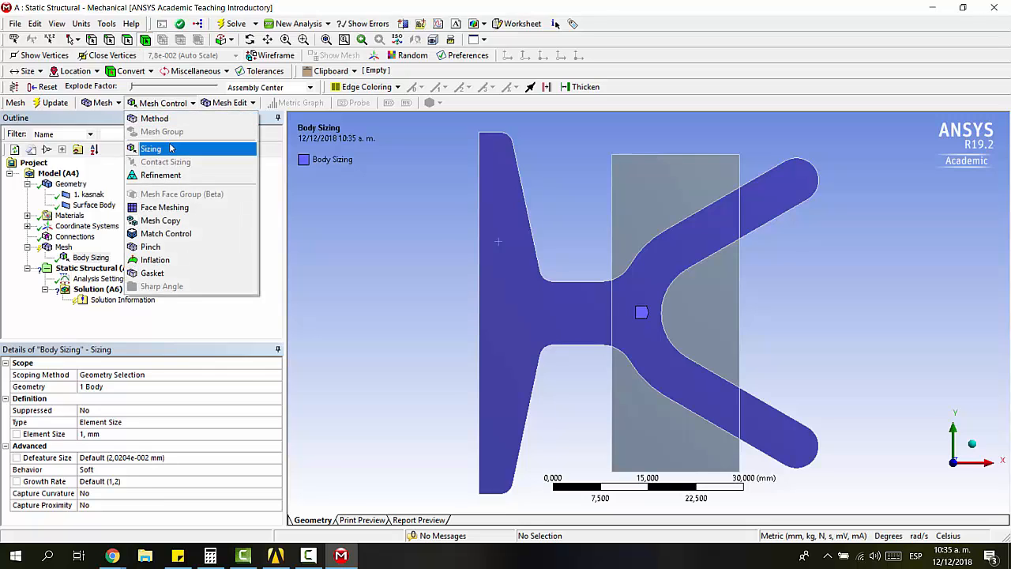
left_click(170, 149)
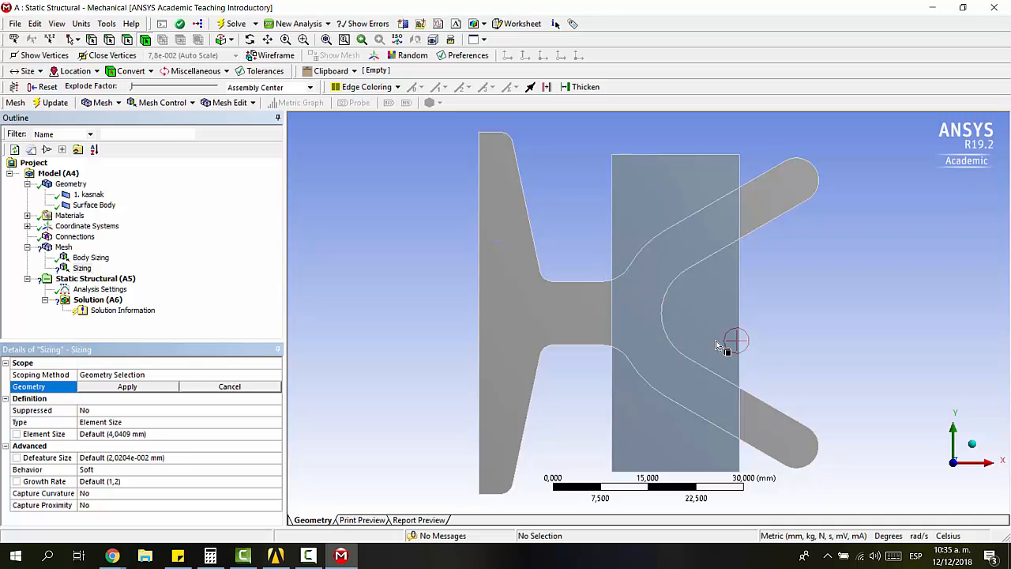
left_click(489, 200)
left_click(127, 387)
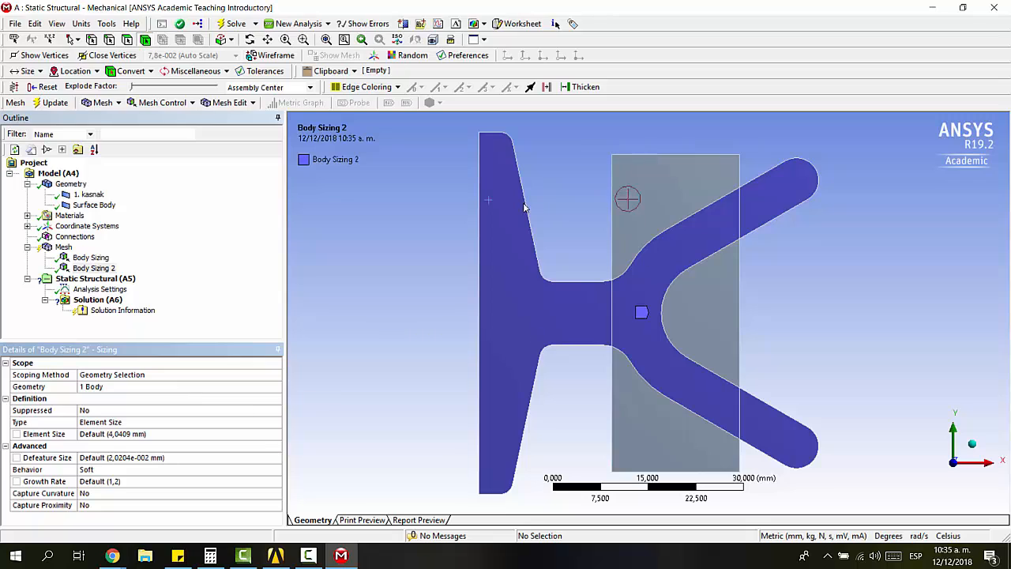
left_click(124, 423)
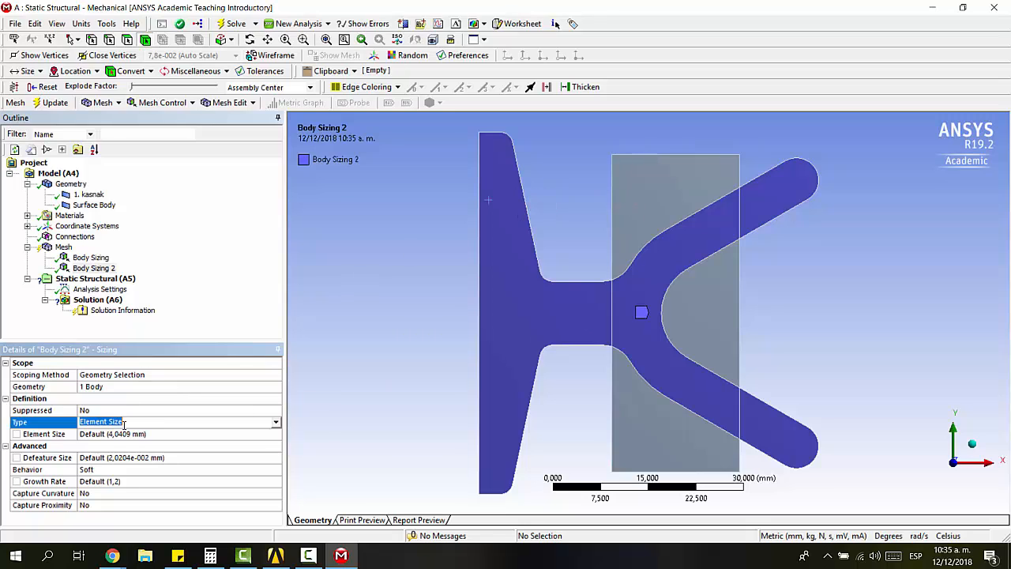
left_click(275, 423)
left_click(255, 451)
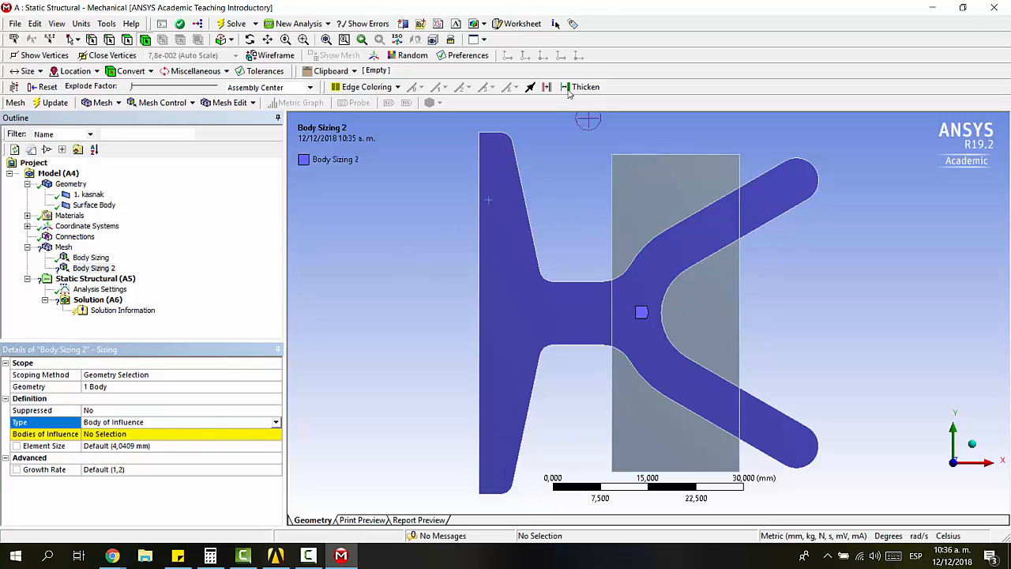
- Assign the rectangular surface body as the second sizing's body of influence and set the element size to 0,5 mm
left_click(199, 436)
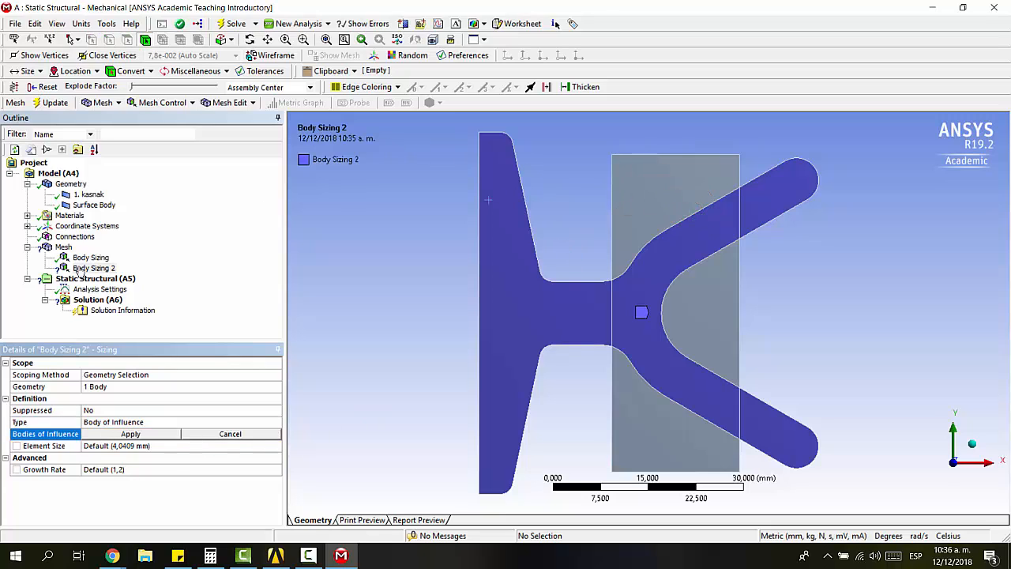
left_click(683, 167)
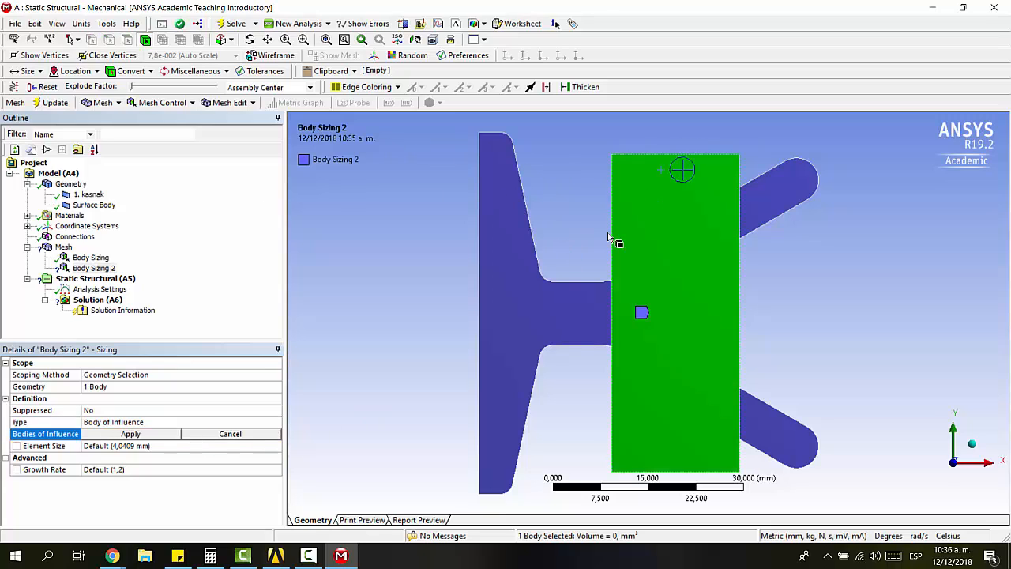
left_click(139, 434)
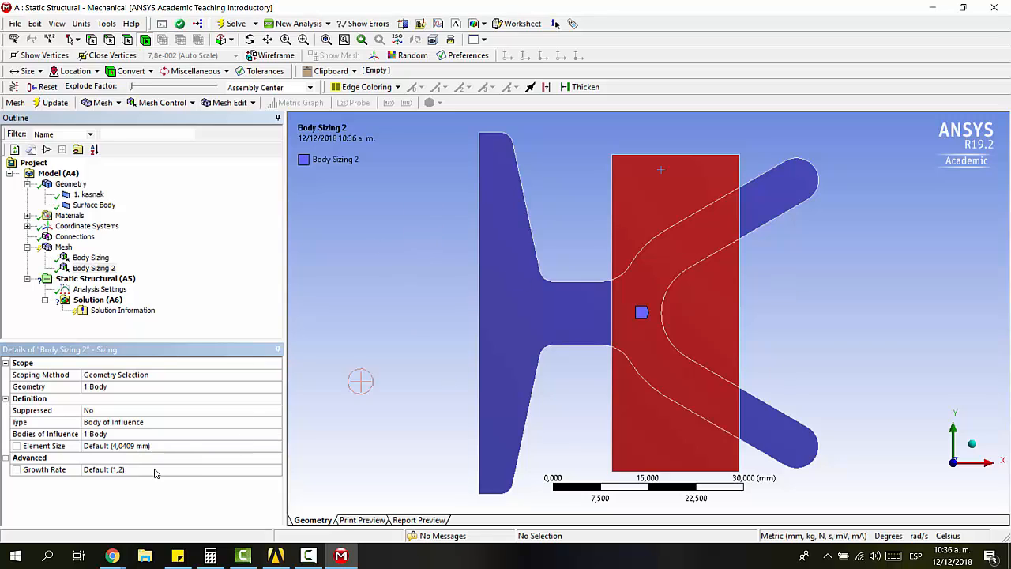
left_click(116, 445)
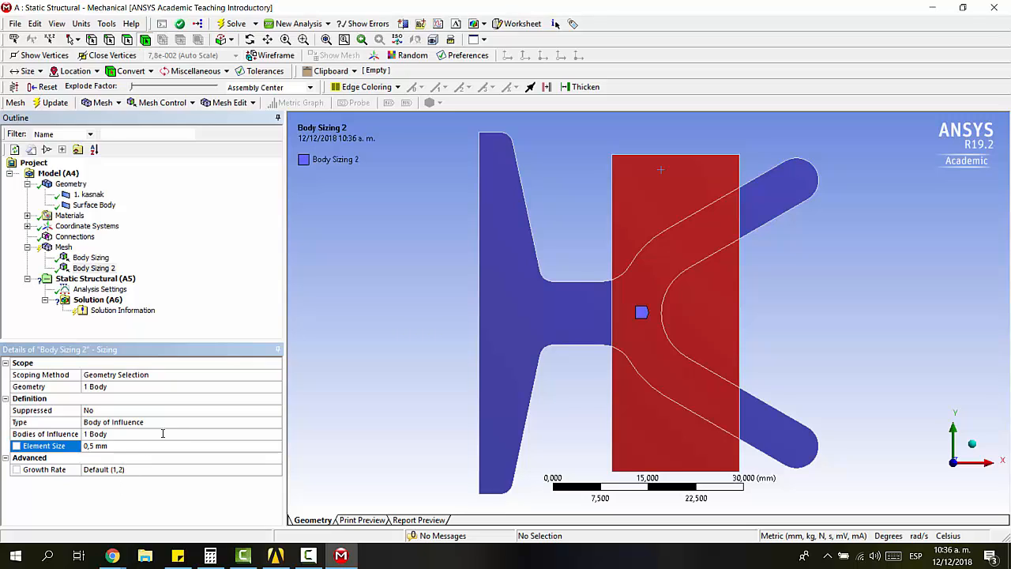
- Update the mesh and inspect the element refinement around the fork of the kasnak section
left_click(63, 248)
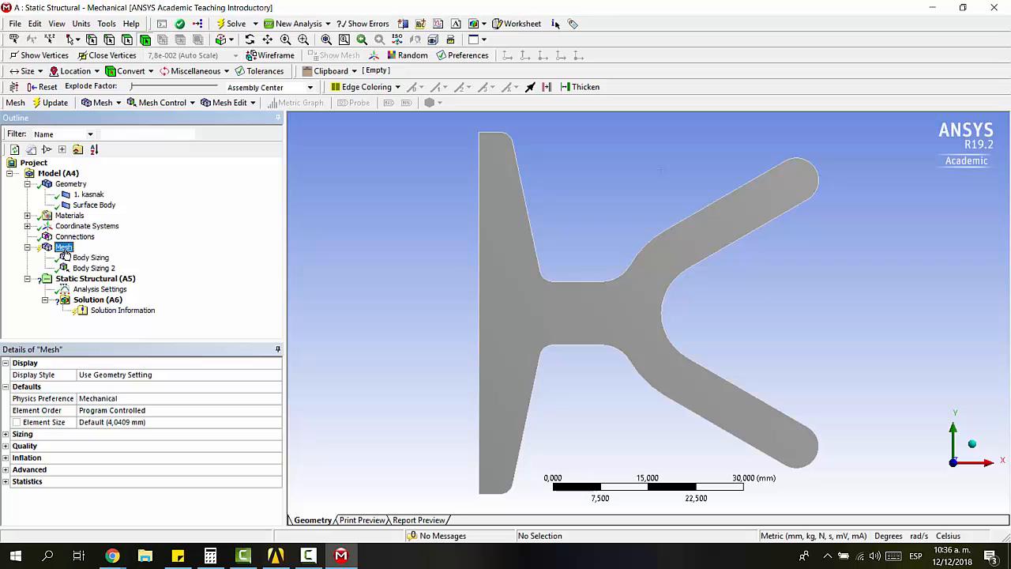
left_click(55, 103)
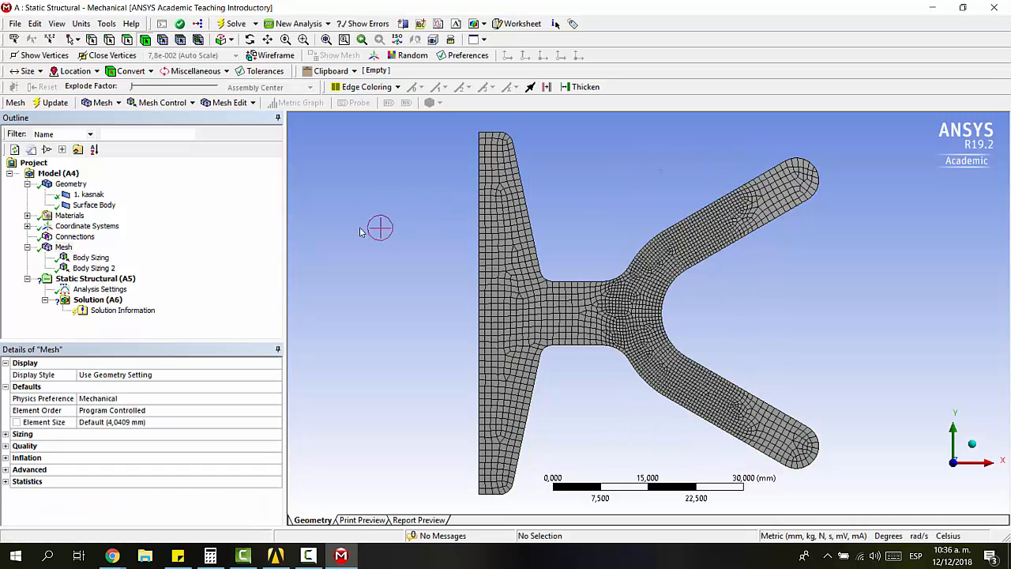
scroll(661, 230, "down", 1)
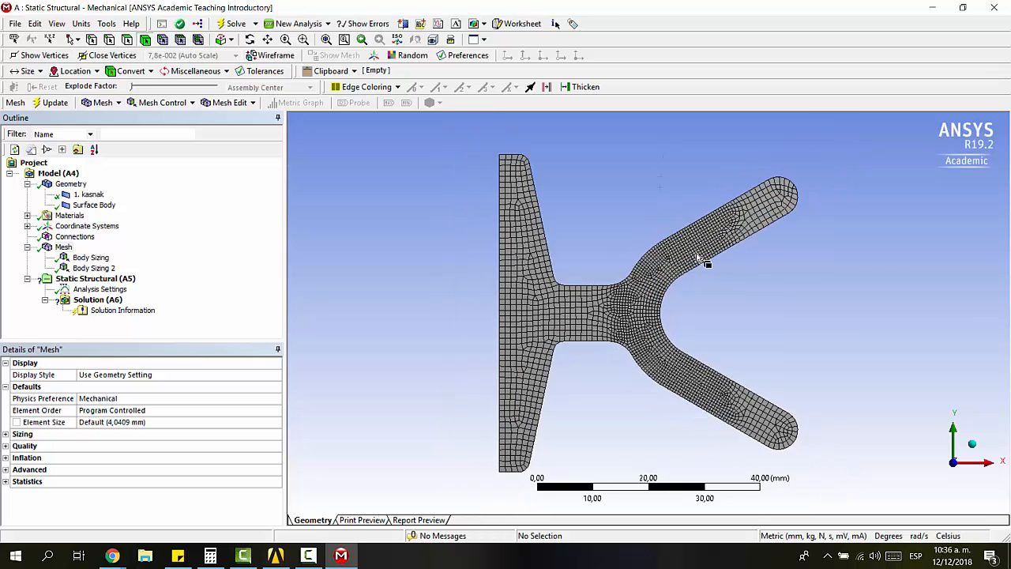
middle_click_drag(698, 258, 677, 255, "ctrl")
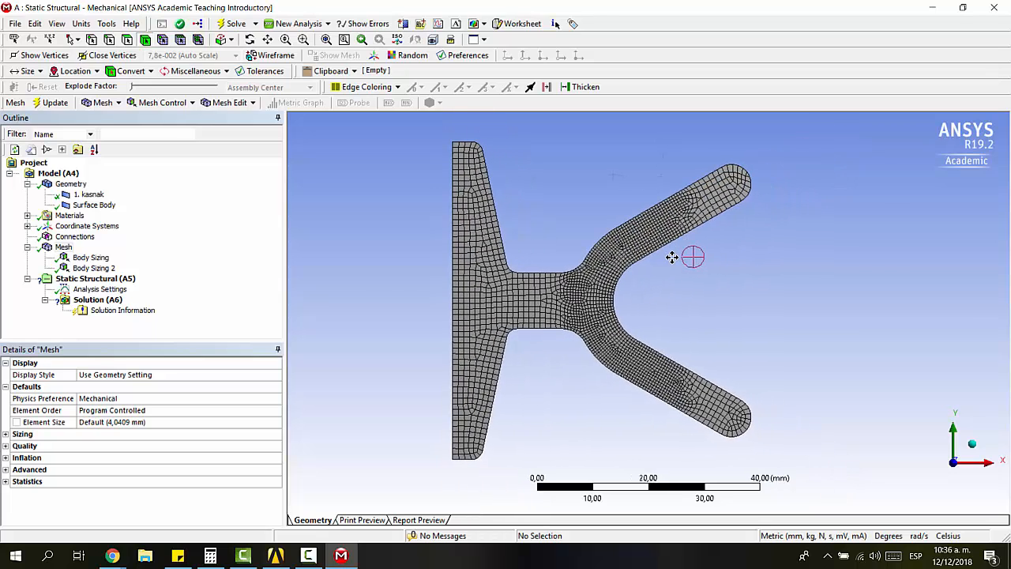
left_click(66, 247)
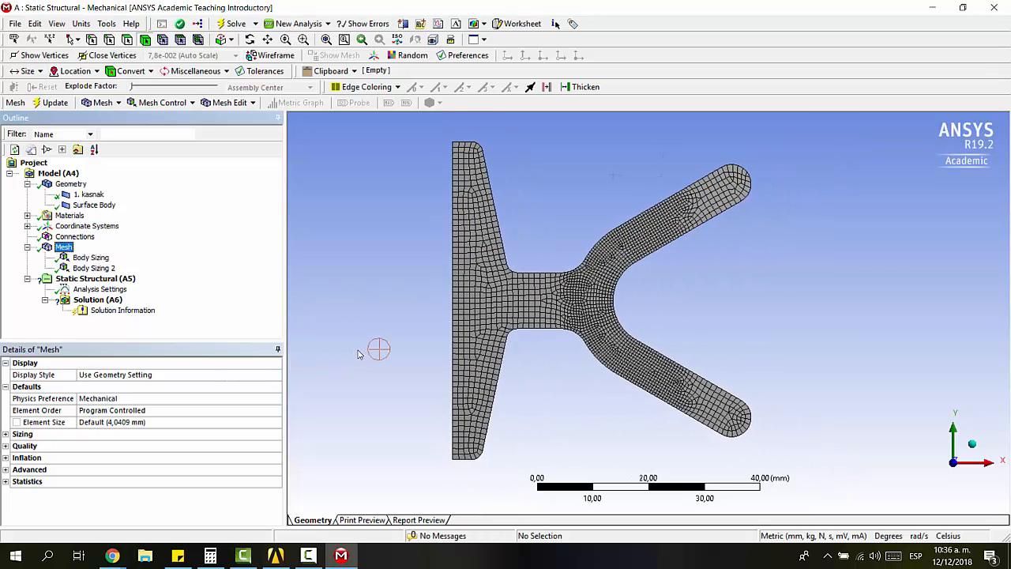
middle_click_drag(606, 229, 637, 237)
left_click(949, 467)
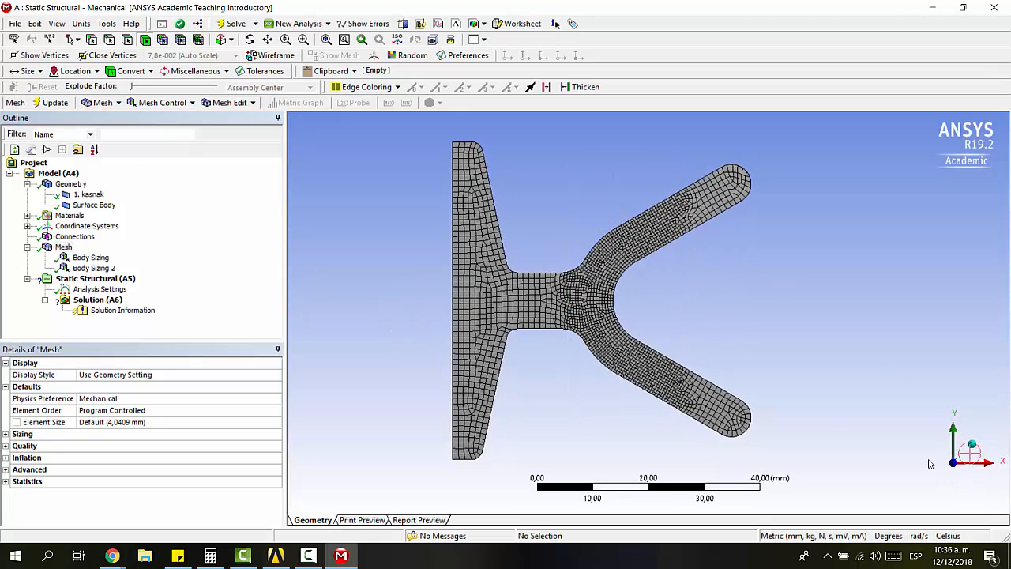
scroll(630, 247, "up", 2)
scroll(630, 247, "up", 2)
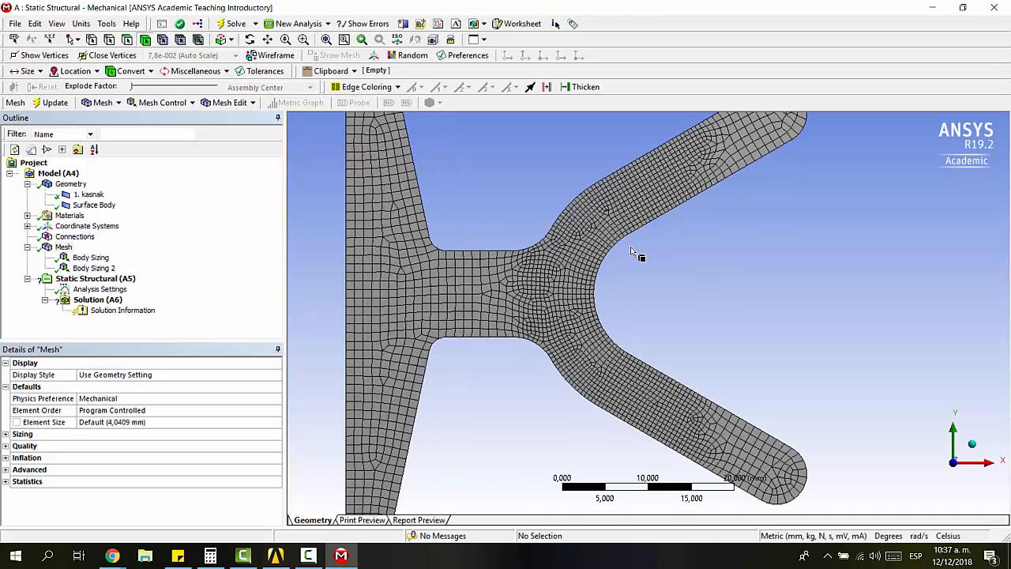
- Restore the front view of the meshed section and hide the rectangular surface body
middle_click_drag(677, 266, 689, 319)
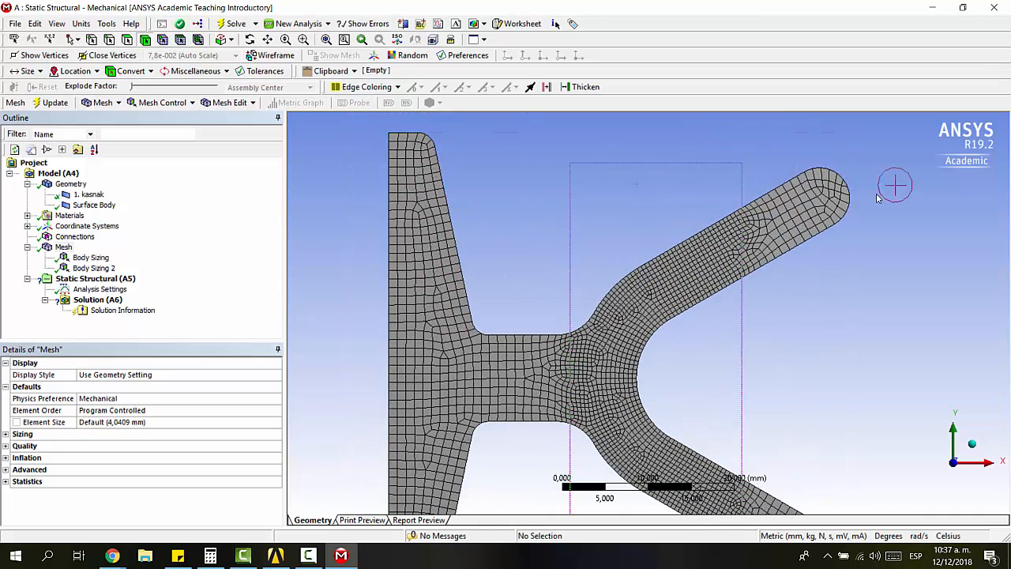
mouse_move(778, 330)
middle_mouse_down("ctrl")
mouse_move(750, 314)
mouse_move(717, 228)
mouse_move(697, 260)
mouse_move(711, 292)
middle_mouse_up("ctrl")
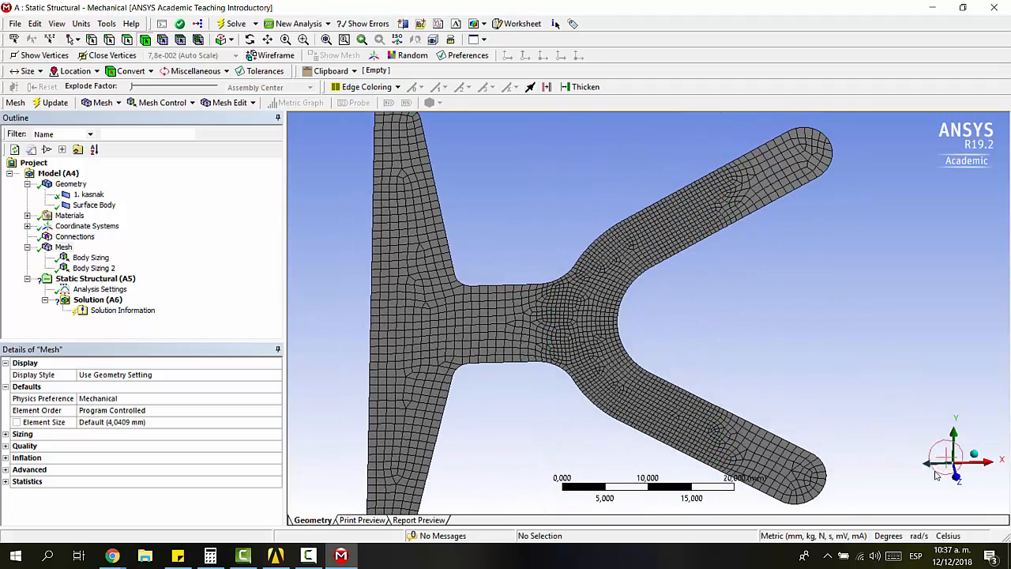
left_click(957, 476)
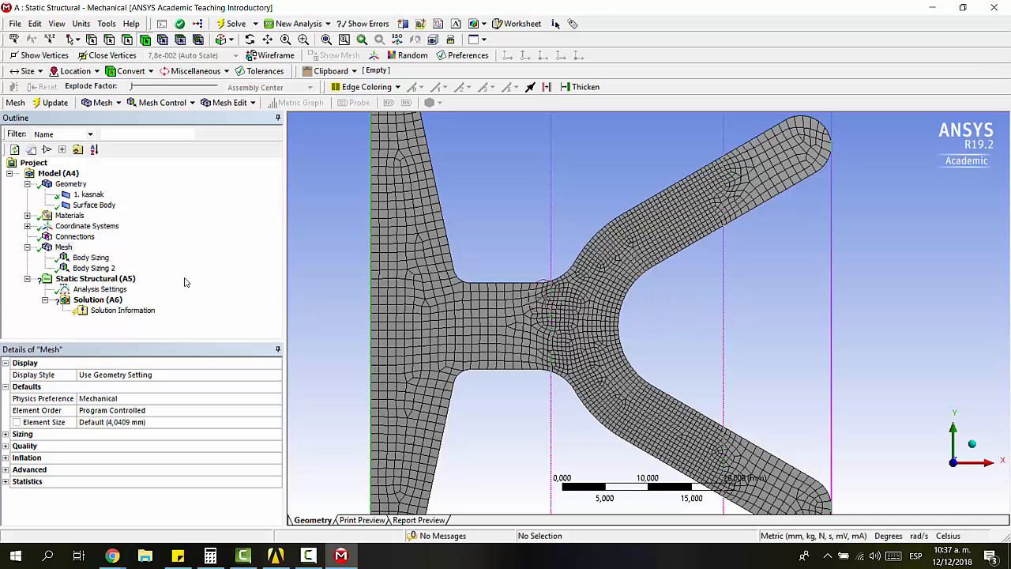
left_click(89, 205)
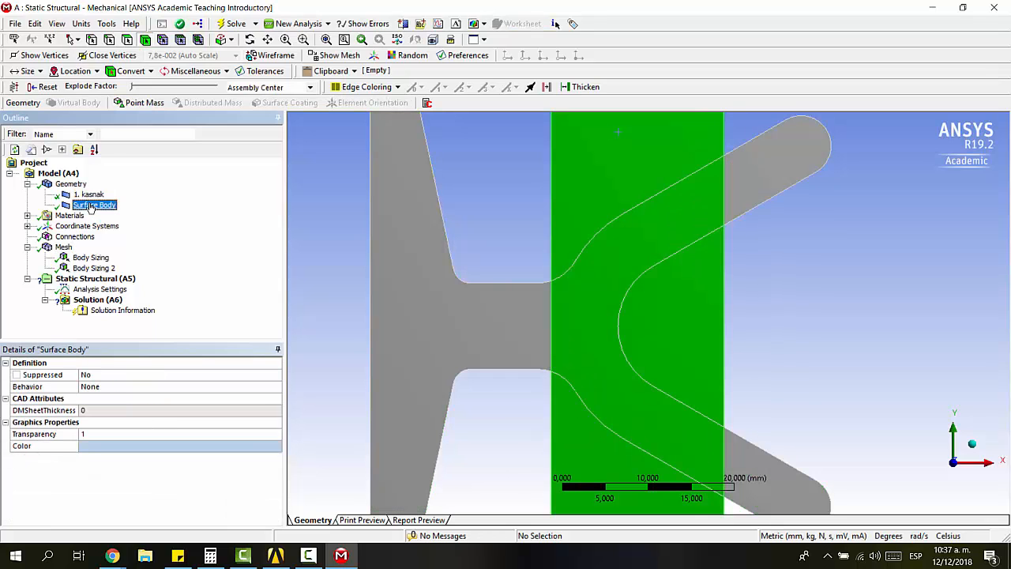
right_click(90, 206)
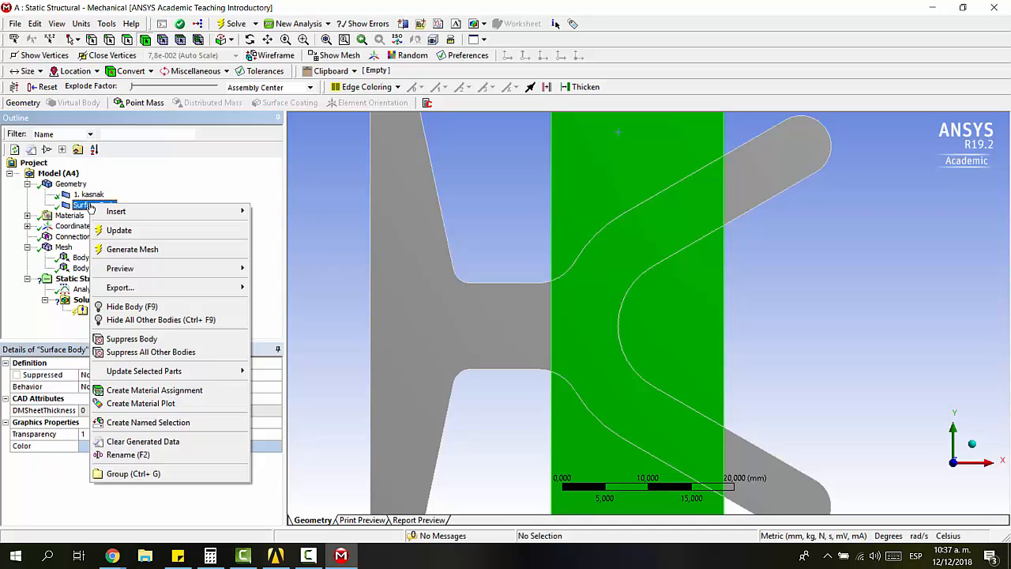
left_click(134, 308)
- Switch to the Static Structural environment and display the vertices of the kasnak section
left_click(95, 278)
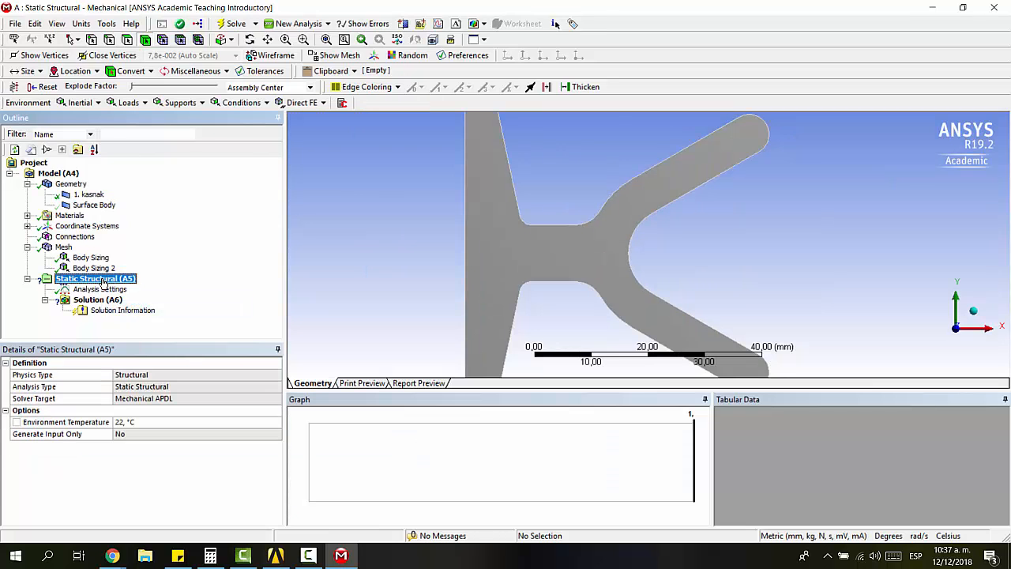
scroll(620, 247, "down", 3)
scroll(707, 249, "down", 2)
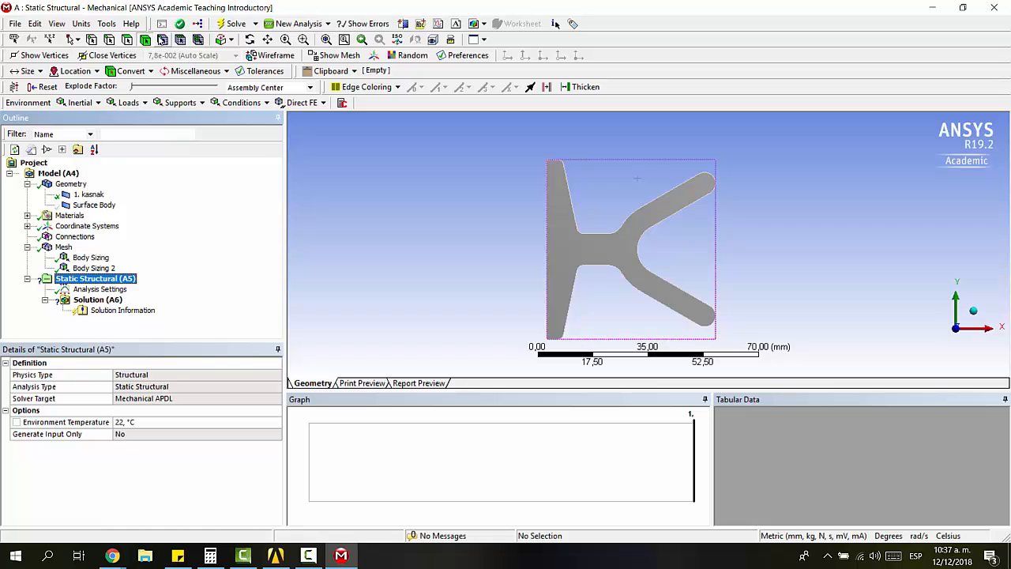
left_click(20, 57)
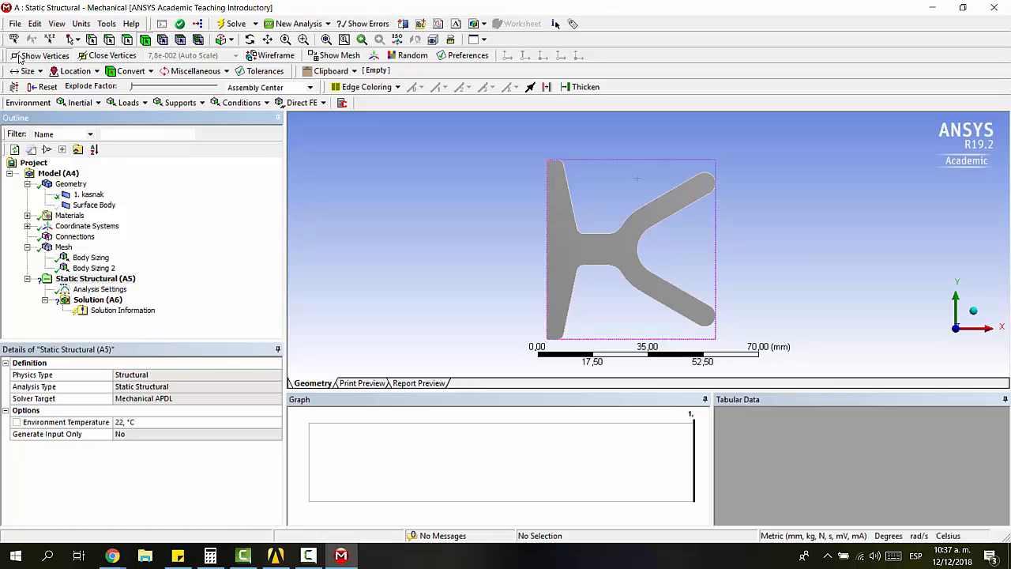
scroll(688, 203, "up", 2)
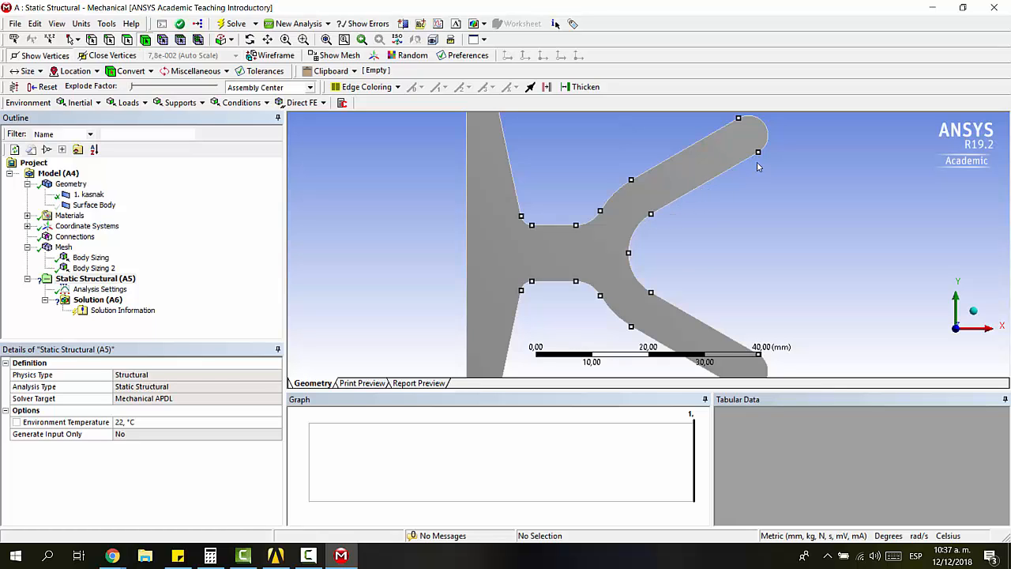
scroll(690, 231, "down", 2)
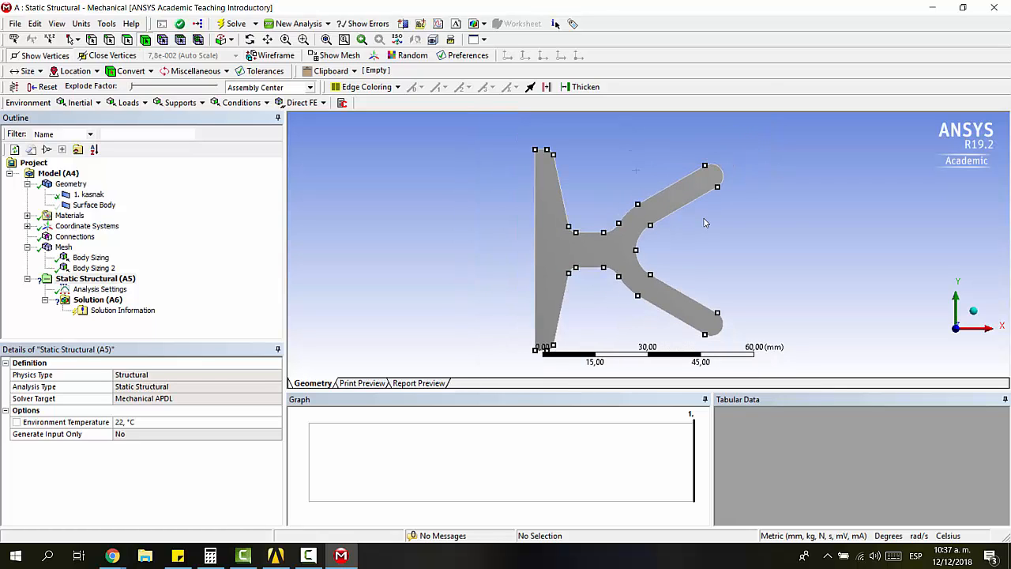
middle_click_drag(711, 222, 617, 200, "ctrl")
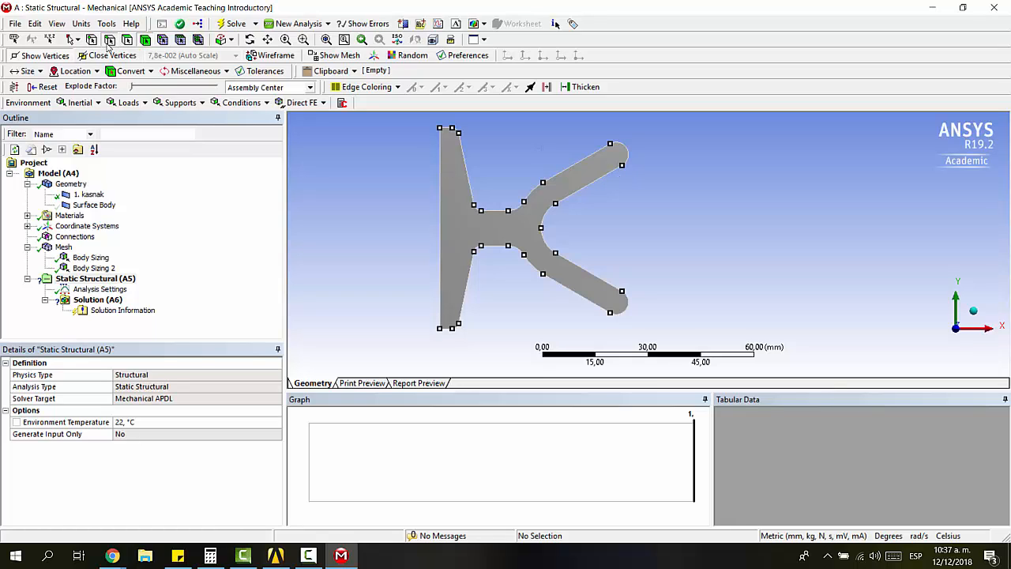
- Create a coordinate system on the inner straight edge of the upper fork arm
left_click(596, 181)
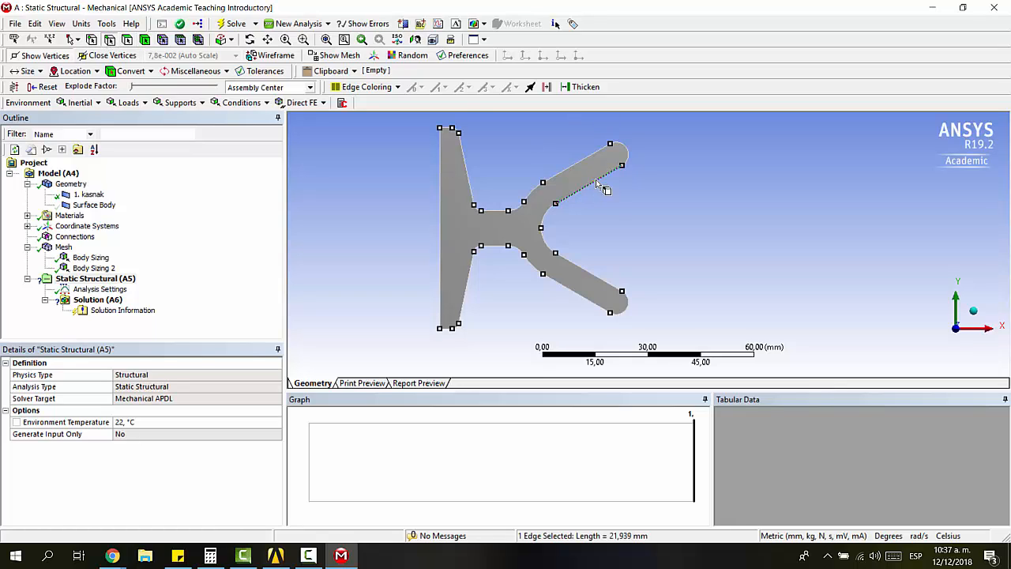
left_click(597, 282, "ctrl")
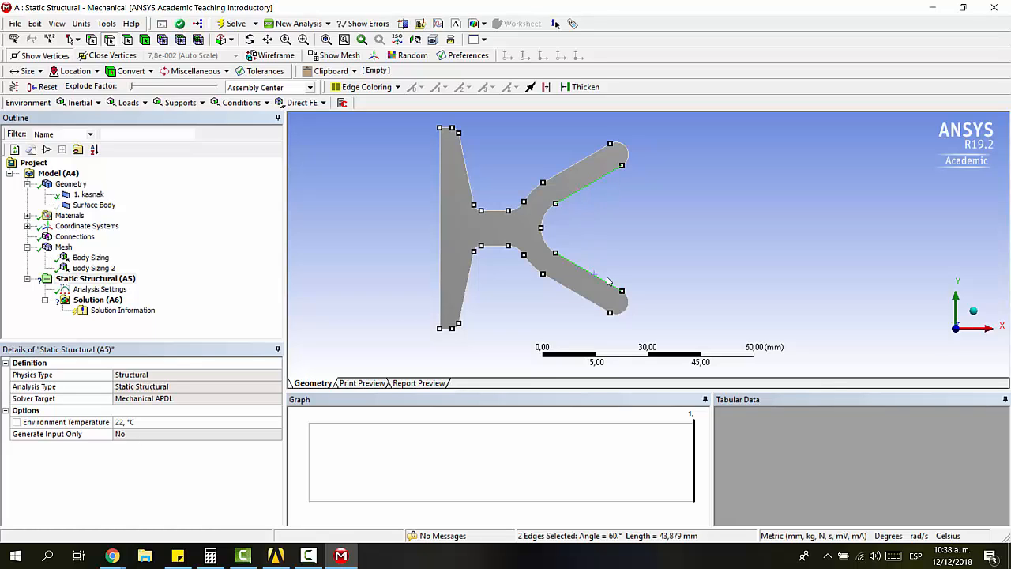
left_click(588, 184)
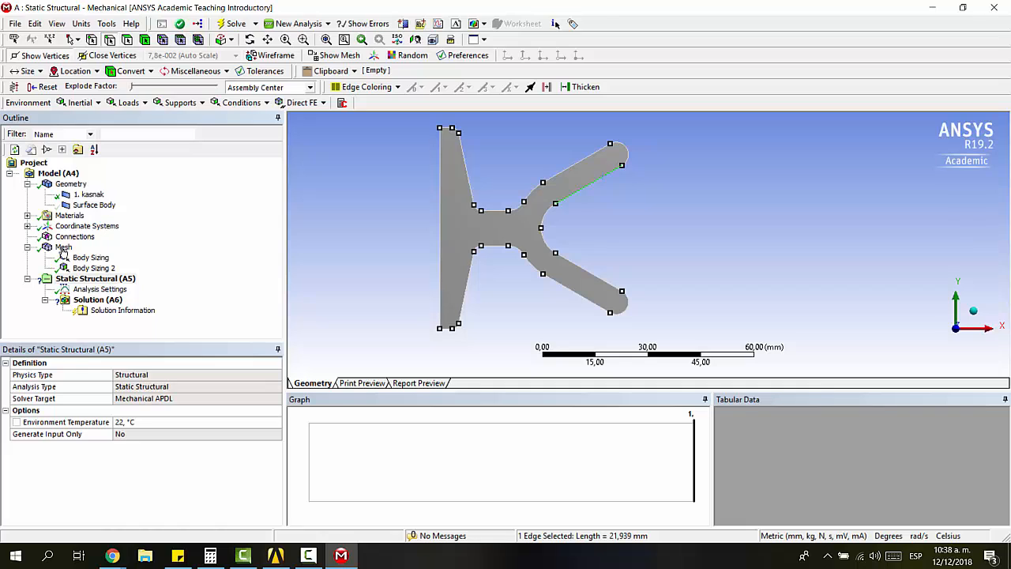
left_click(28, 226)
left_click(86, 236)
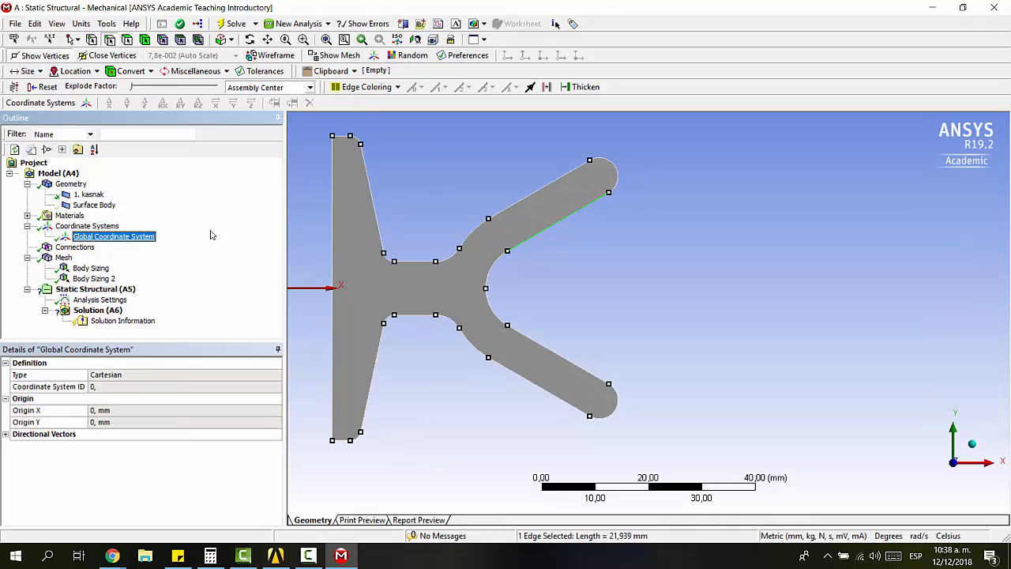
scroll(648, 280, "down", 2)
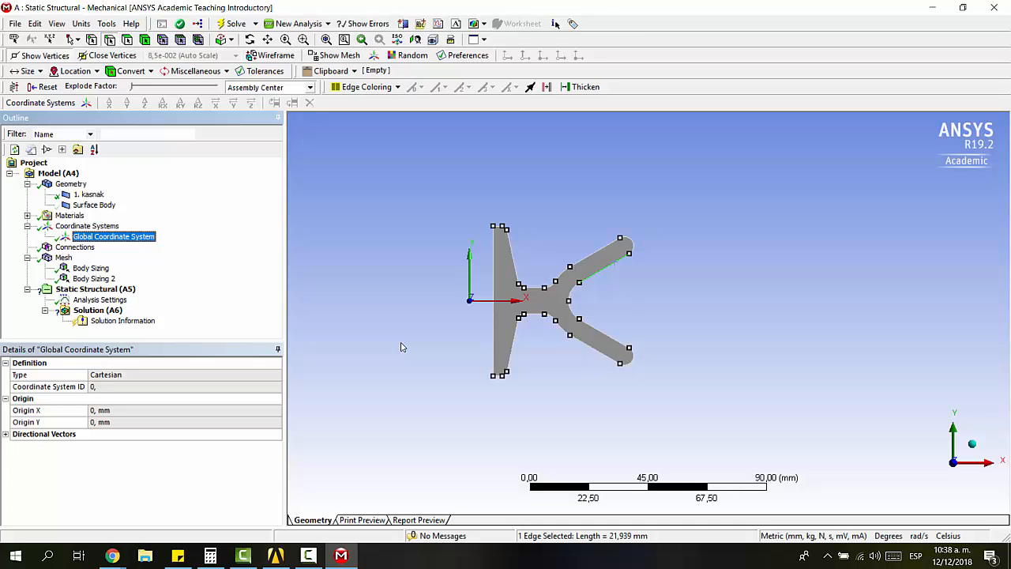
scroll(628, 237, "up", 3)
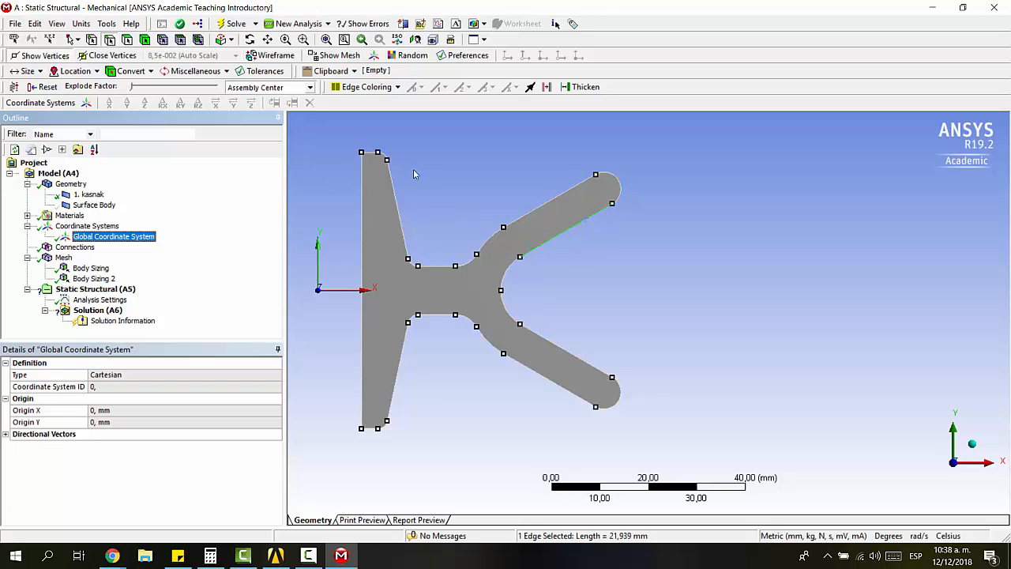
left_click(87, 226)
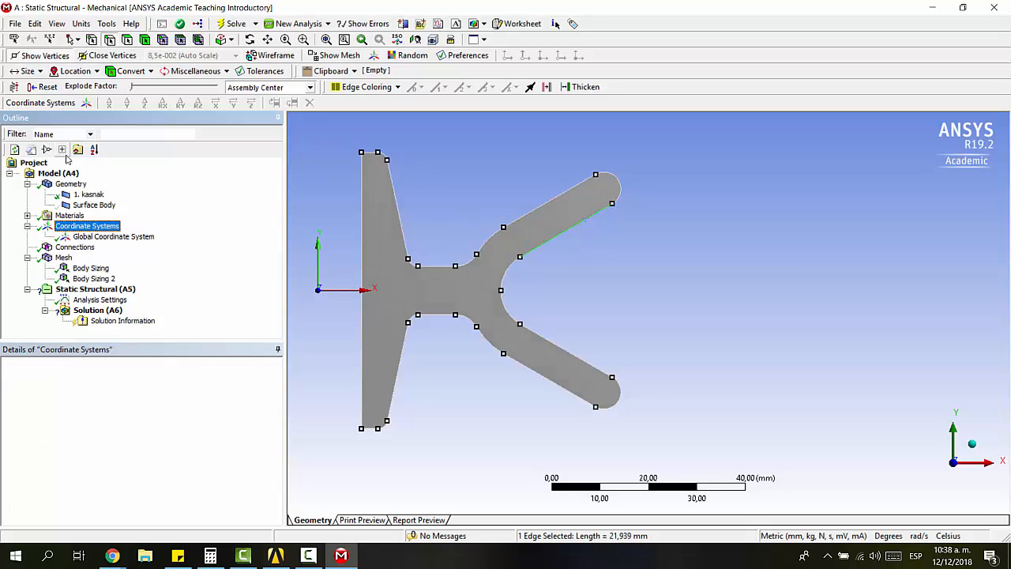
left_click(85, 104)
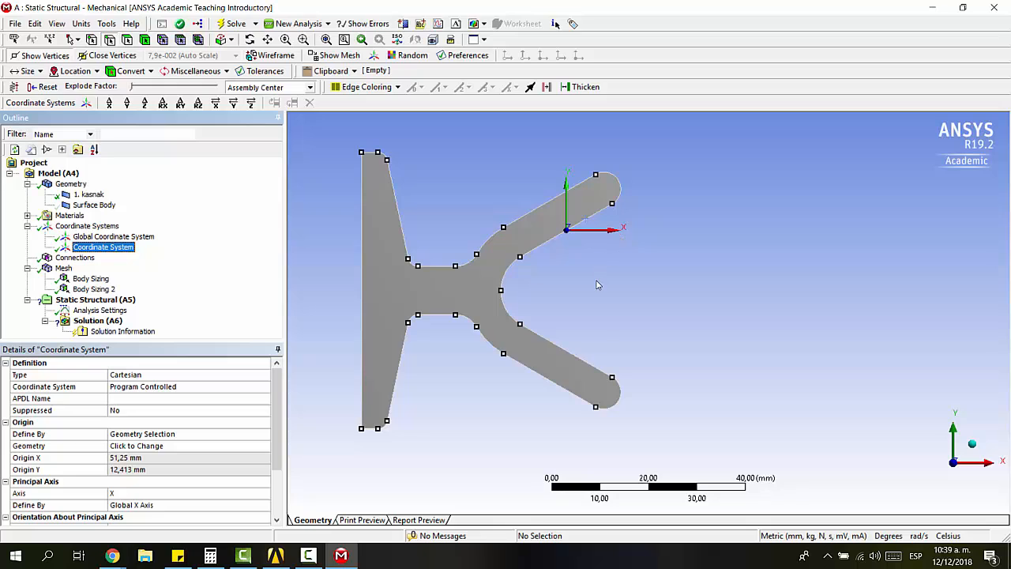
- Define the new coordinate system's principal X axis by geometry selection, using the inner straight edge of the upper fork arm
scroll(101, 441, "down", 2)
scroll(67, 447, "up", 1)
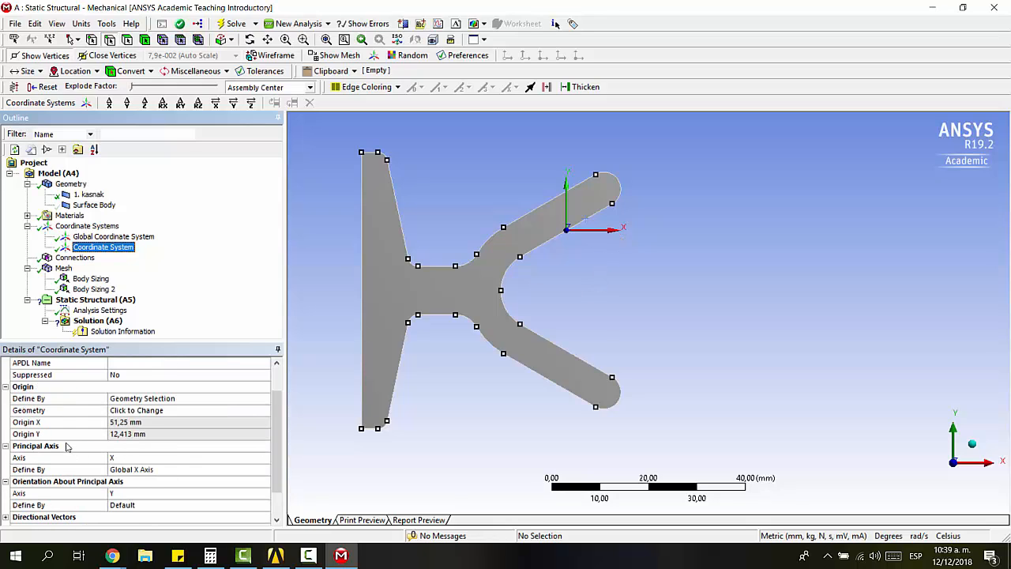
left_click(127, 459)
left_click(265, 458)
left_click(267, 460)
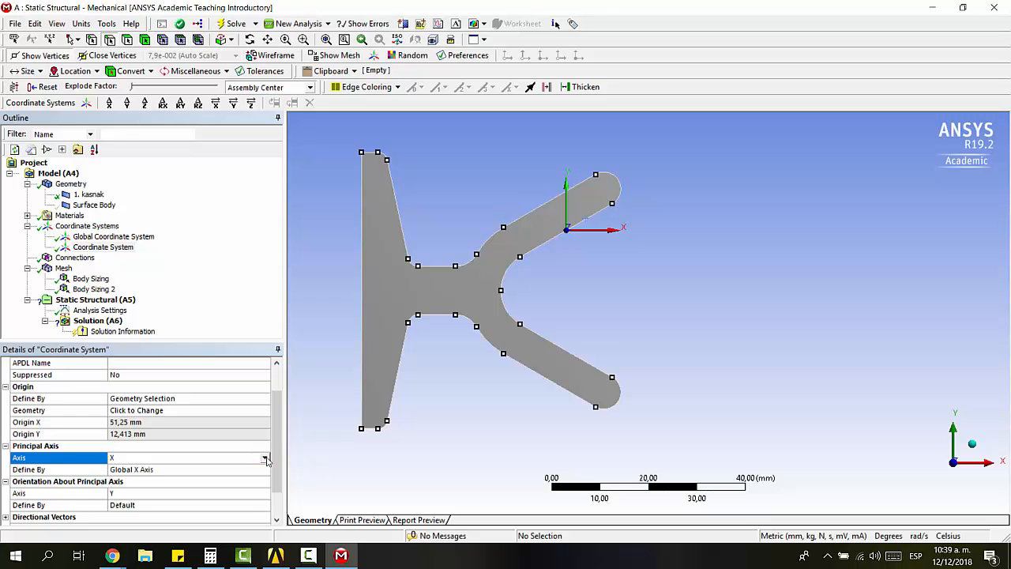
left_click(165, 468)
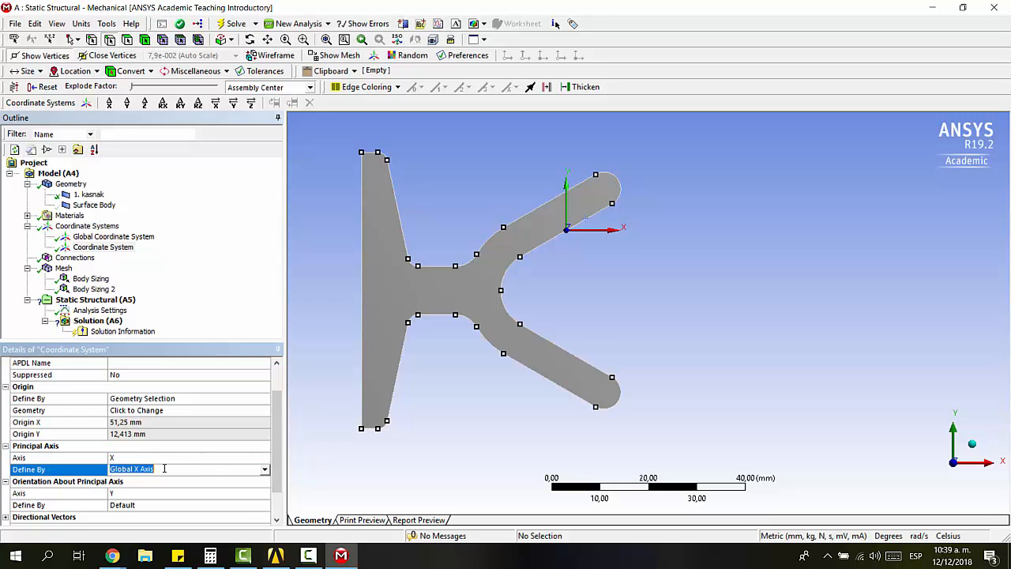
left_click(265, 469)
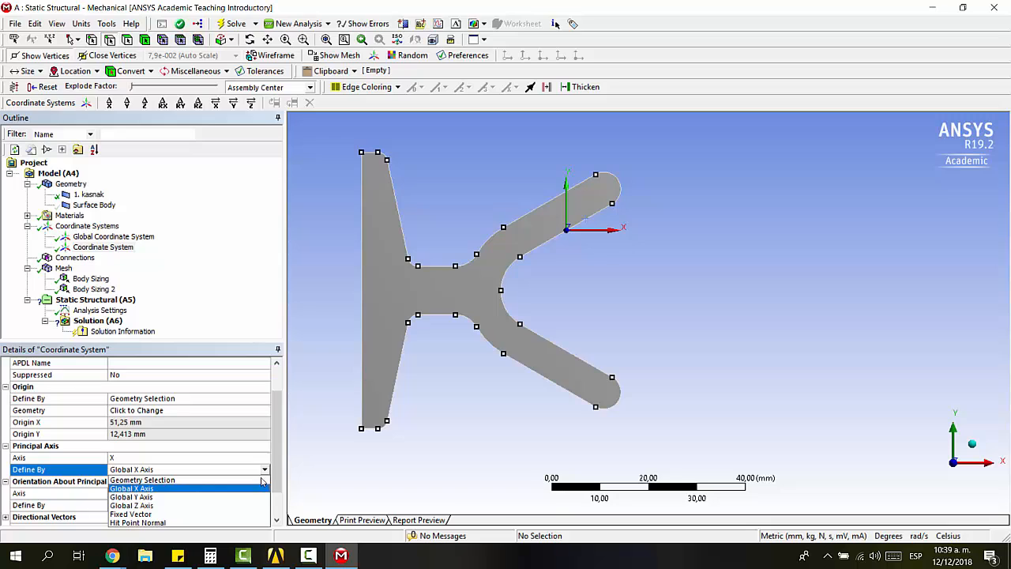
left_click(255, 481)
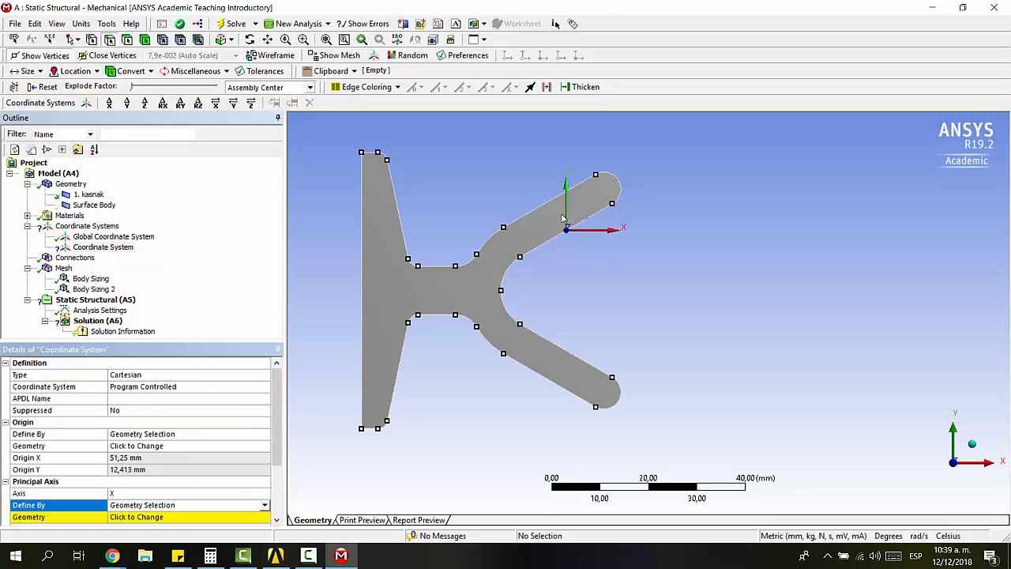
left_click(587, 227)
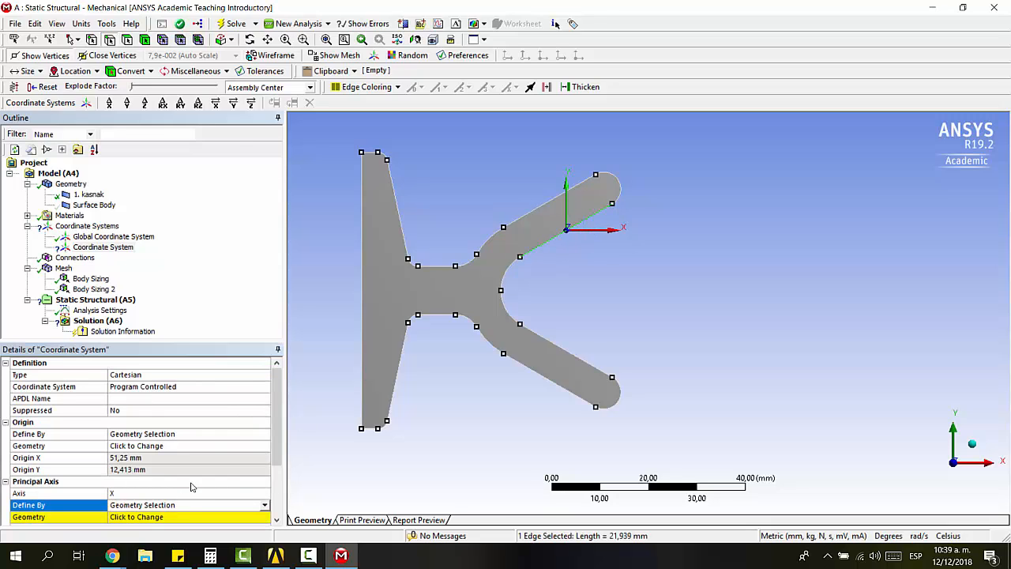
scroll(192, 483, "down", 2)
left_click(198, 447)
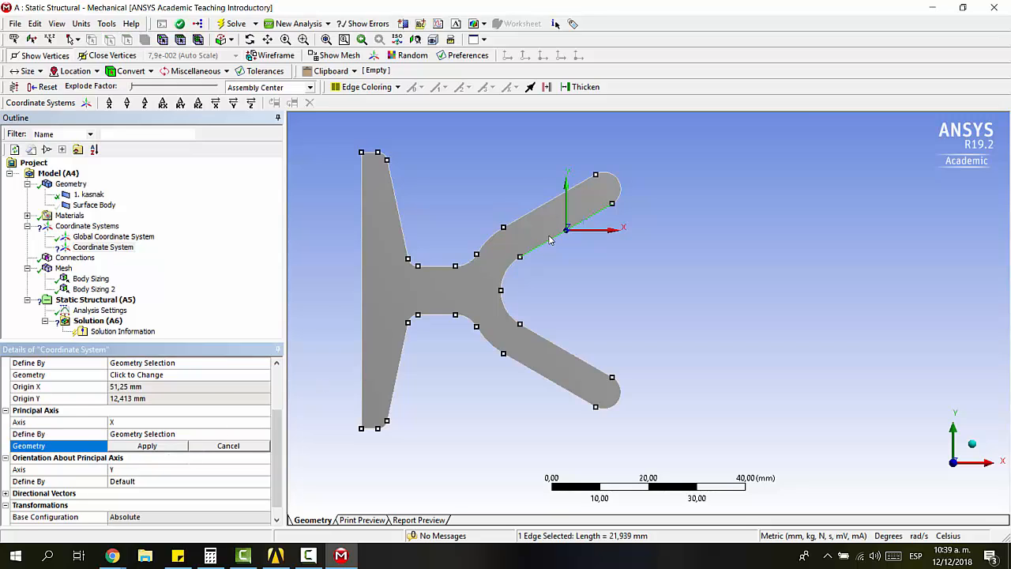
left_click(147, 447)
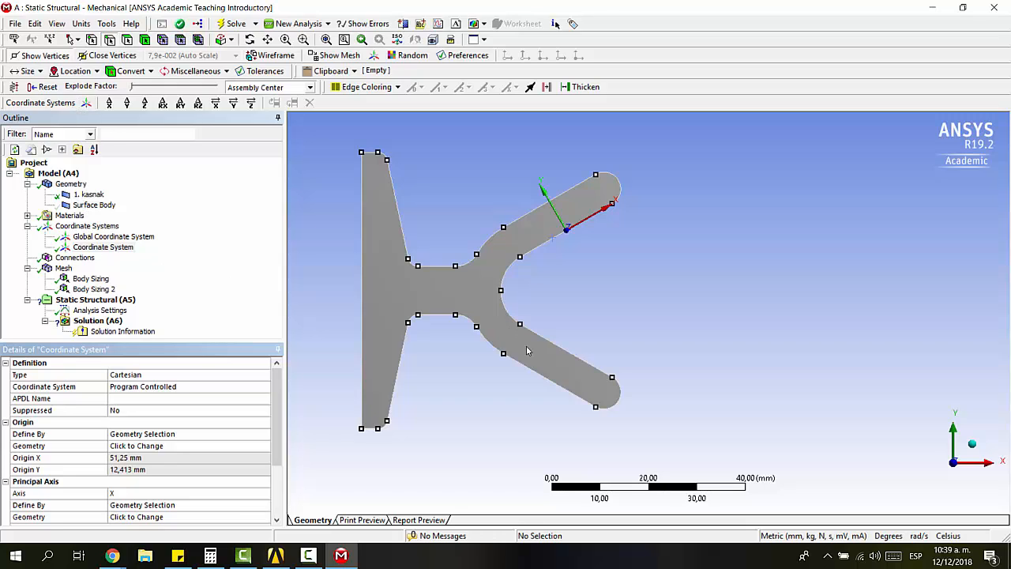
- Create a second coordinate system on the lower fork arm's inner straight edge and align its principal X axis with that edge by geometry selection
left_click(564, 348)
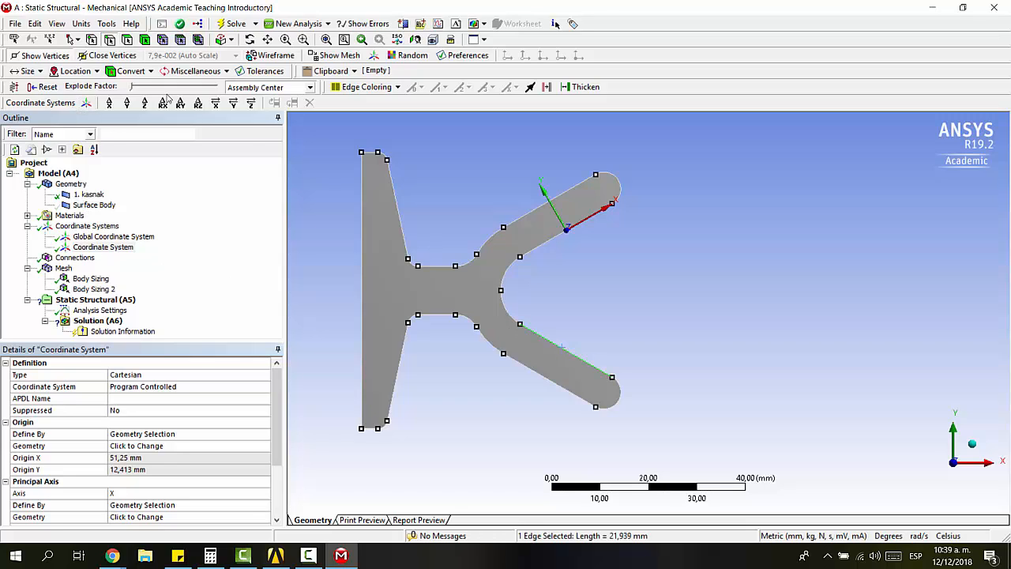
left_click(87, 103)
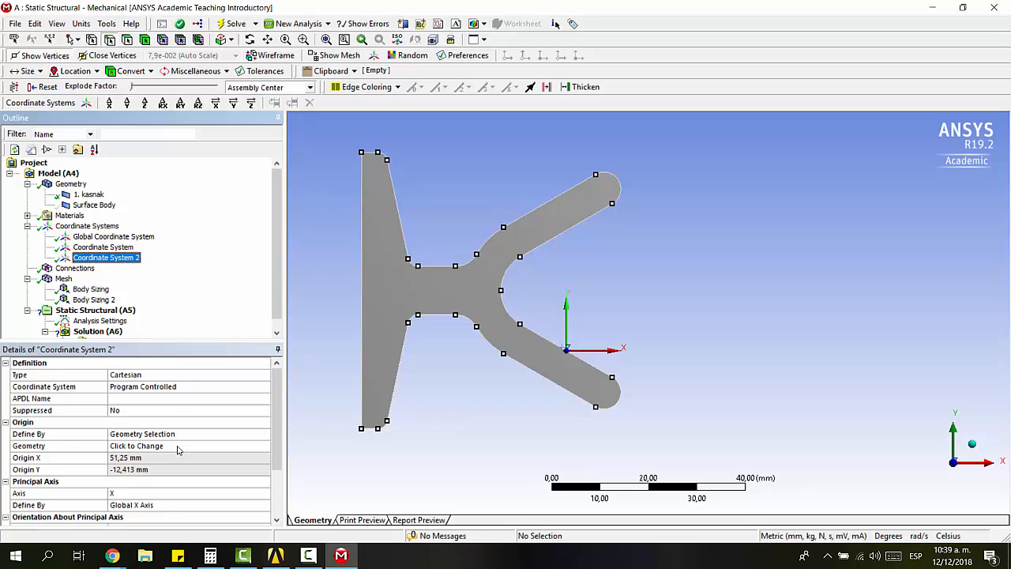
scroll(180, 452, "down", 1)
left_click(148, 471)
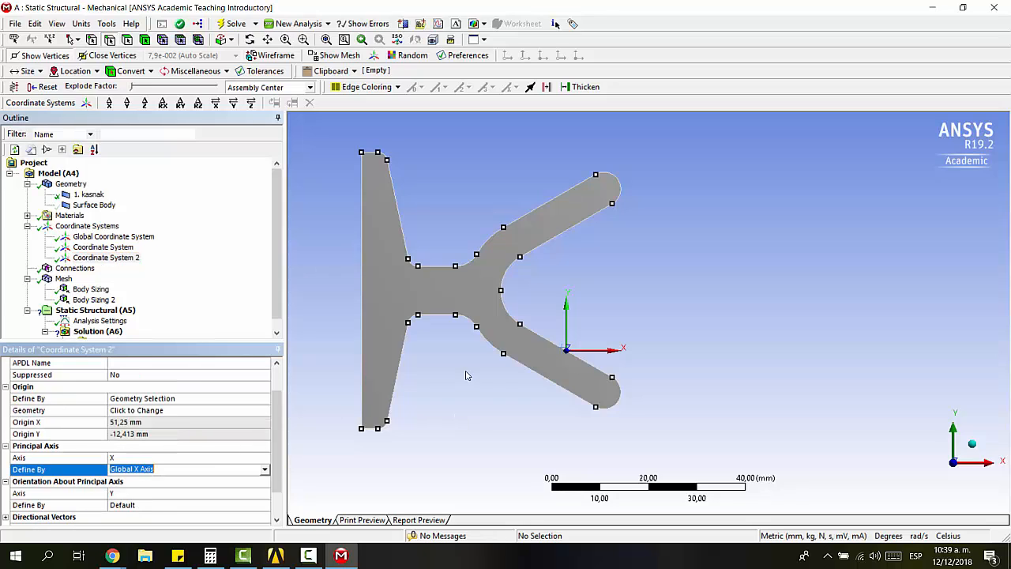
left_click(588, 365)
left_click(264, 469)
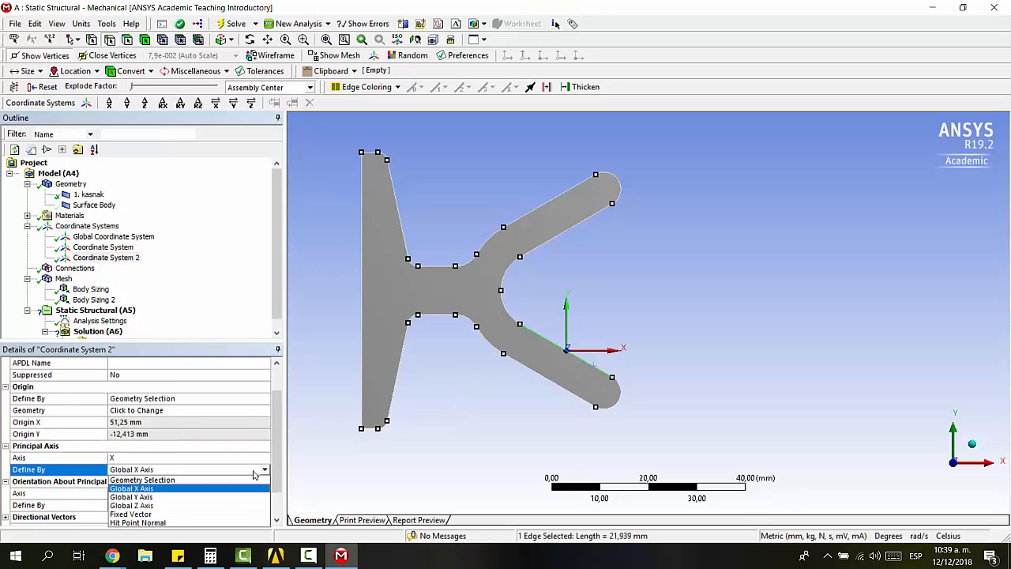
left_click(243, 480)
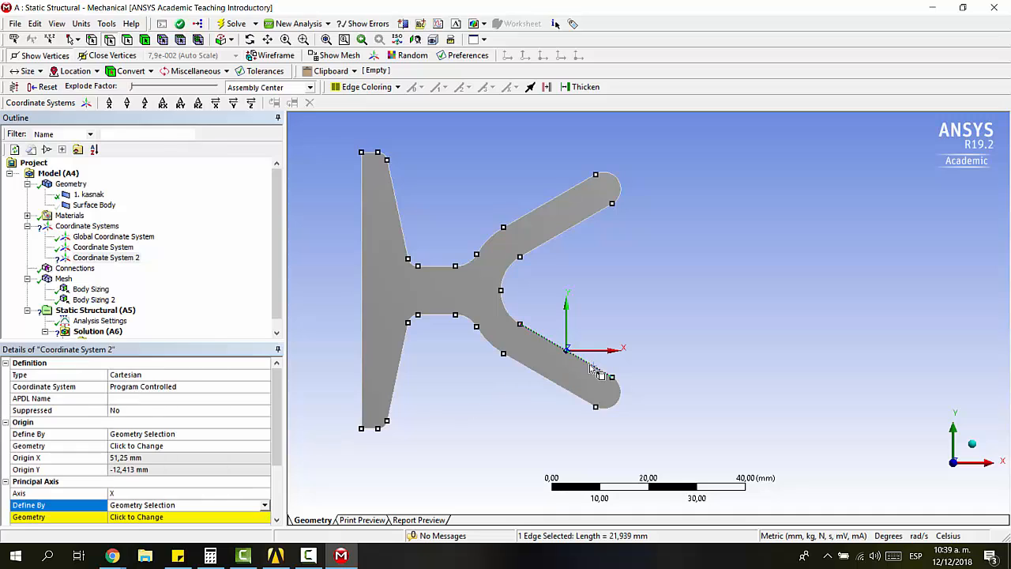
left_click(167, 518)
left_click(167, 518)
scroll(195, 472, "down", 3)
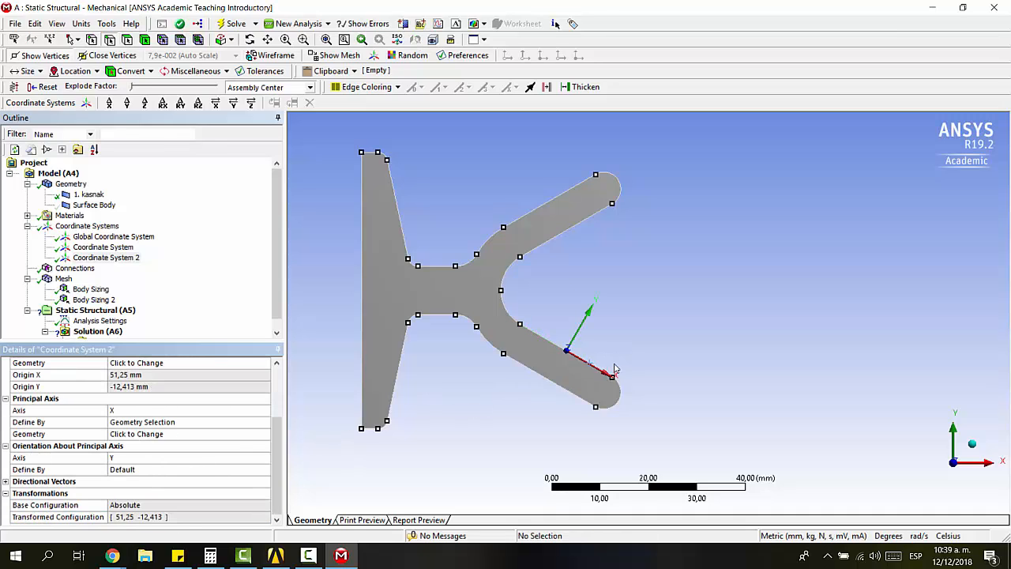
- Examine the axis and definition options for the second coordinate system's orientation about its principal axis
left_click(172, 469)
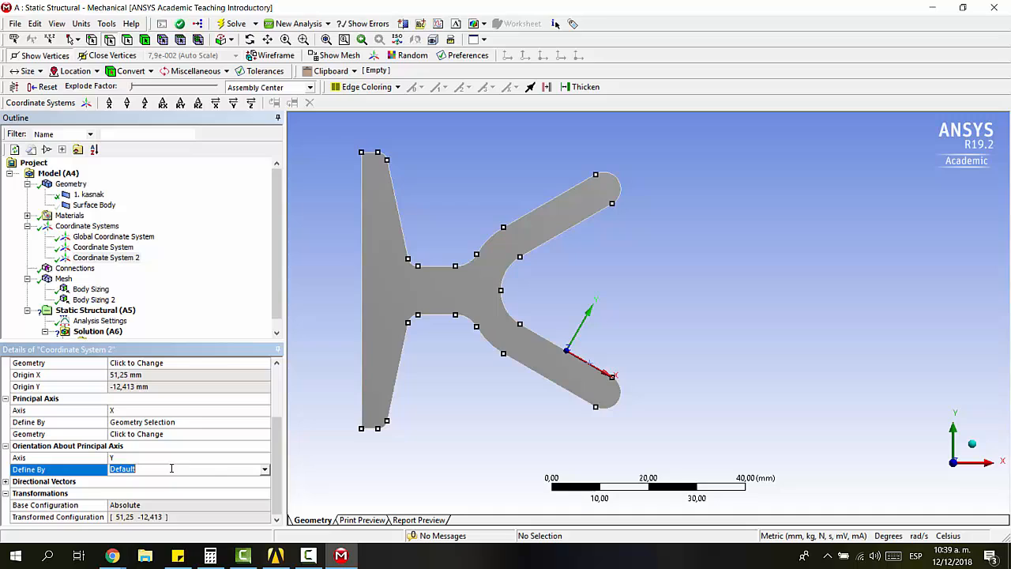
left_click(267, 470)
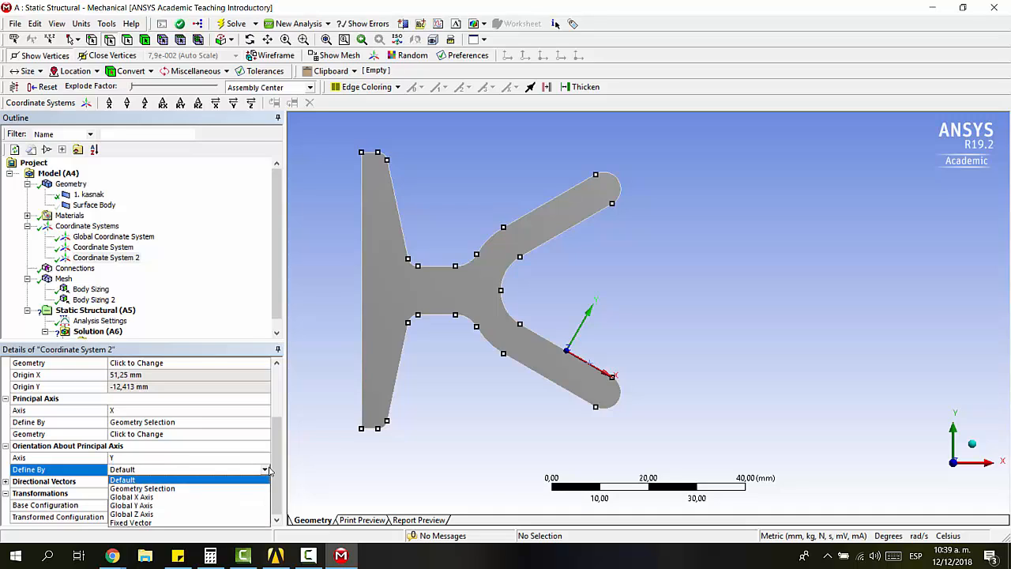
left_click(266, 460)
left_click(265, 459)
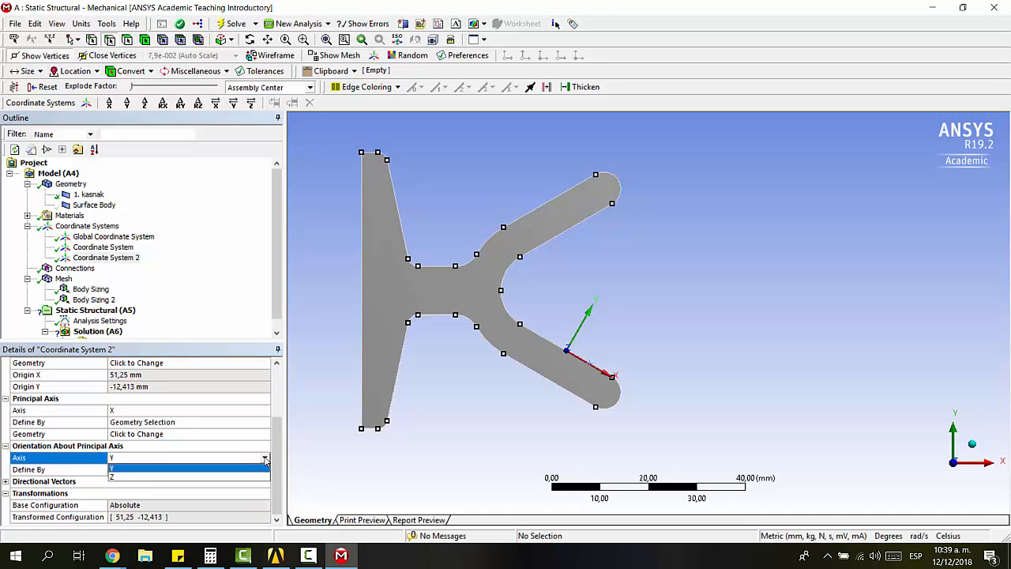
left_click(324, 432)
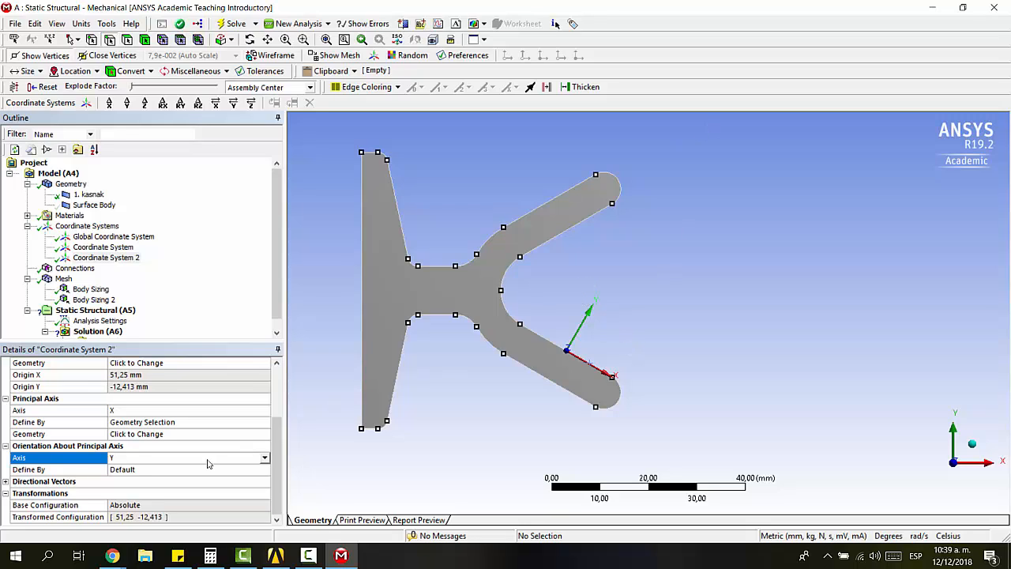
left_click(195, 469)
left_click(266, 469)
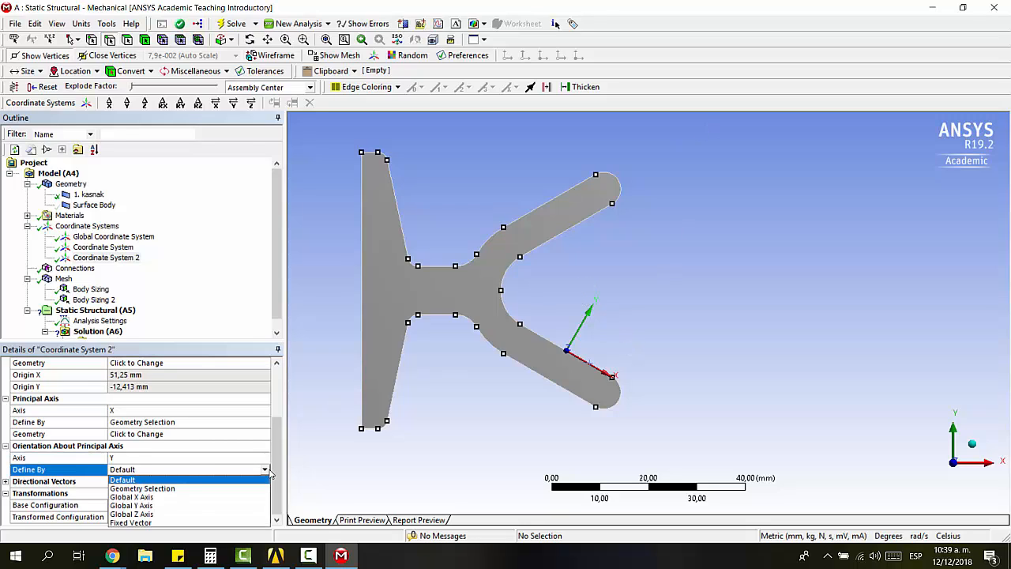
left_click(267, 470)
left_click(267, 470)
left_click(354, 433)
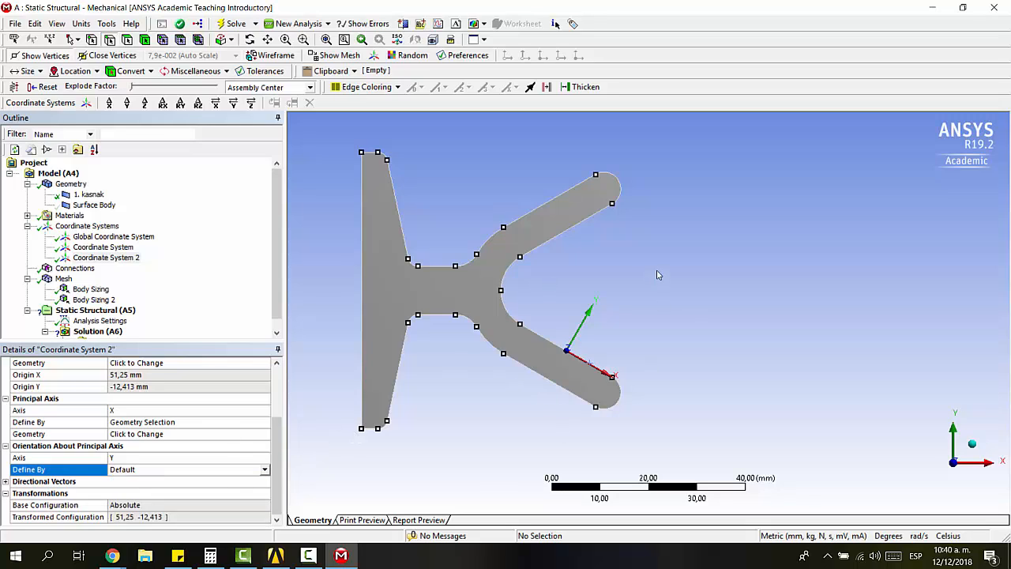
scroll(105, 324, "down", 1)
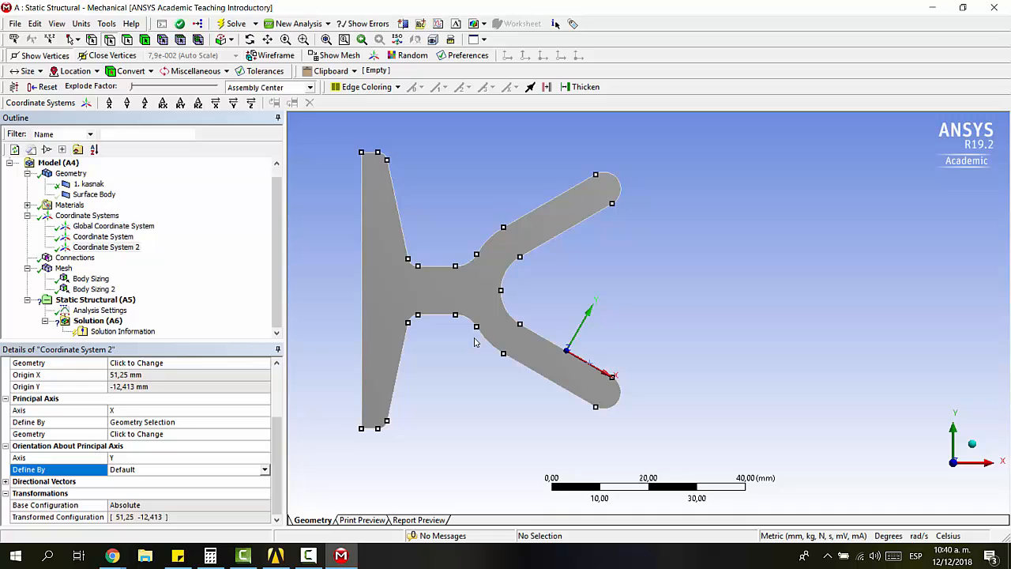
left_click(84, 302)
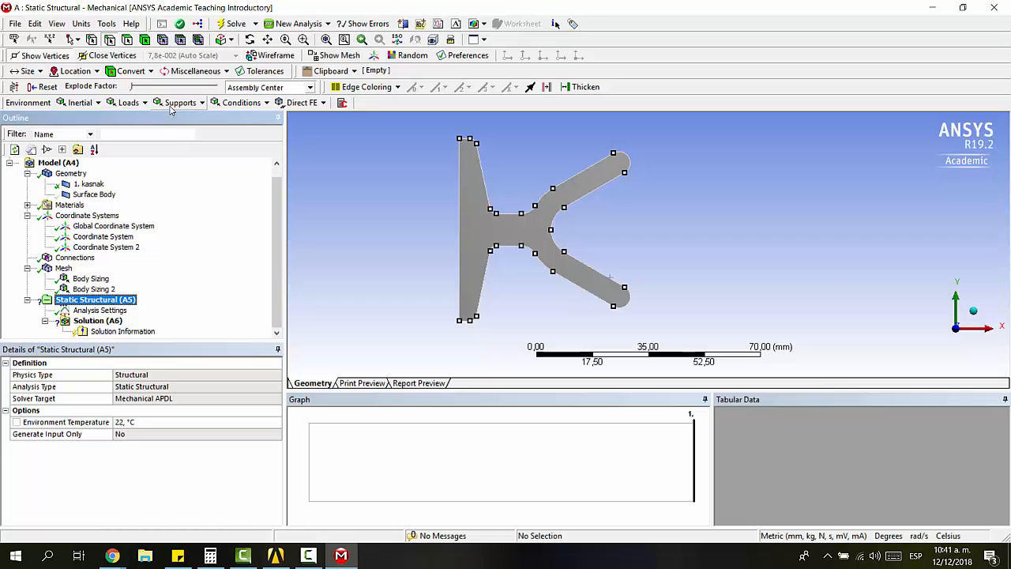
left_click(464, 217)
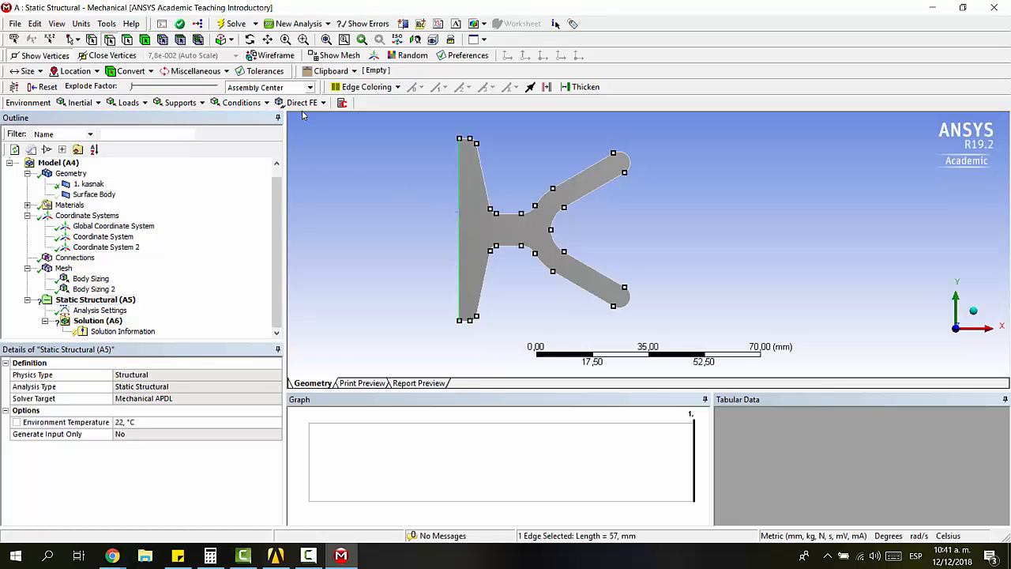
left_click(64, 25)
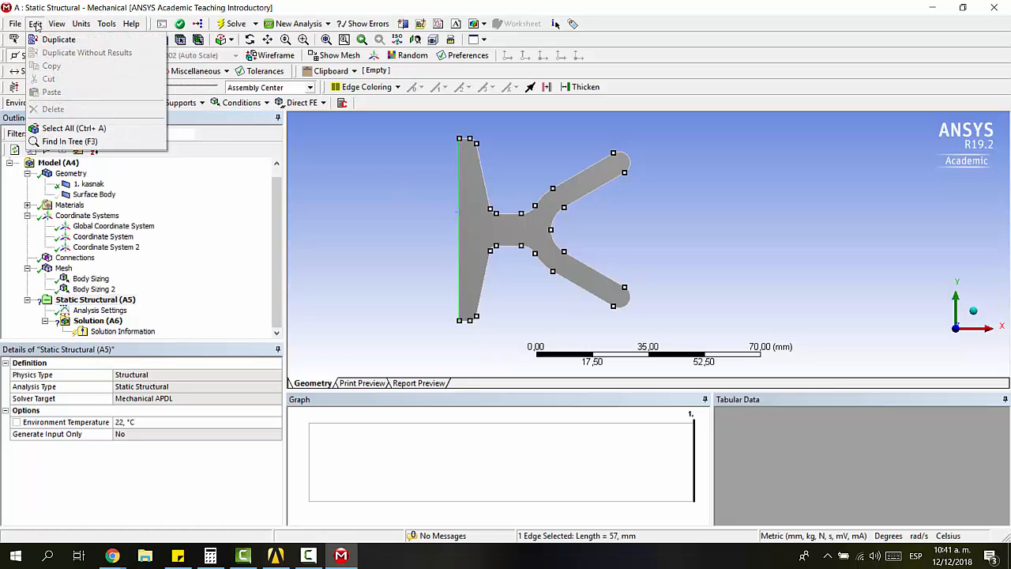
left_click(64, 7)
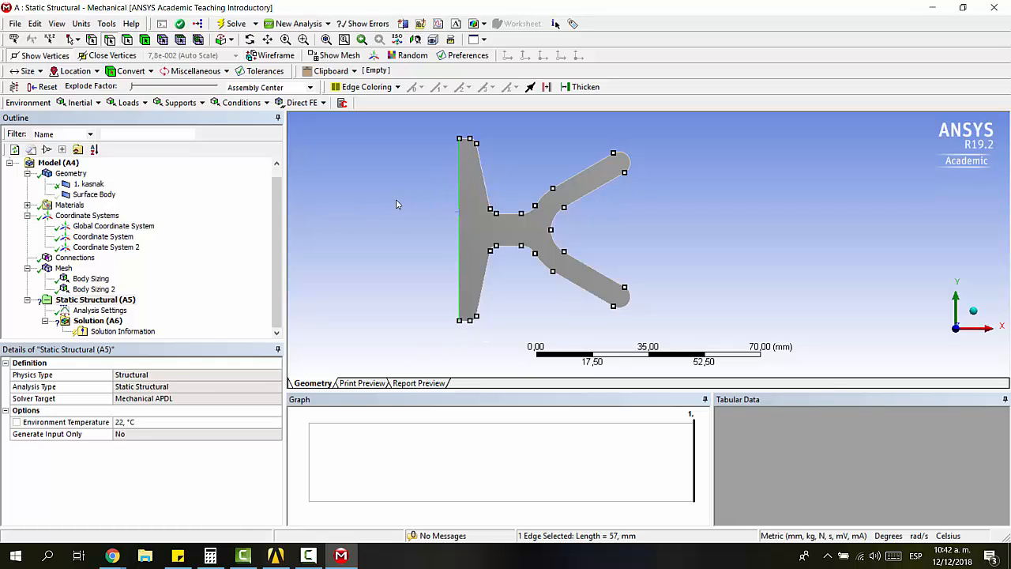
- Add a virtual topology to the model and split the section's long straight vertical edge at its midpoint
left_click(58, 161)
left_click(177, 103)
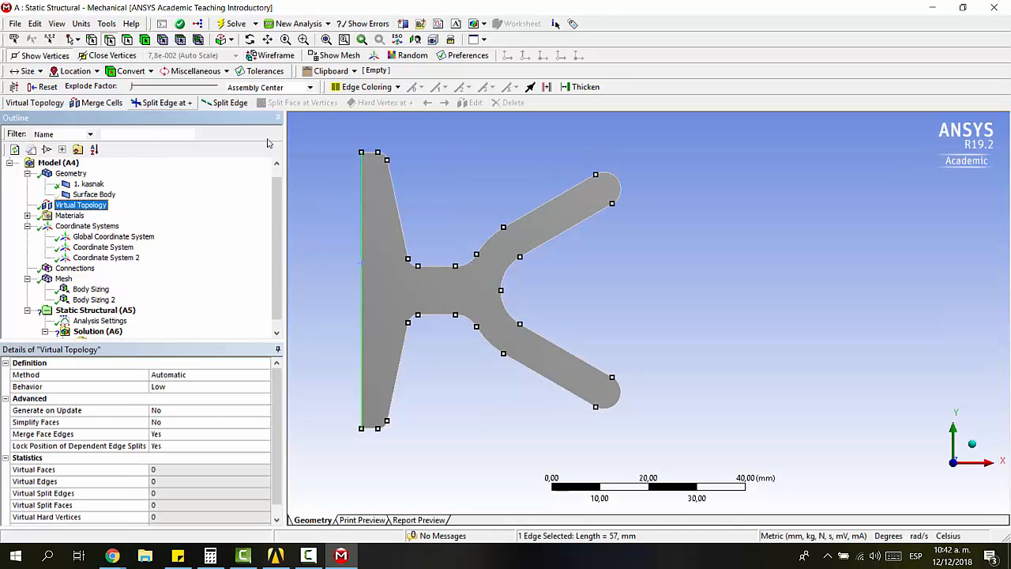
left_click(362, 233)
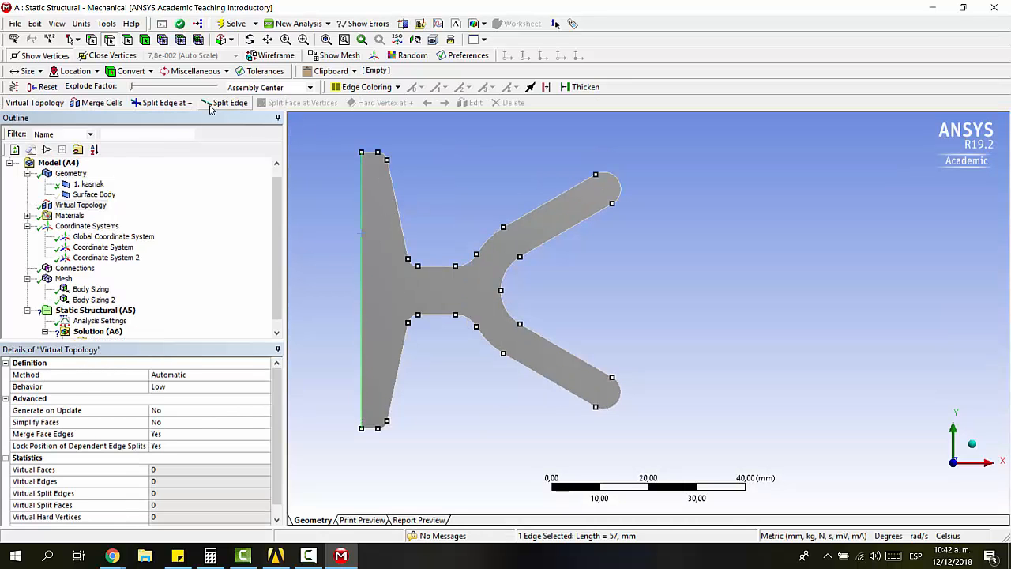
left_click(246, 105)
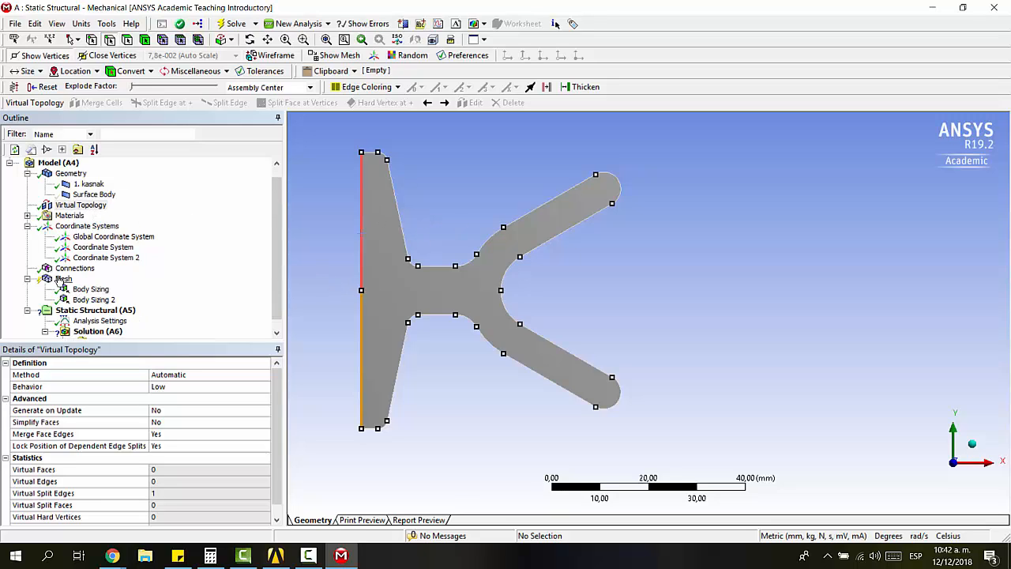
- Add a displacement support to the static structural analysis, scoped to both halves of the split vertical edge
left_click(83, 311)
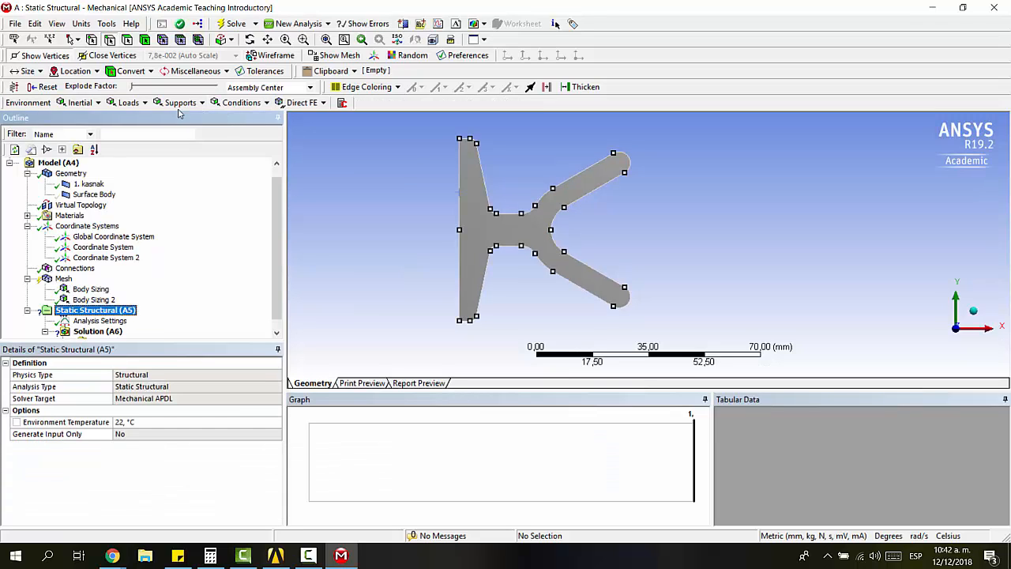
left_click(181, 102)
left_click(188, 131)
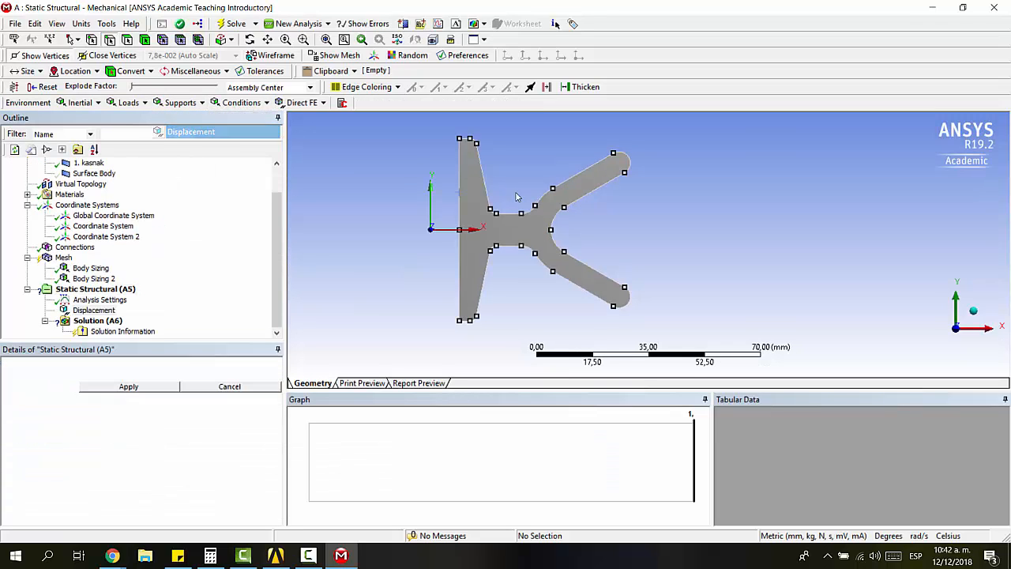
left_click(458, 180)
left_click(460, 245, "ctrl")
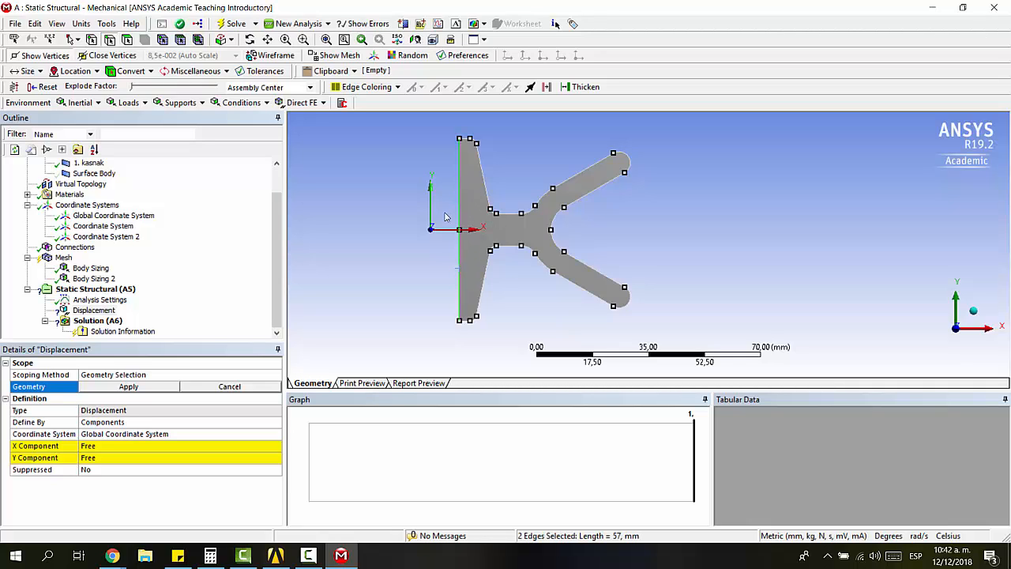
left_click(102, 456)
left_click(104, 447)
left_click(171, 392)
left_click(161, 391)
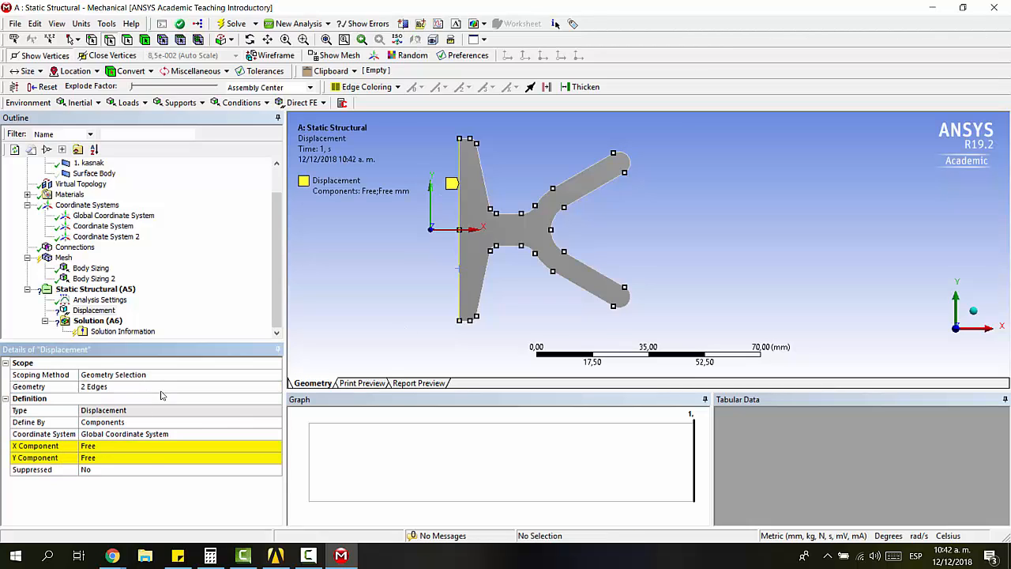
- Set the X component of the vertical edge's displacement to 0 mm, leaving the Y component free
left_click(113, 447)
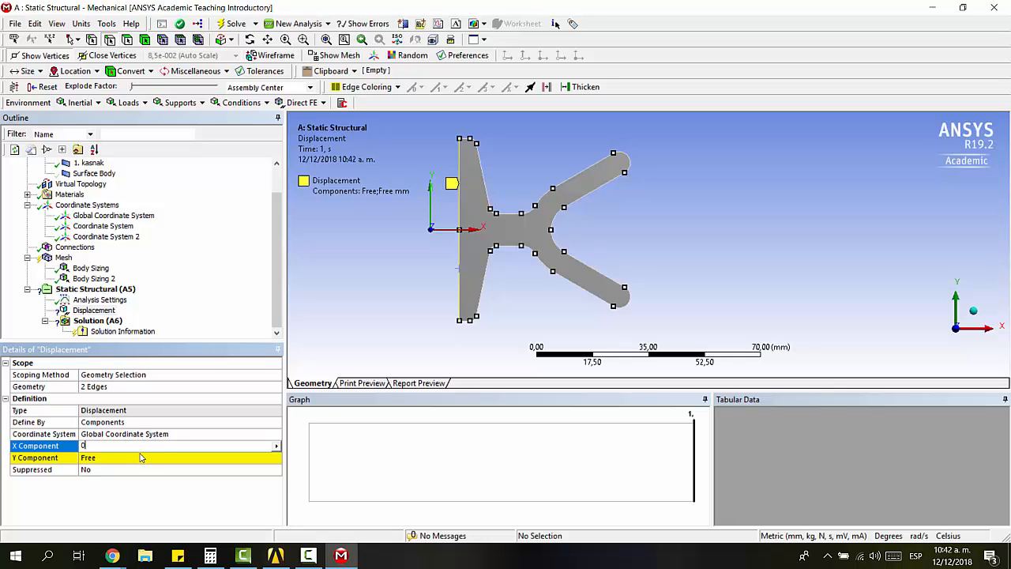
type("0")
left_click(140, 458)
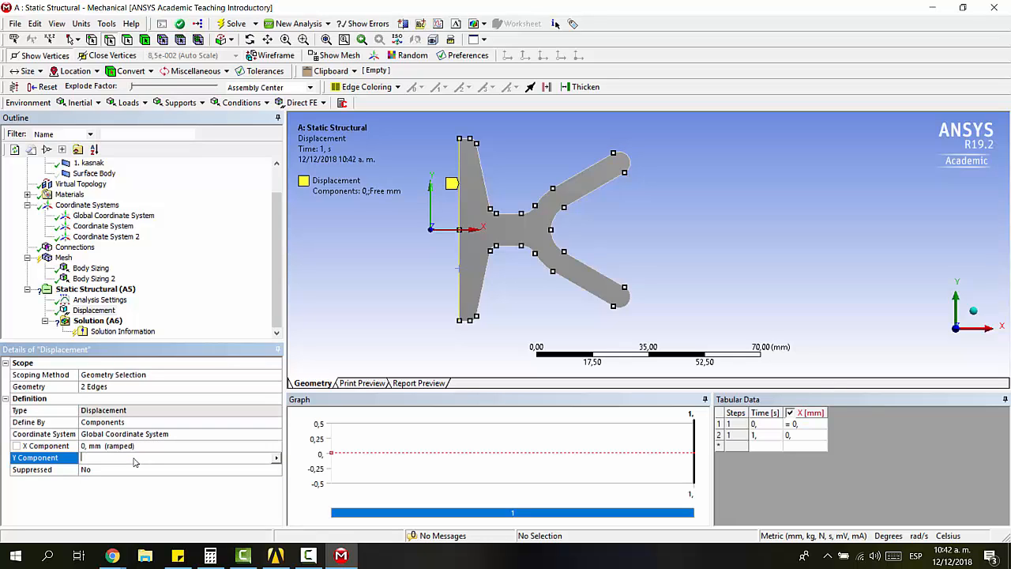
left_click(138, 447)
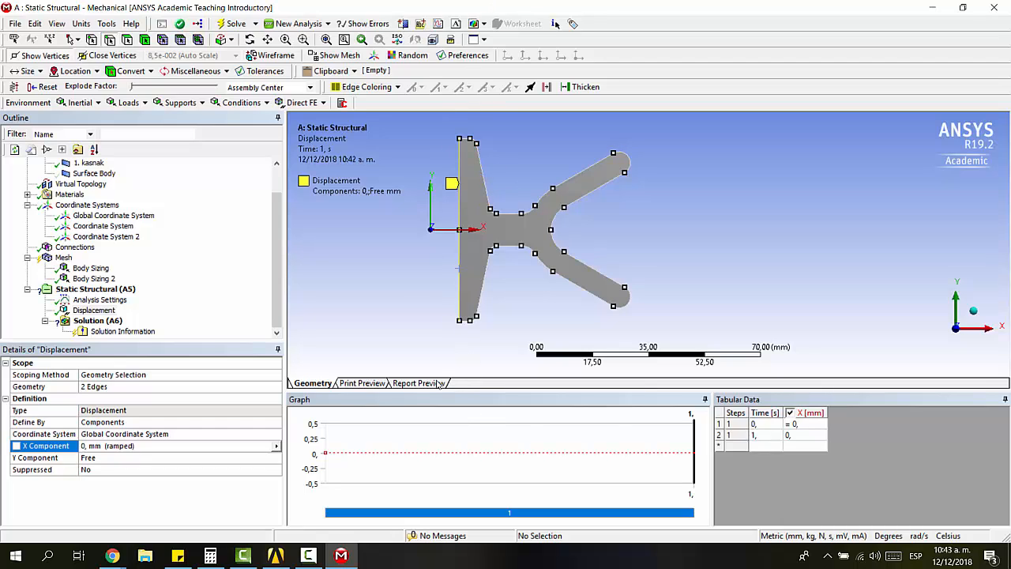
- Add a second displacement support scoped to the vertex at the midpoint of the split vertical edge
scroll(467, 237, "down", 2)
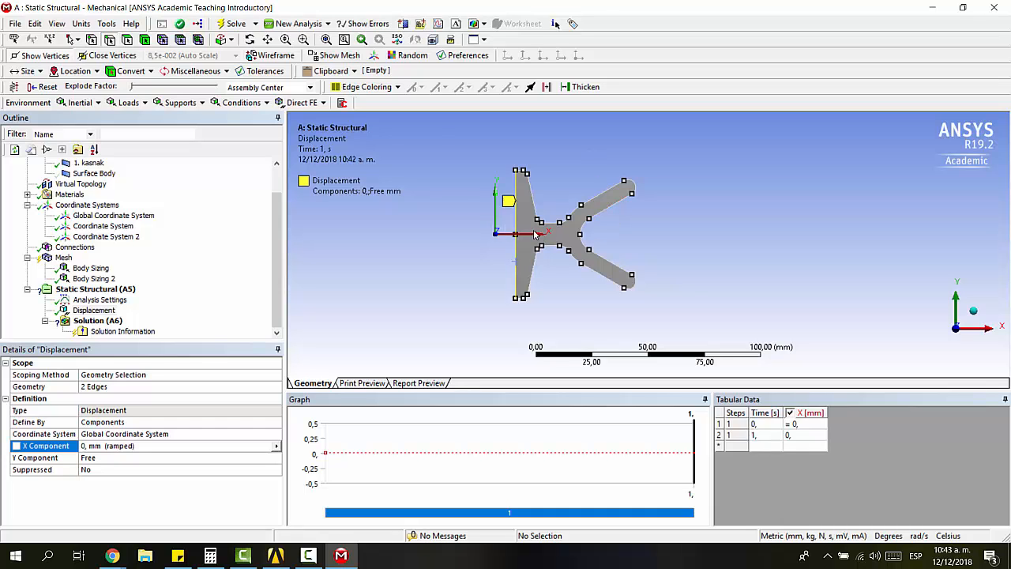
scroll(520, 237, "up", 1)
scroll(519, 237, "up", 3)
scroll(518, 235, "down", 1)
middle_click_drag(558, 237, 659, 283, "ctrl")
middle_click_drag(486, 199, 497, 154, "ctrl")
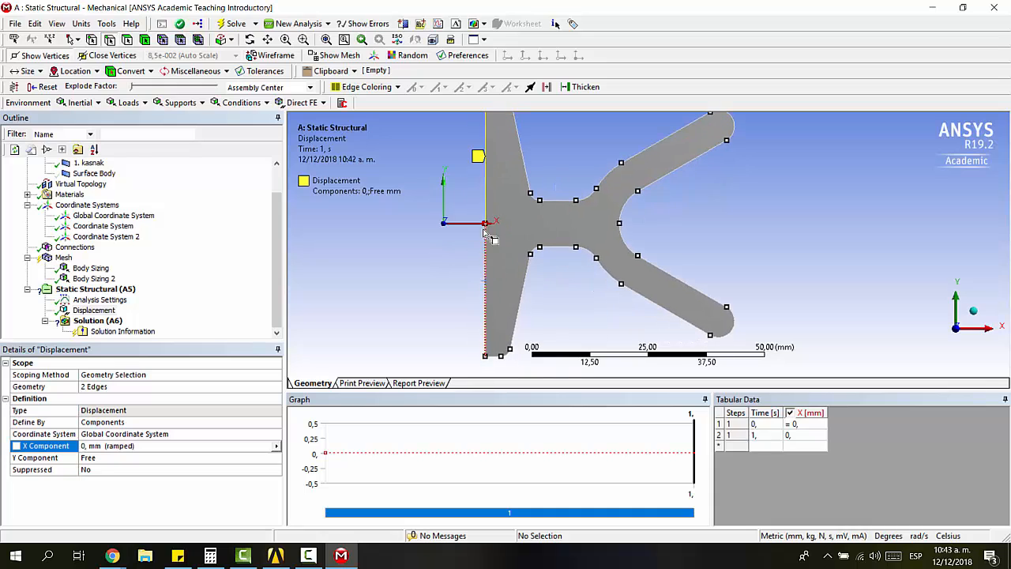
left_click(177, 102)
left_click(133, 103)
left_click(130, 103)
left_click(130, 104)
left_click(82, 103)
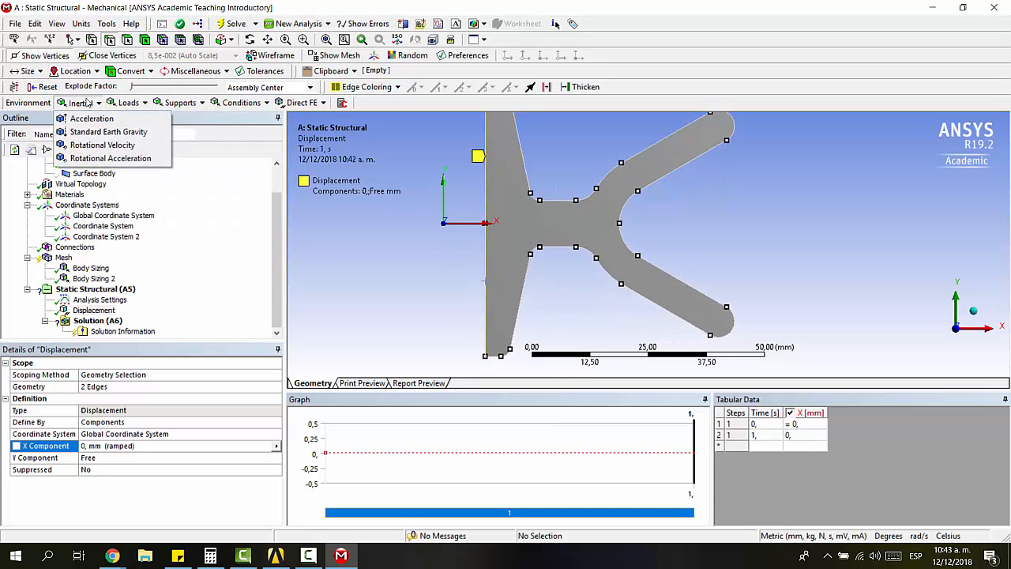
left_click(175, 103)
left_click(184, 131)
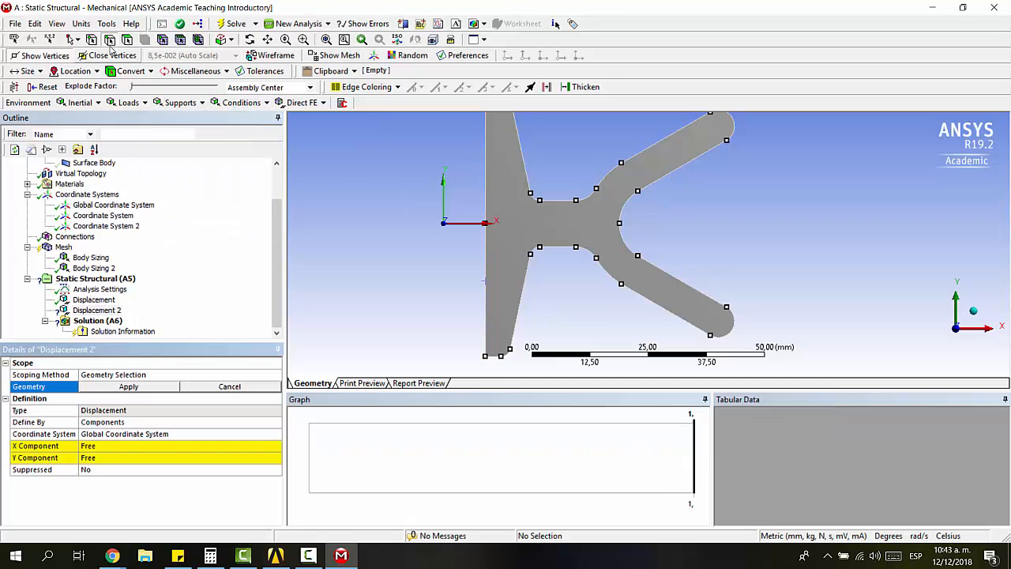
left_click(487, 223)
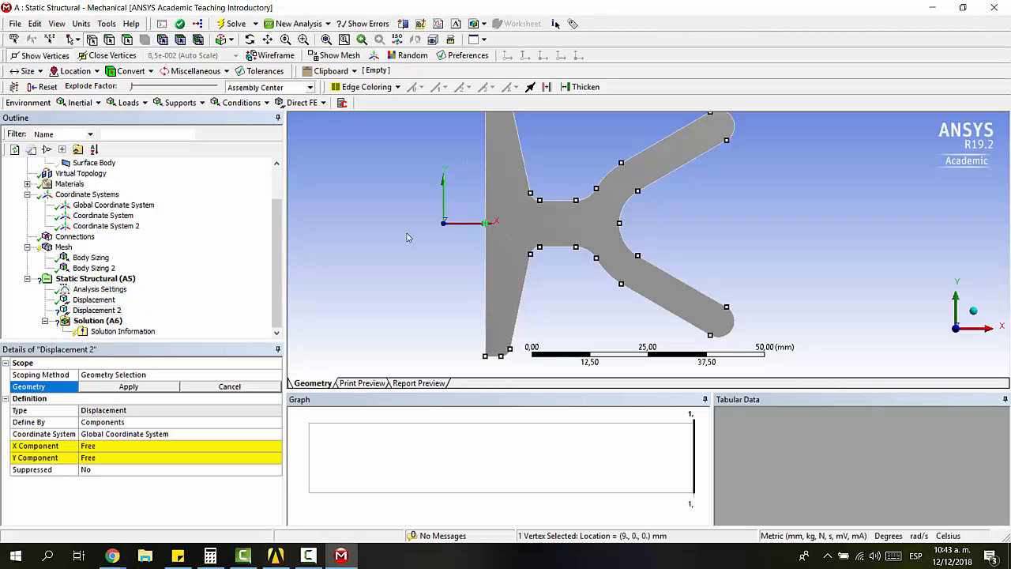
left_click(129, 386)
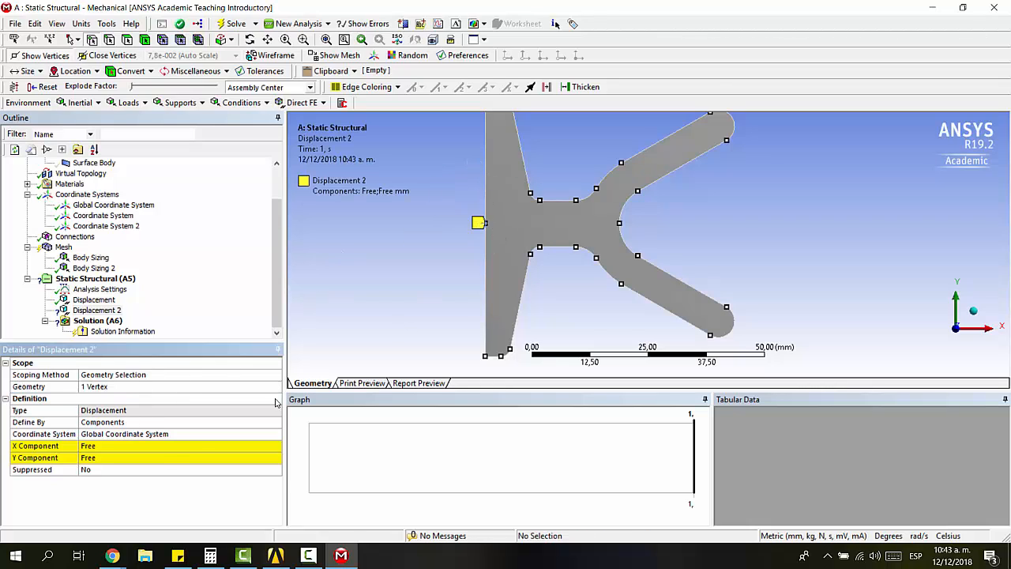
- Set both the X and Y components of the midpoint vertex's displacement to 0 mm
left_click(145, 447)
left_click(133, 458)
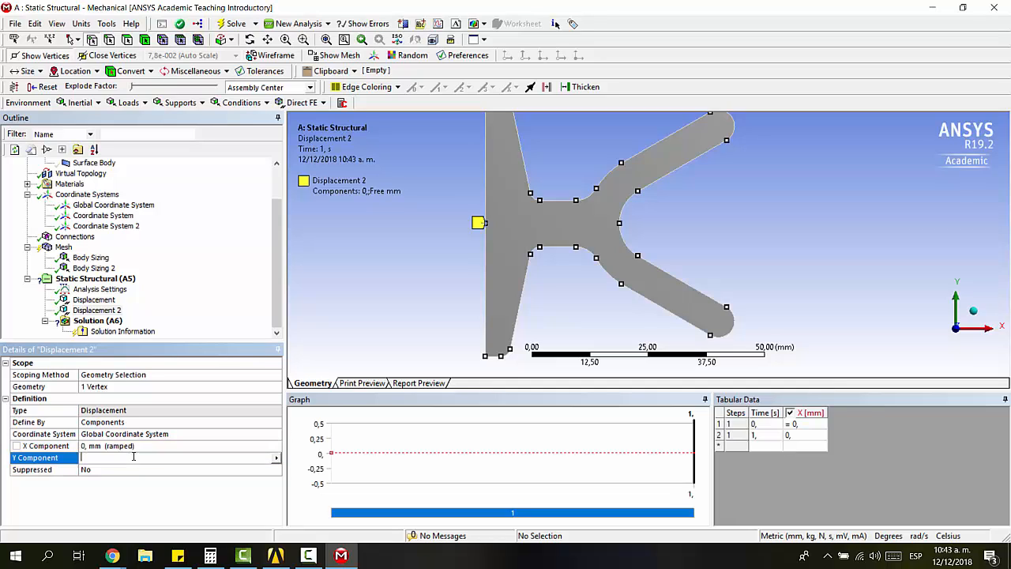
key("Return")
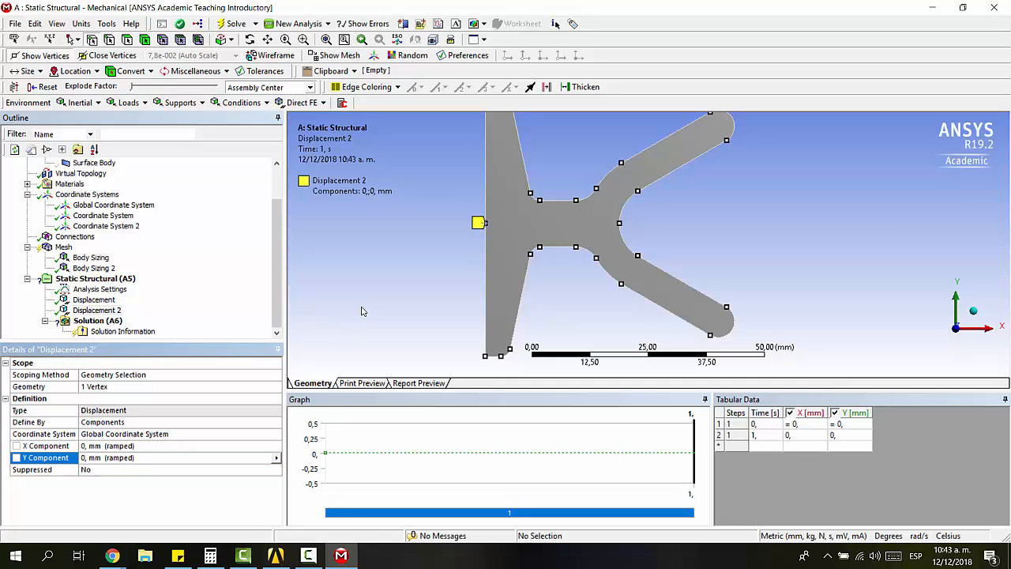
- Set the X component of the midpoint vertex's displacement to Free
left_click(85, 446)
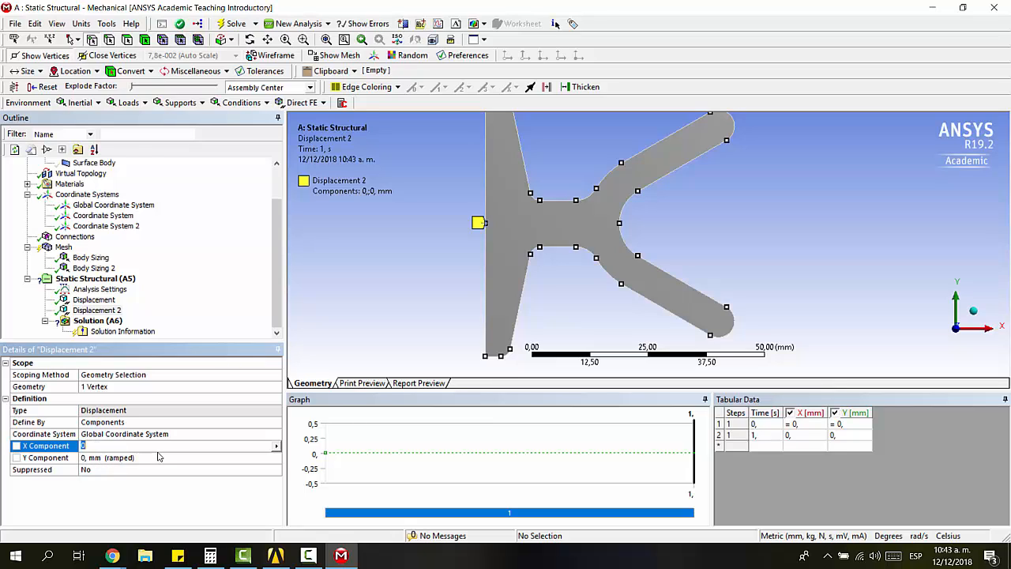
type("free")
left_click(365, 360)
left_click(261, 444)
left_click(276, 446)
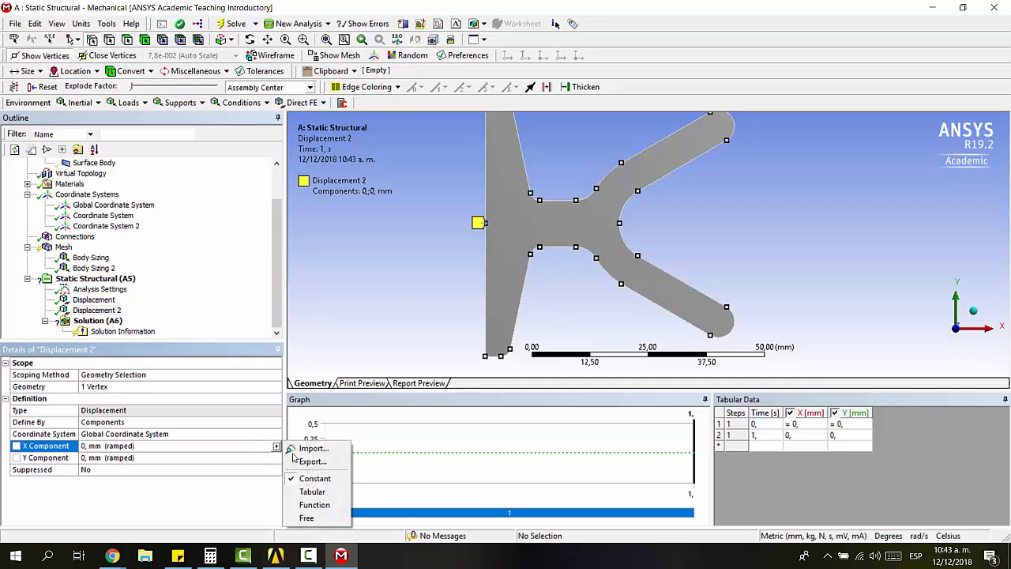
left_click(313, 516)
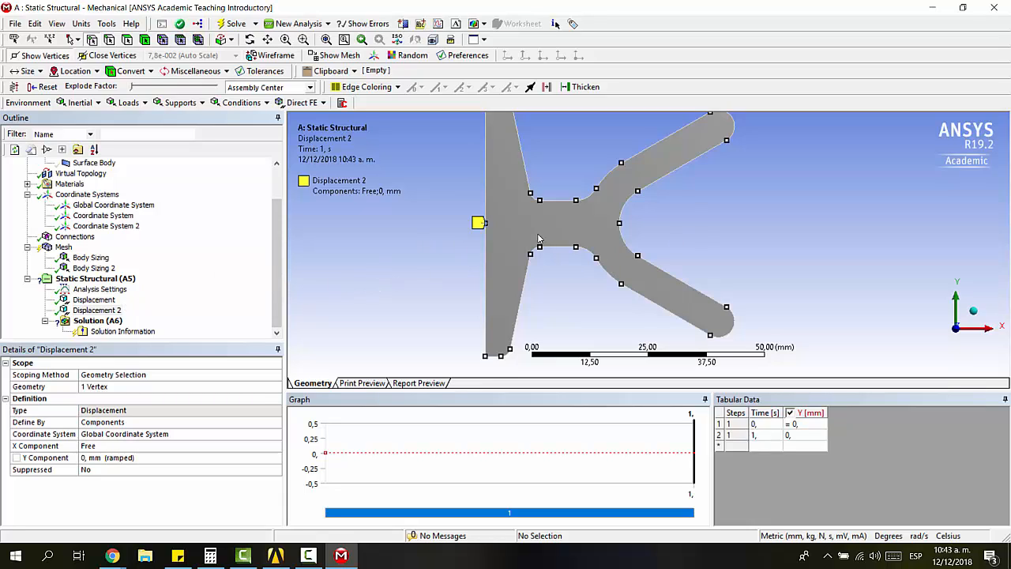
- Add a force load scoped to the inner straight edge of the upper fork arm
scroll(490, 229, "down", 3)
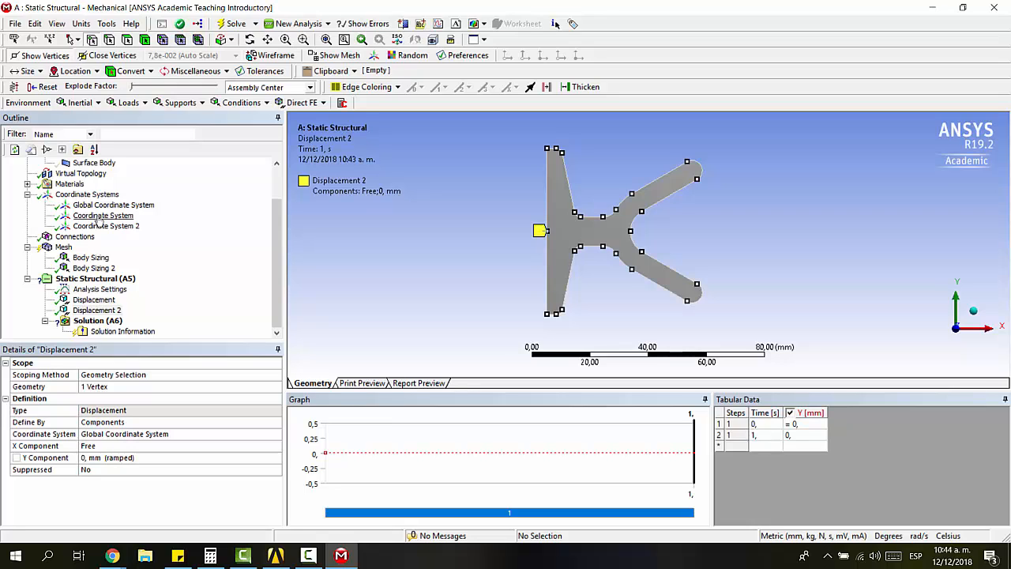
left_click(130, 102)
left_click(143, 159)
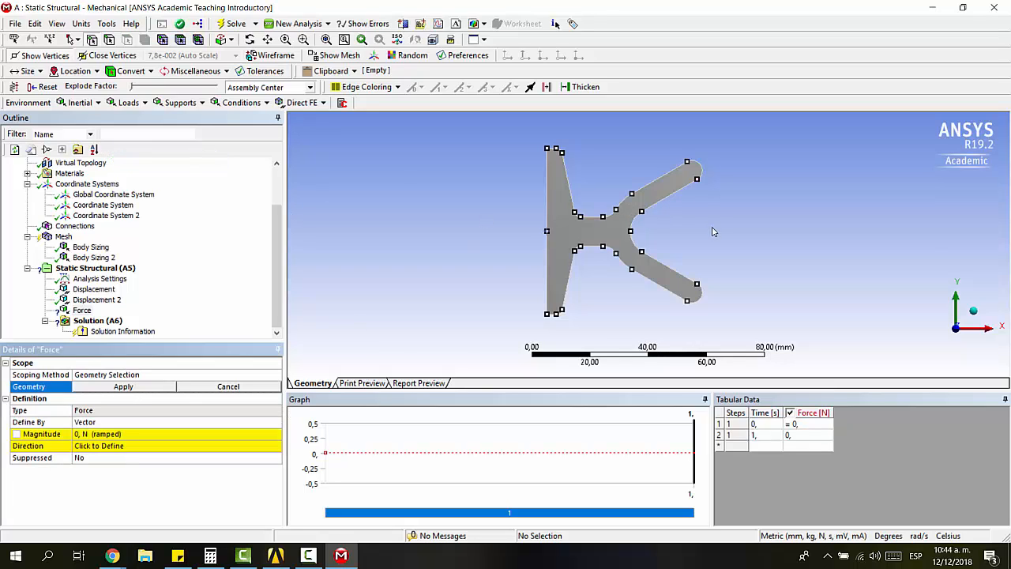
left_click(109, 39)
left_click(670, 198)
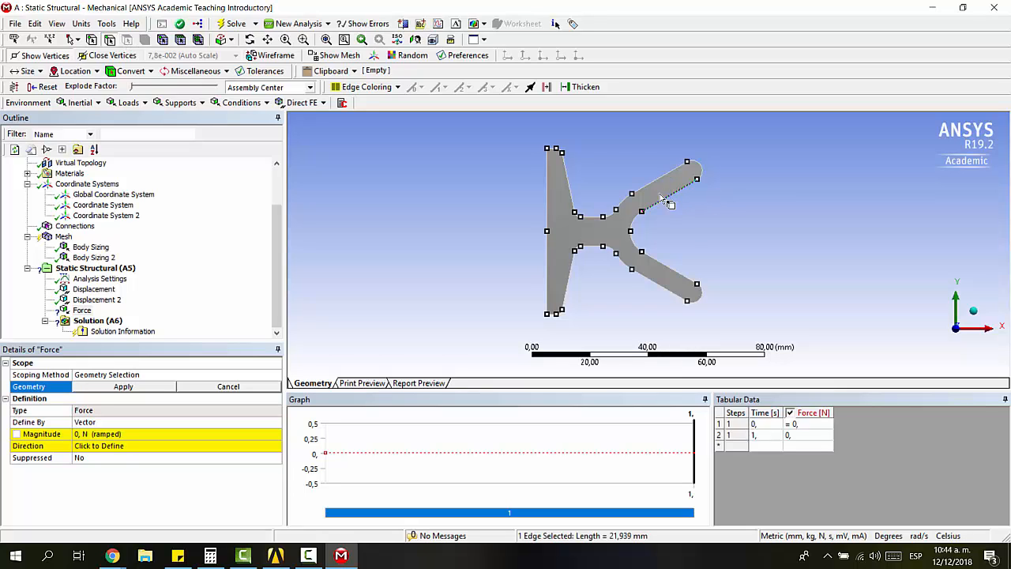
left_click(137, 386)
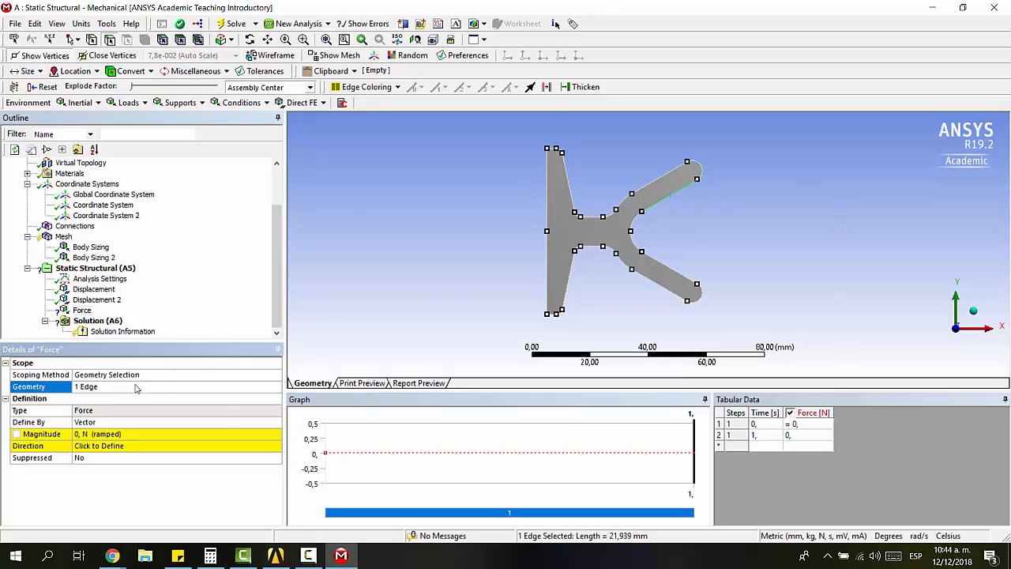
- Define the upper arm's force by components in Coordinate System, with a Y component of 500 N
left_click(274, 420)
left_click(276, 422)
left_click(241, 432)
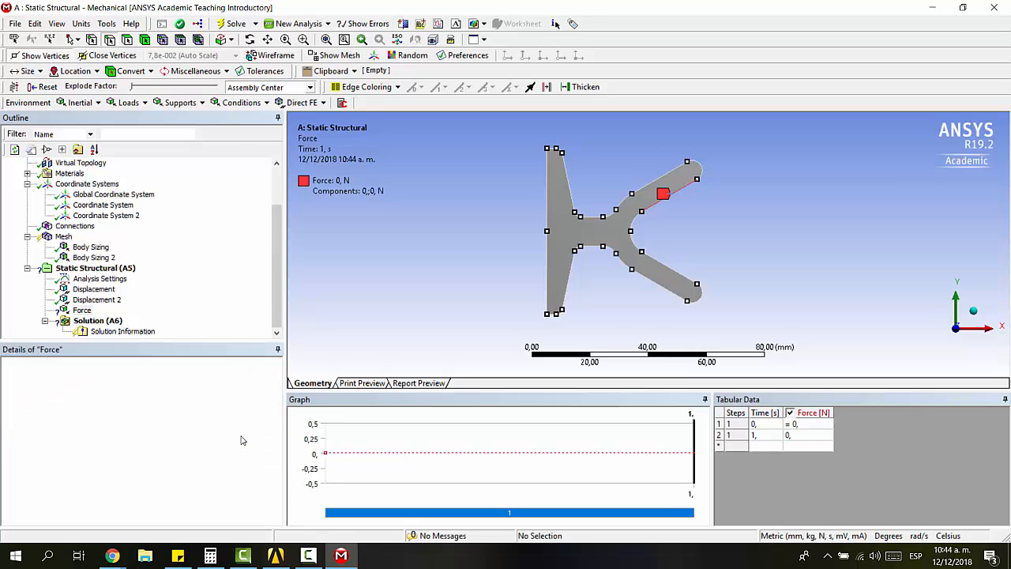
left_click(193, 435)
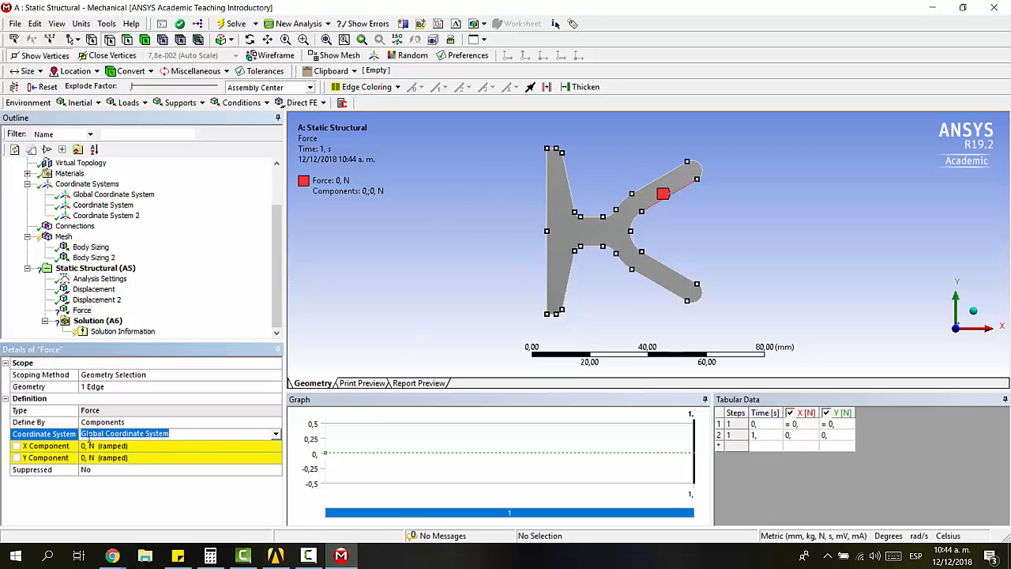
left_click(274, 435)
left_click(248, 452)
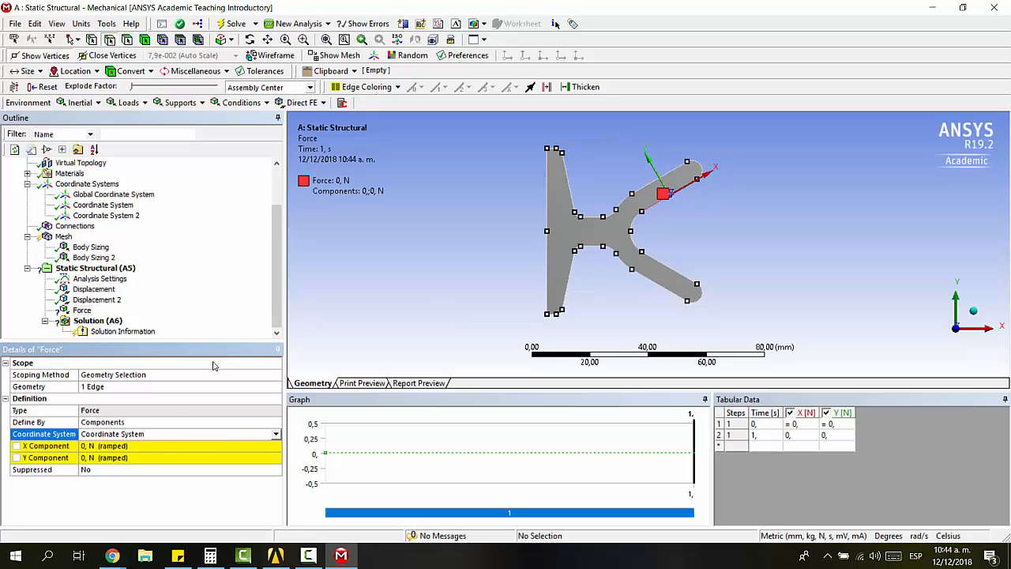
left_click(90, 458)
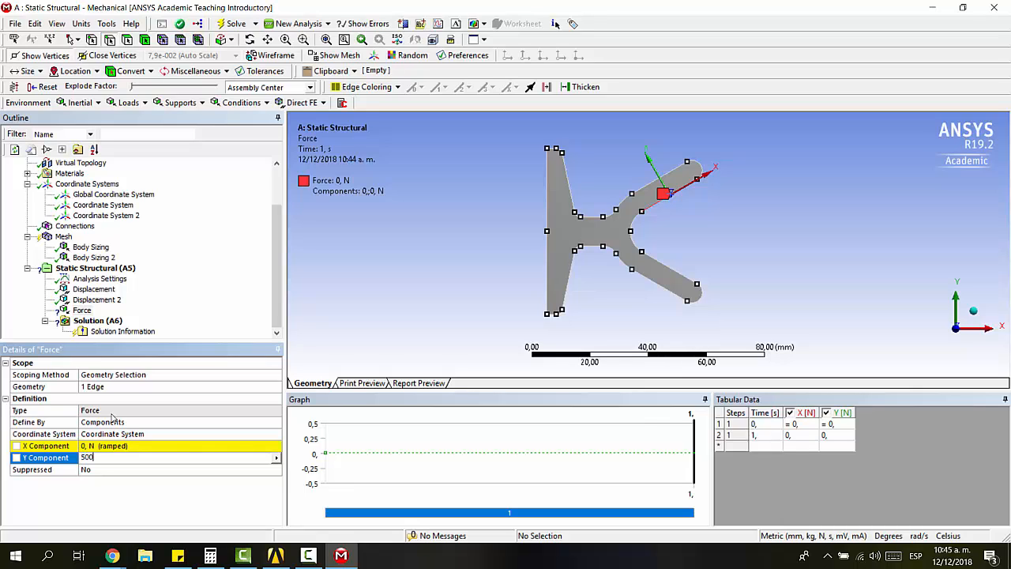
key("Return")
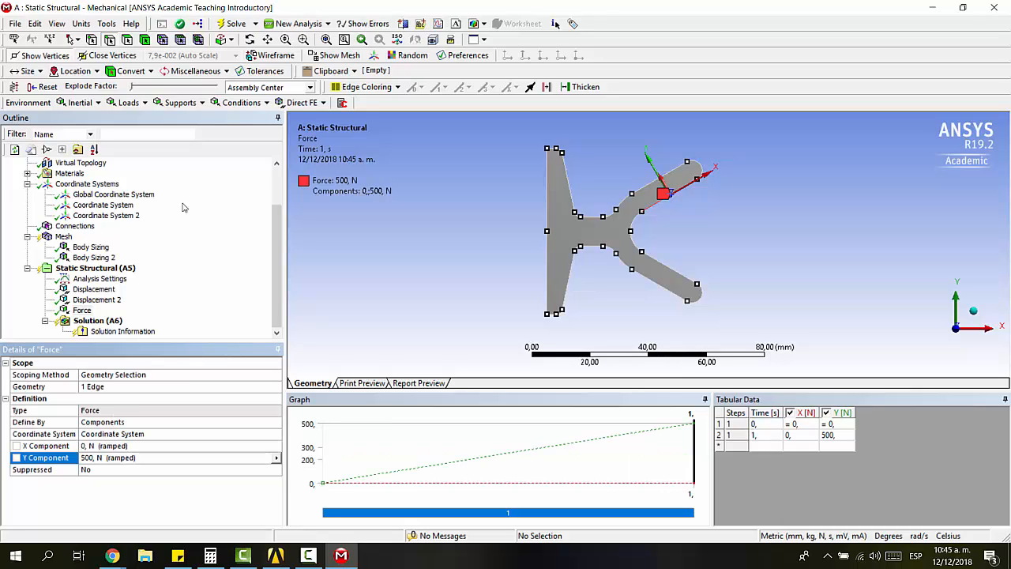
- Add a second force load scoped to the inner straight edge of the lower fork arm
left_click(180, 103)
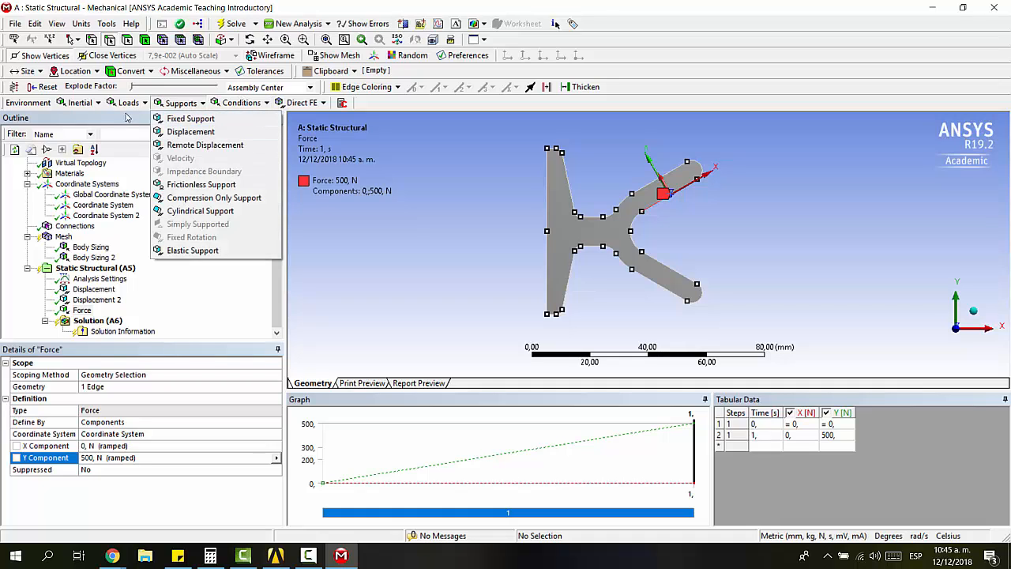
left_click(126, 117)
left_click(127, 103)
left_click(138, 158)
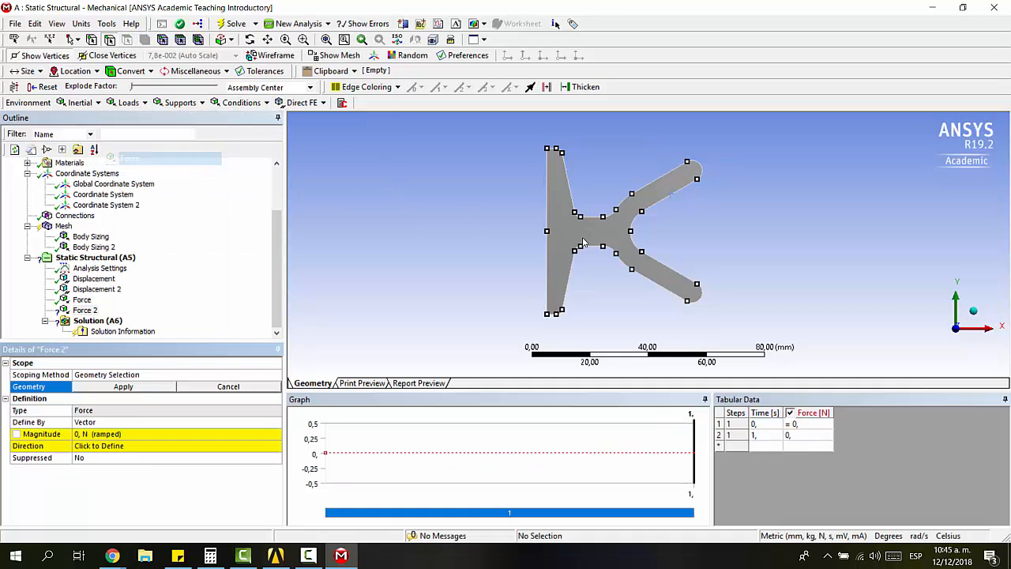
left_click(669, 269)
- Define the lower arm's force by components in Coordinate System 2, with a Y component of -500 N
left_click(109, 422)
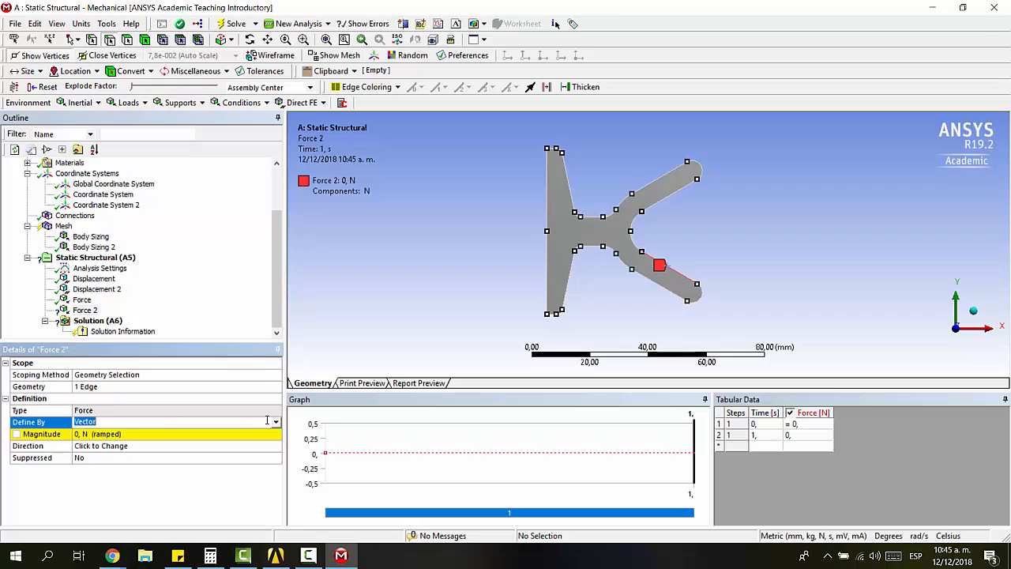
left_click(276, 422)
left_click(142, 445)
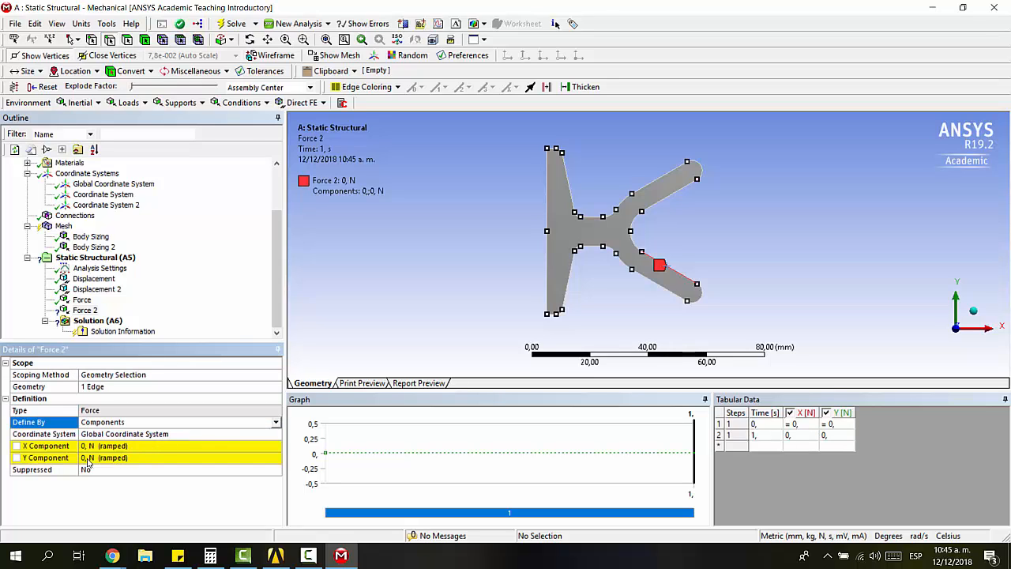
left_click(87, 458)
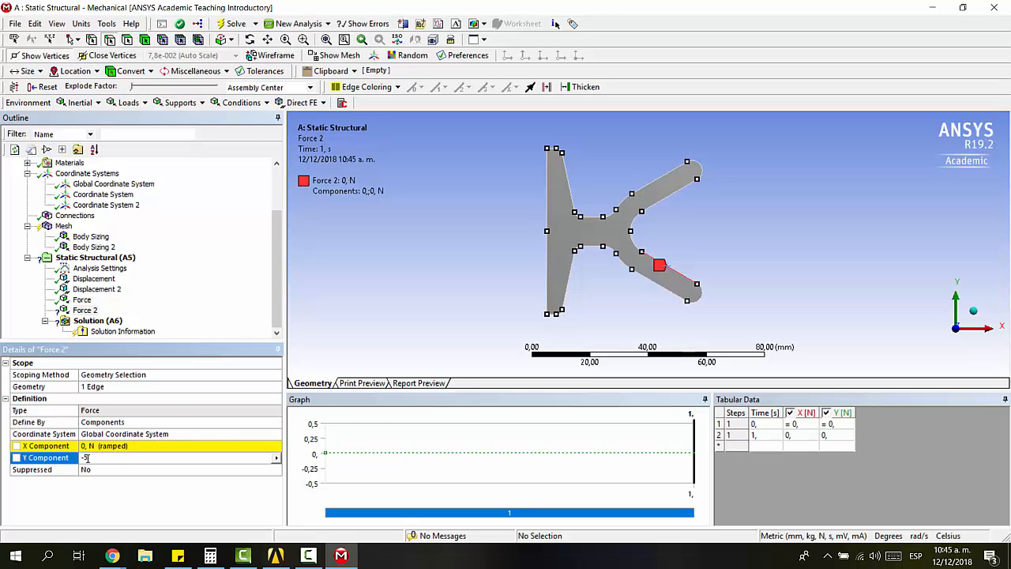
key("Return")
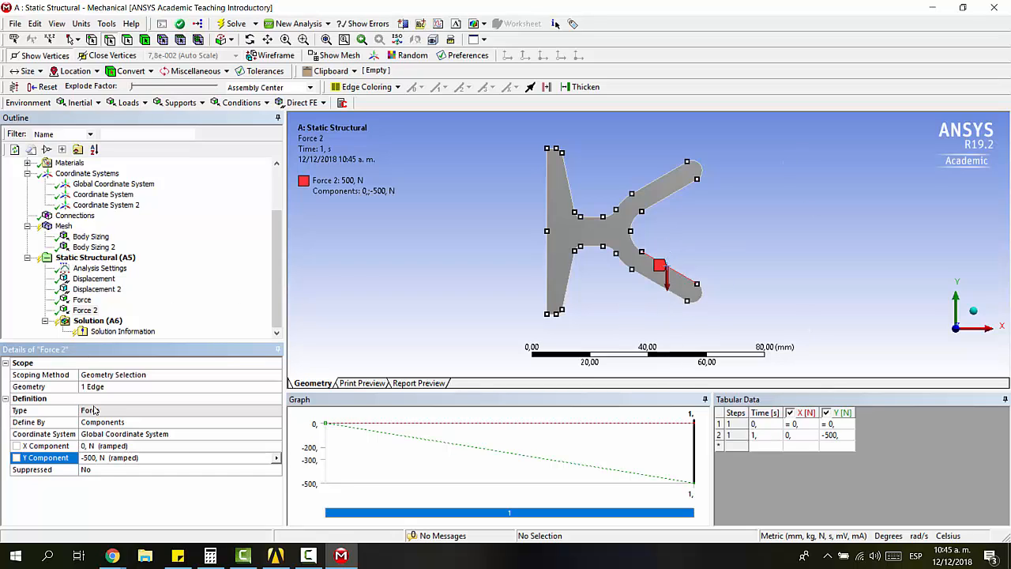
left_click(111, 434)
left_click(275, 434)
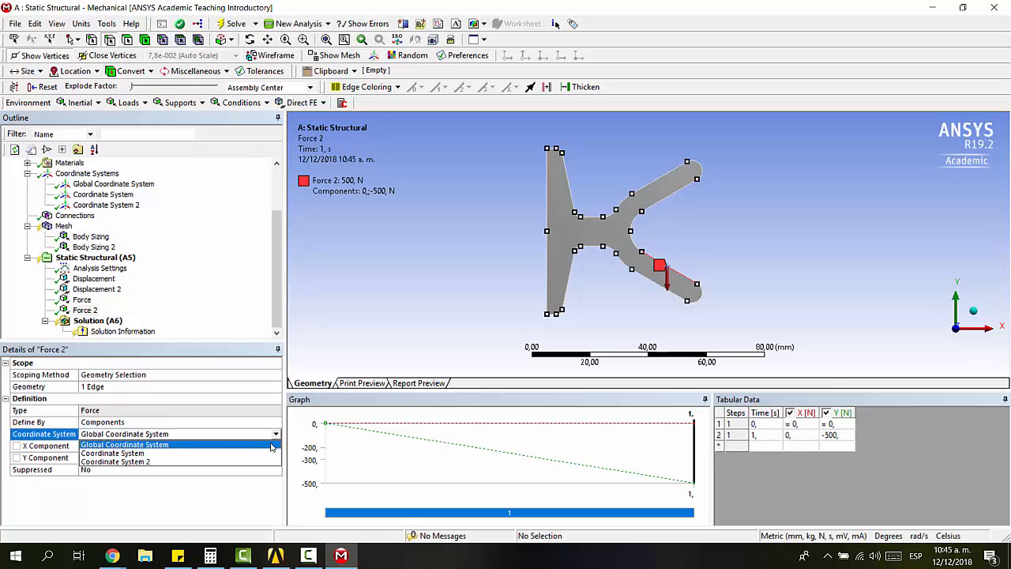
left_click(199, 466)
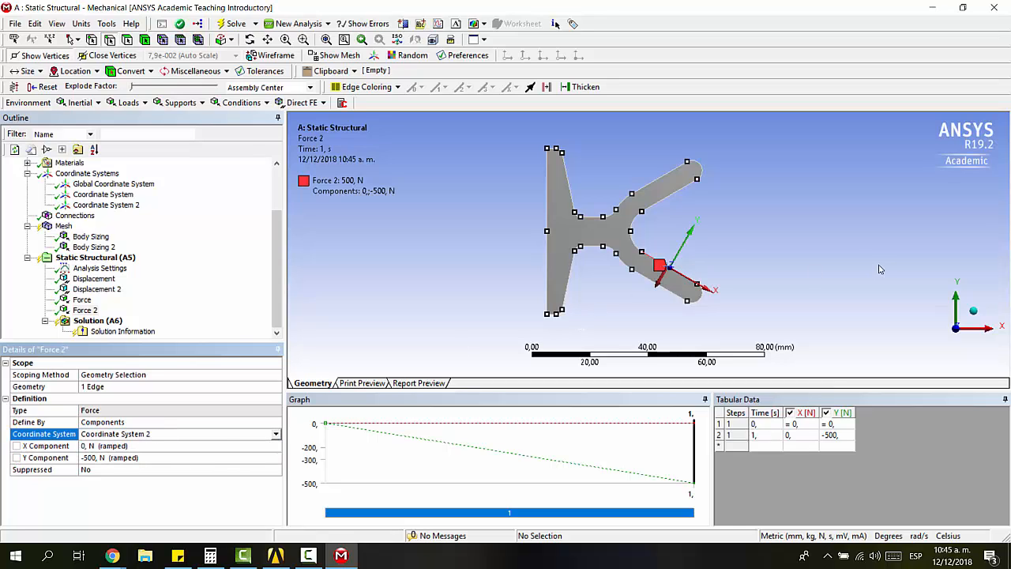
- Add Total Deformation and Equivalent (von-Mises) Stress results to the solution and solve the analysis
left_click(93, 258)
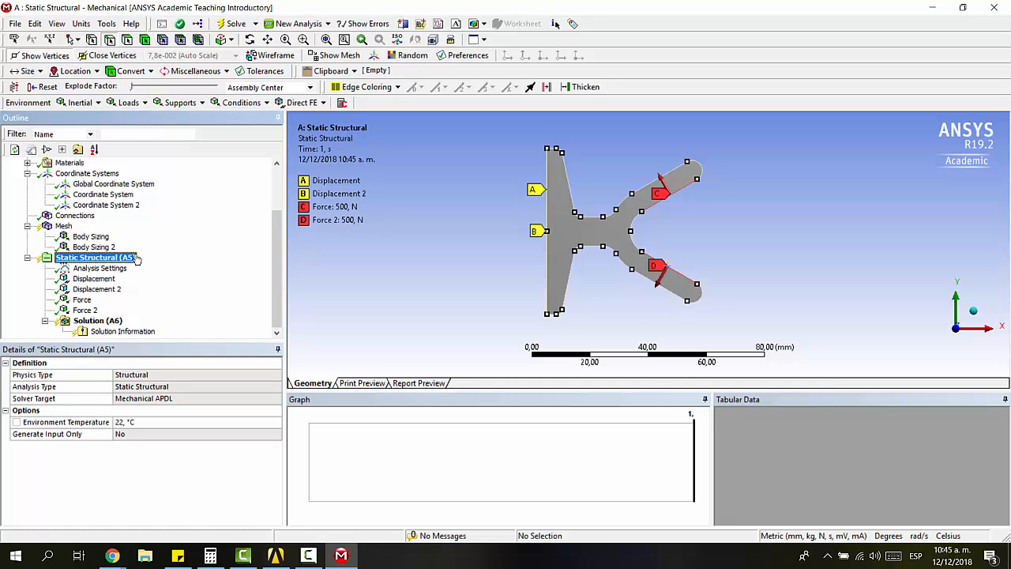
left_click(81, 321)
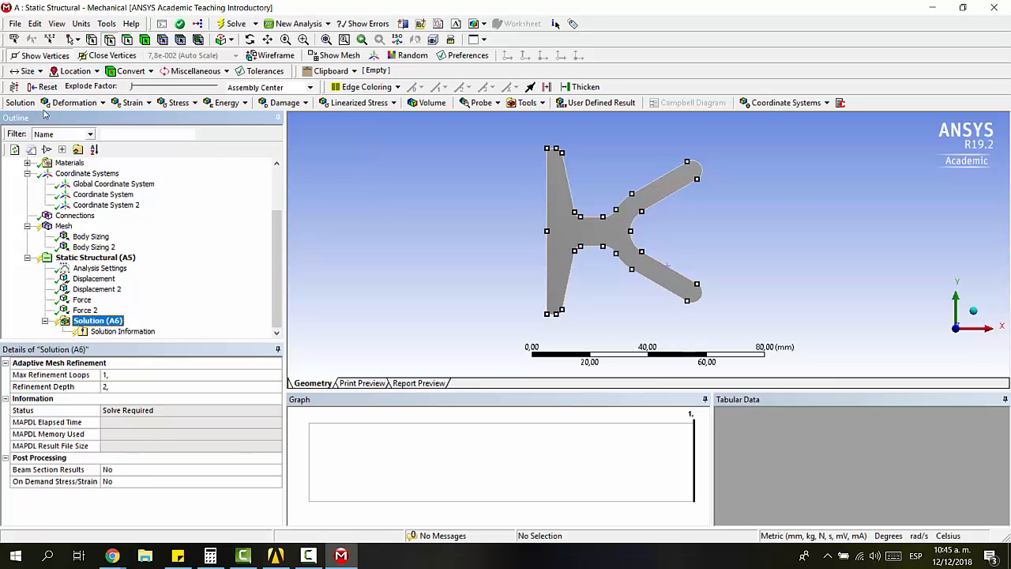
left_click(75, 103)
left_click(63, 118)
left_click(179, 103)
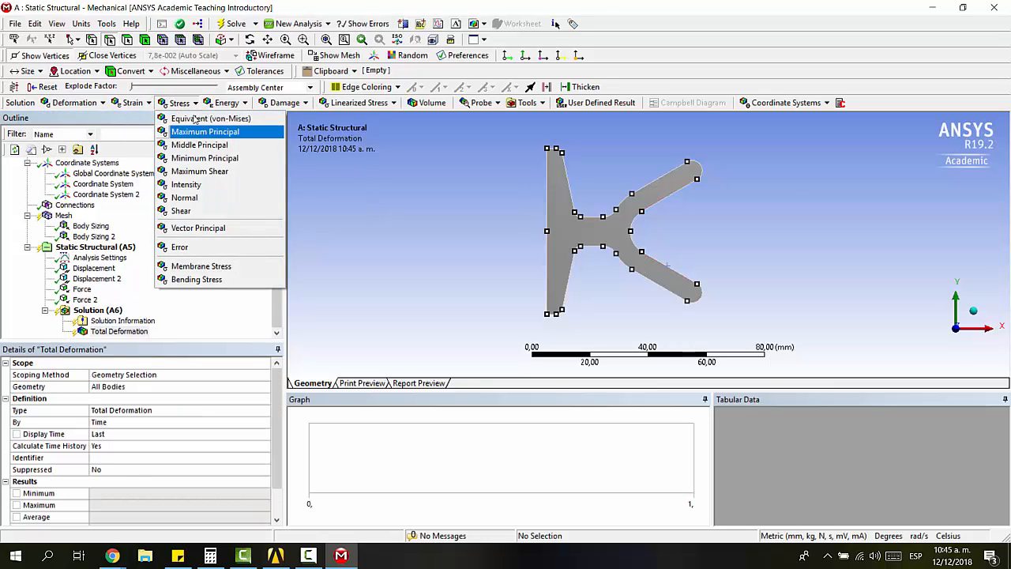
left_click(194, 119)
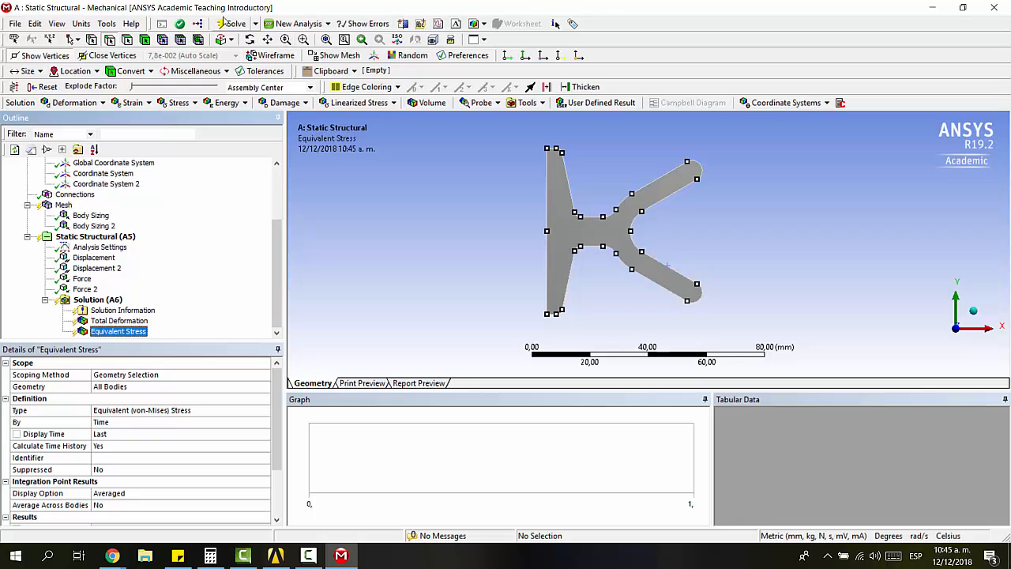
left_click(229, 23)
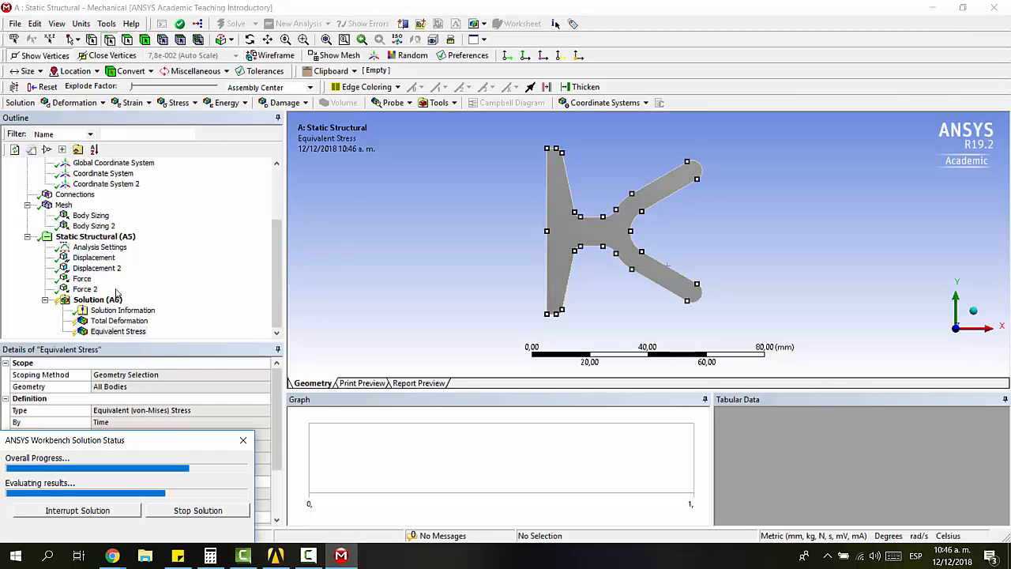
- Display the total deformation result and play its animation
left_click(119, 320)
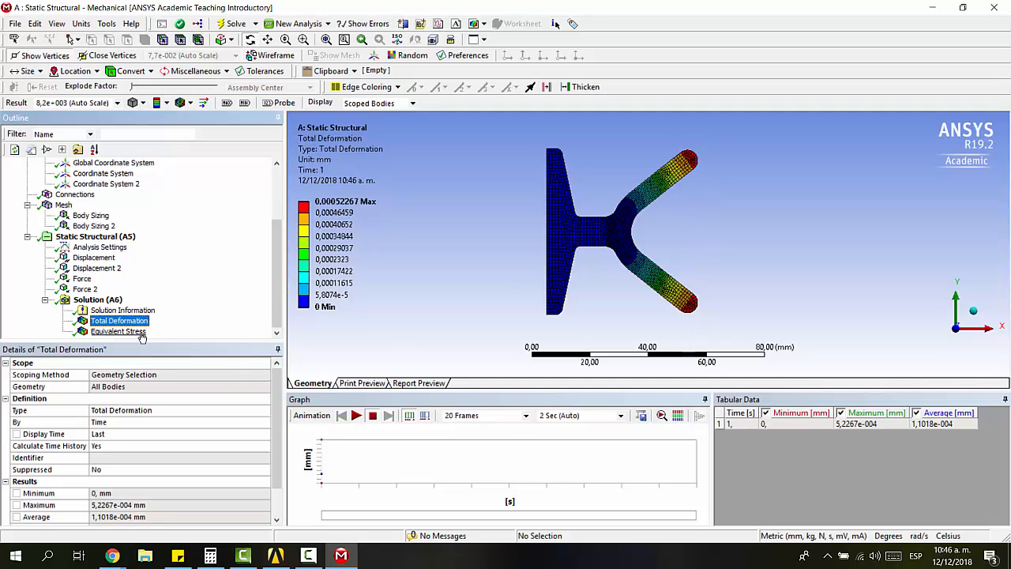
left_click(356, 415)
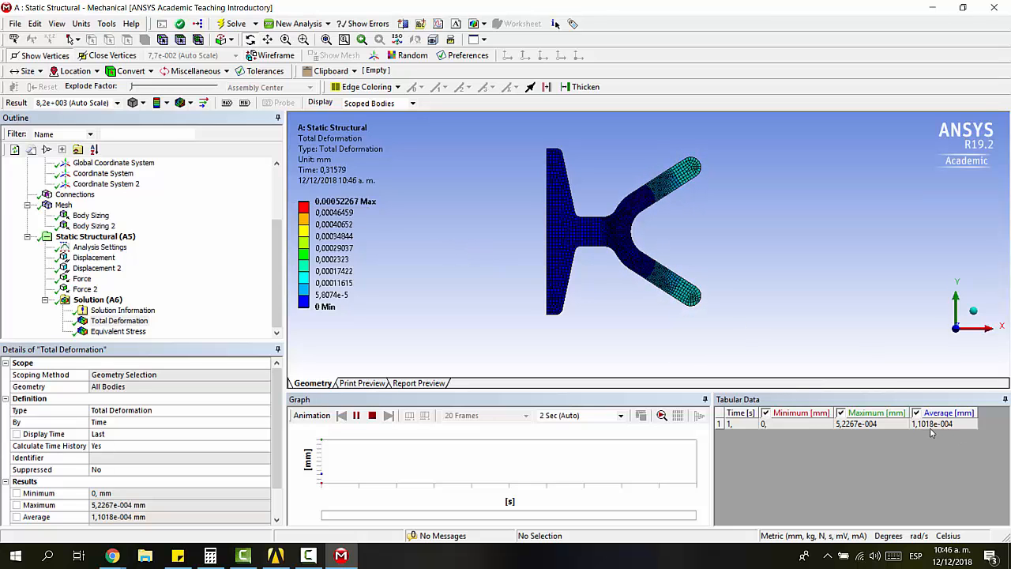
- Switch the units to Metric (m, kg, N, s, V, A) and back to Metric (mm, kg, N, s, mV, mA)
left_click(82, 24)
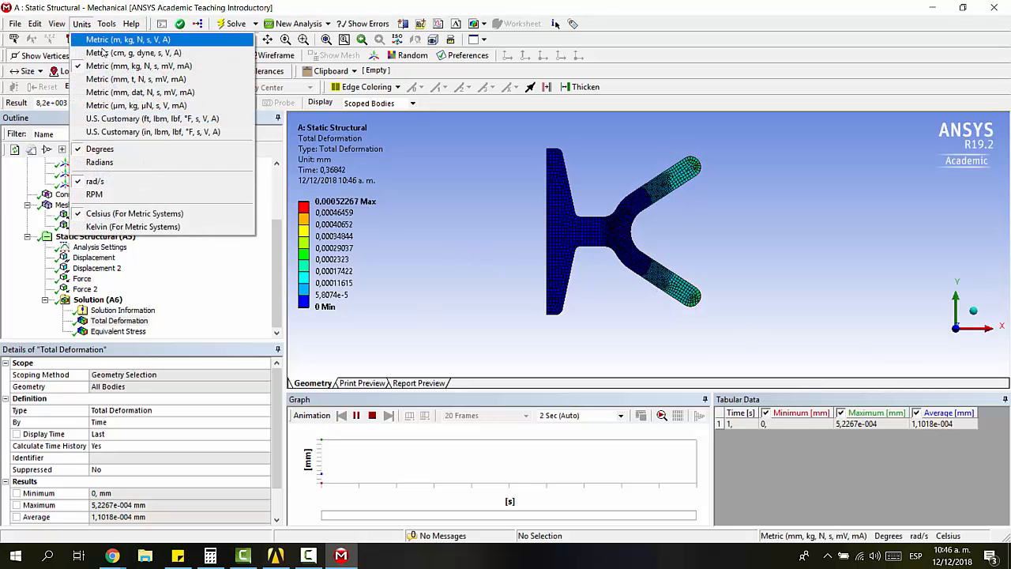
left_click(126, 39)
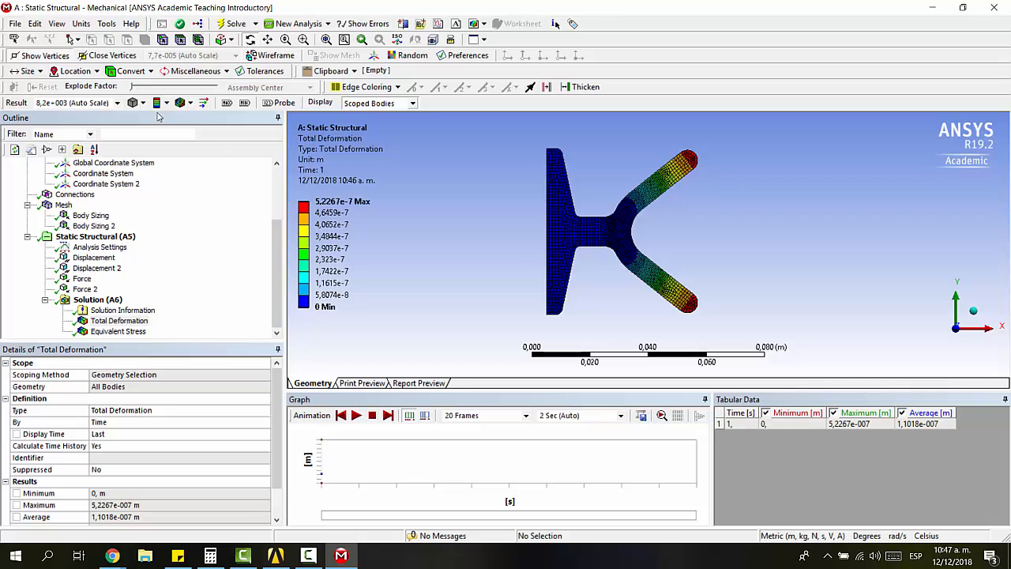
left_click(82, 24)
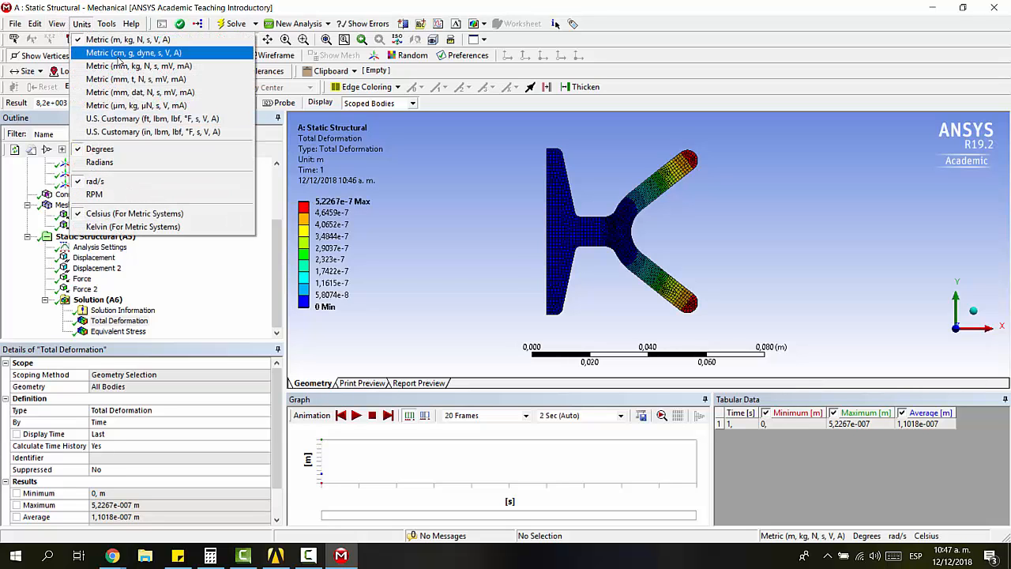
left_click(118, 66)
- Set the deformation display scale of the results to 1.0 (True Scale)
left_click(118, 102)
left_click(75, 124)
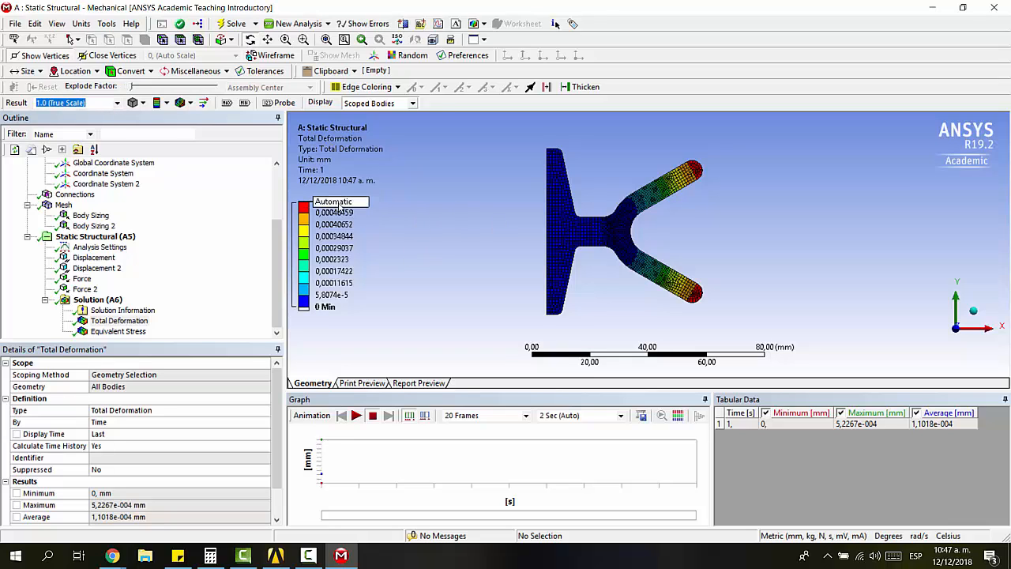
mouse_move(360, 207)
left_click(422, 235)
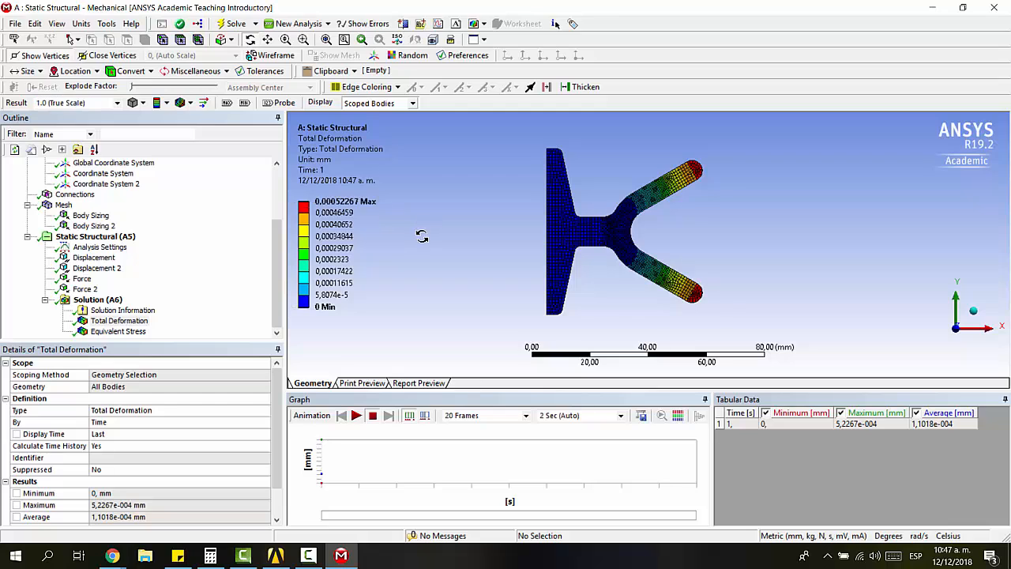
mouse_move(335, 214)
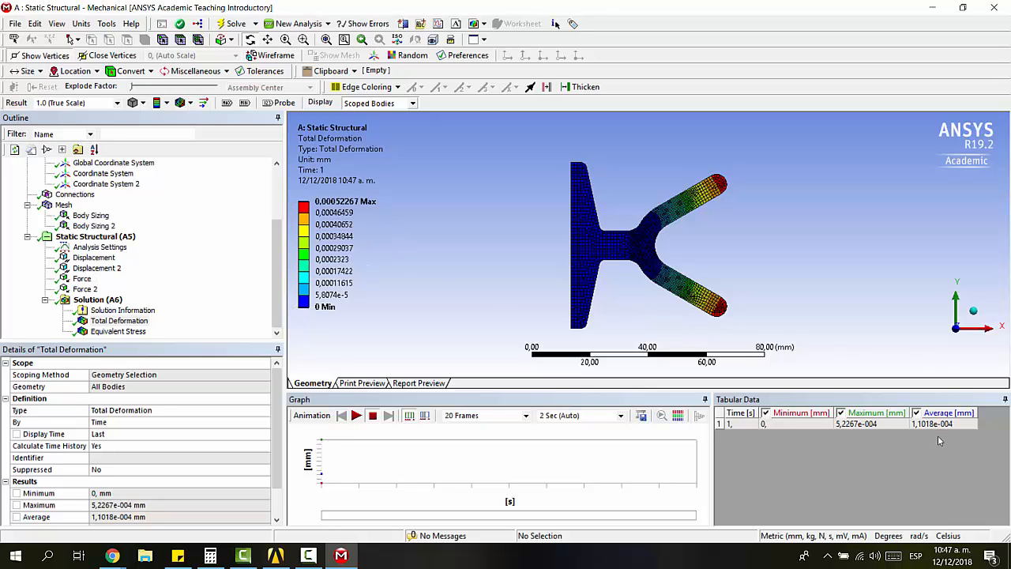
- Display the equivalent stress result and briefly animate it with the fork junction enlarged
left_click(119, 330)
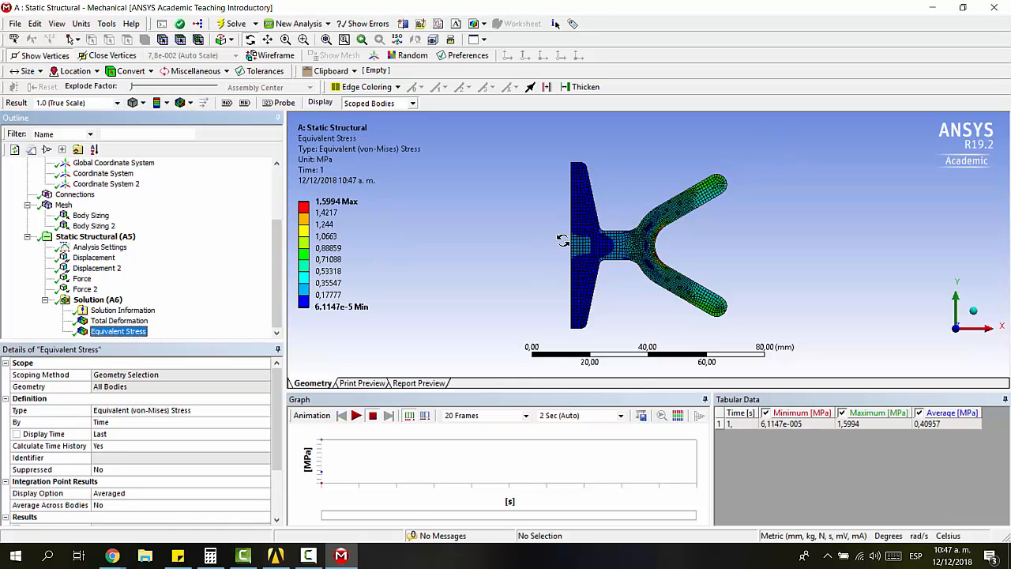
right_click_drag(583, 188, 700, 303)
left_click(357, 416)
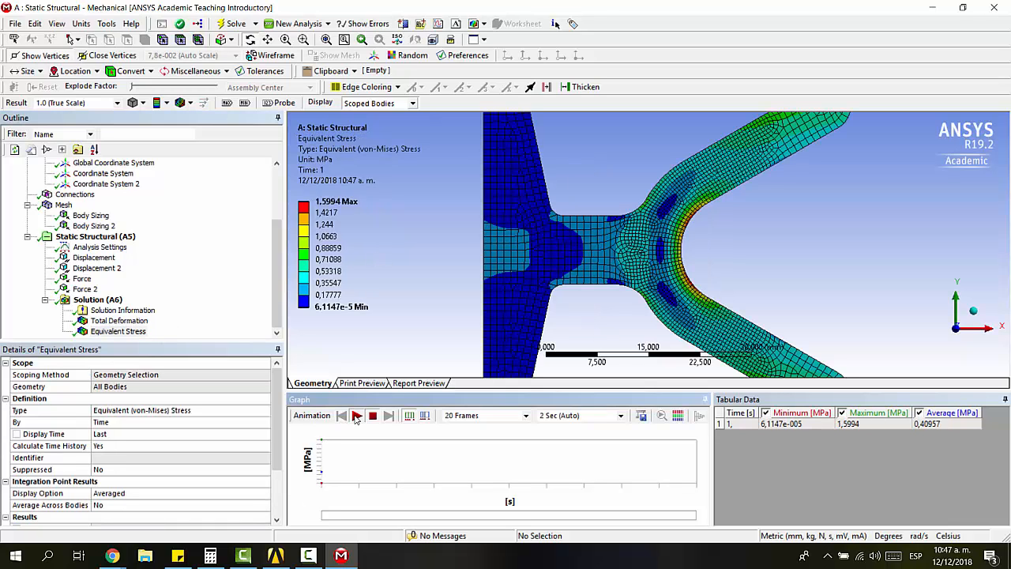
left_click(372, 415)
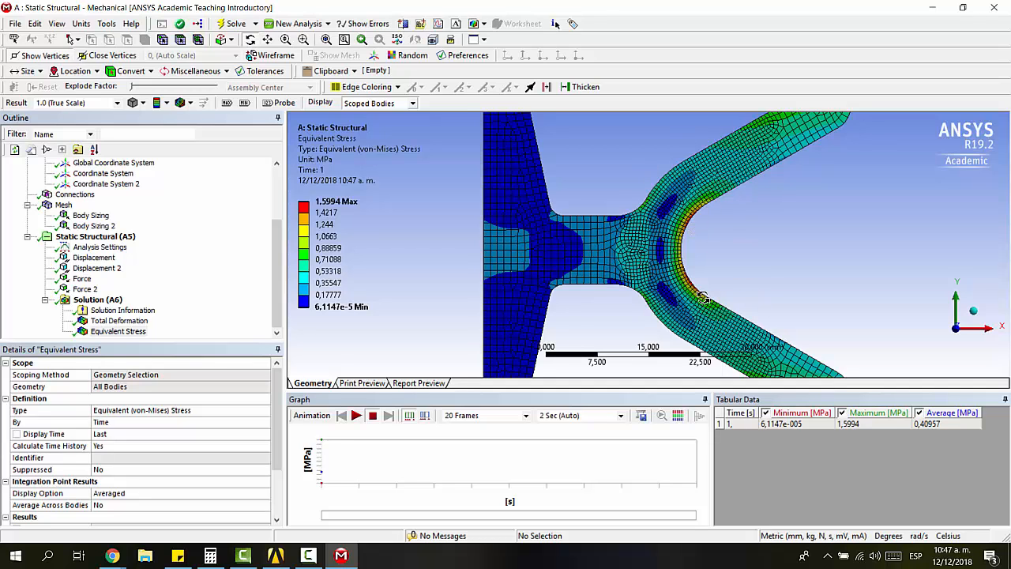
- Examine the equivalent stress around the inner curve of the fork and animate the stress over the whole section
scroll(698, 223, "up", 3)
scroll(709, 239, "up", 3)
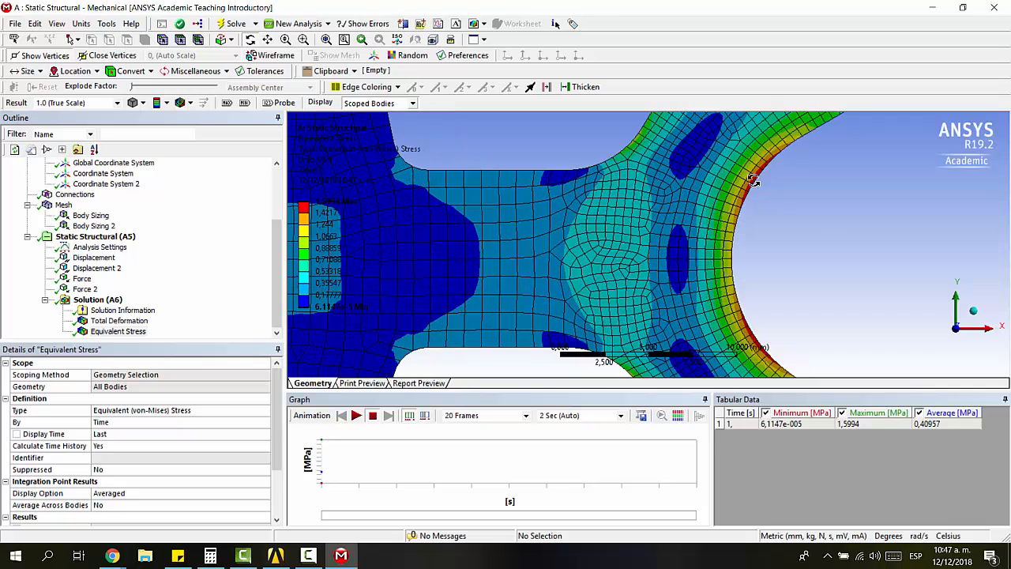
scroll(762, 191, "down", 3)
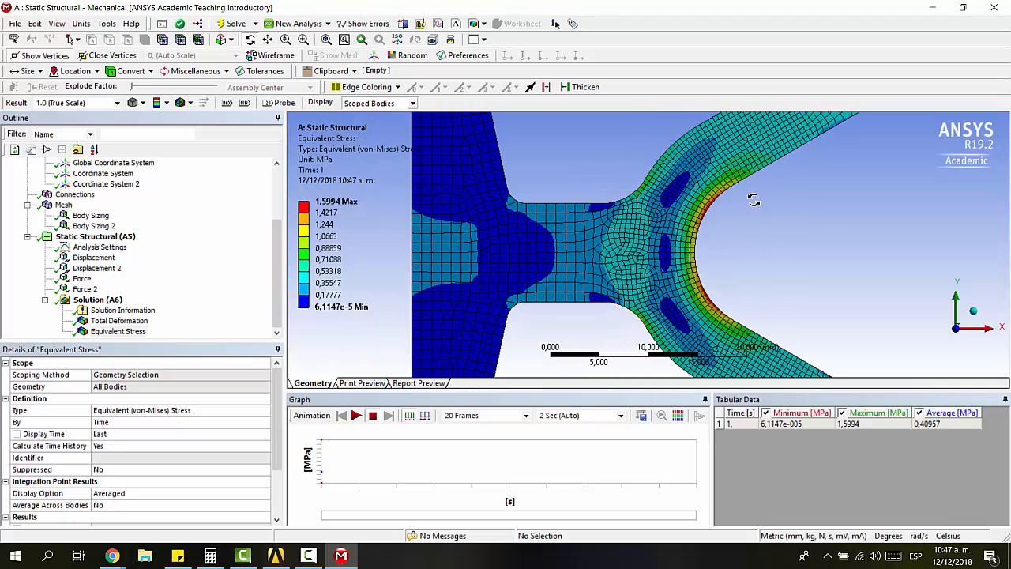
scroll(695, 229, "down", 5)
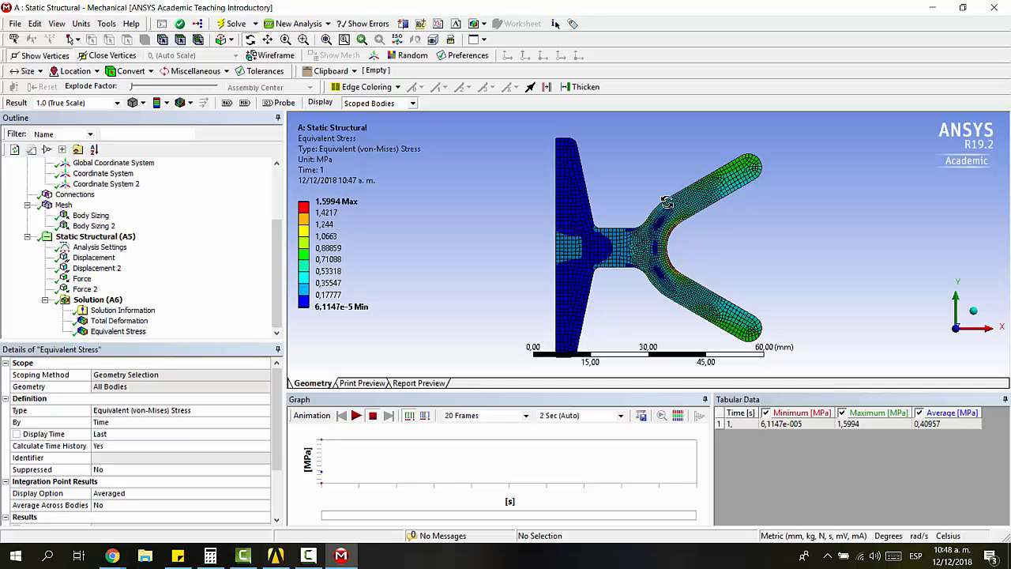
scroll(667, 202, "down", 1)
scroll(666, 202, "up", 8)
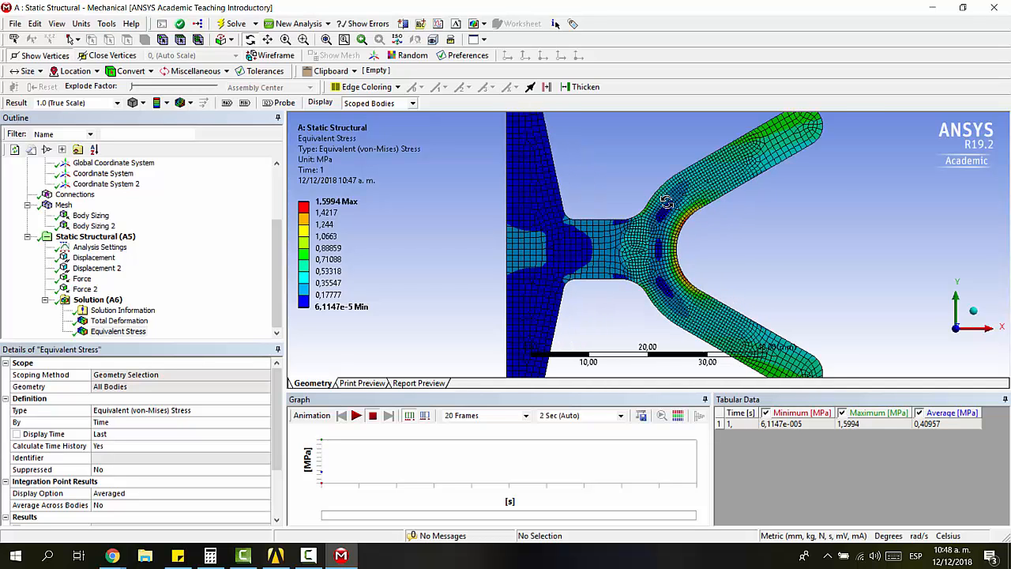
scroll(374, 354, "down", 8)
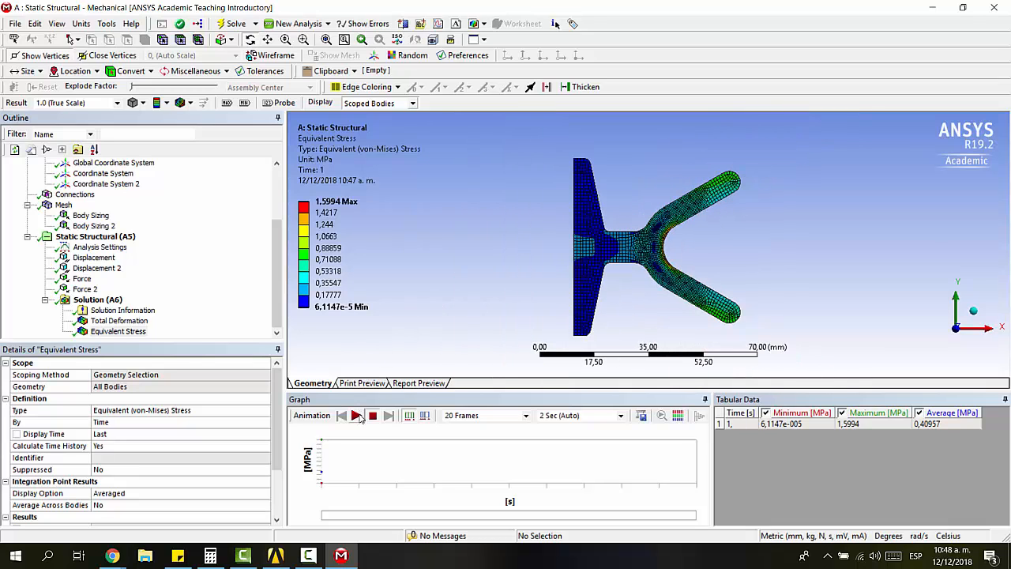
left_click(357, 415)
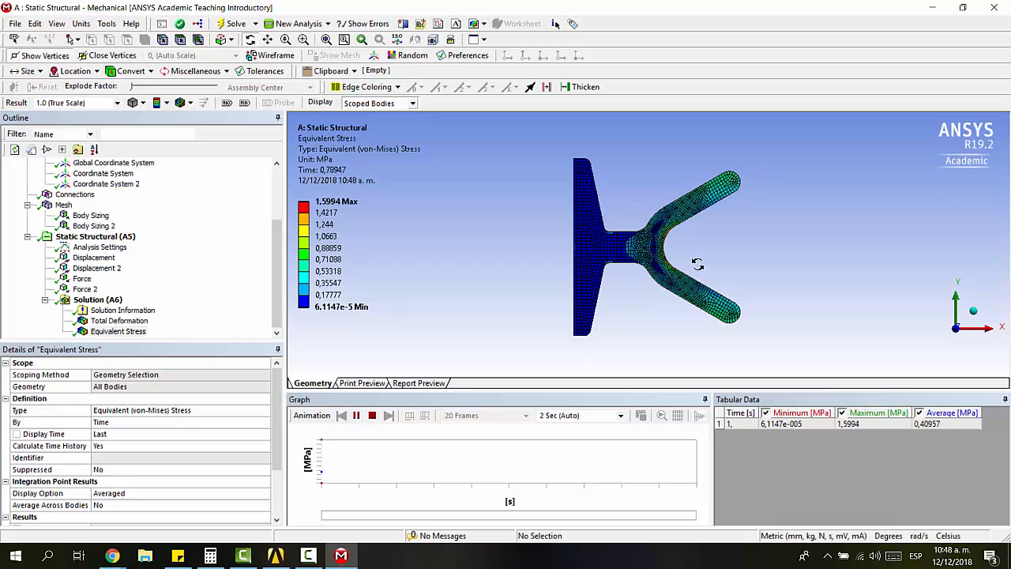
left_click_drag(596, 306, 709, 209)
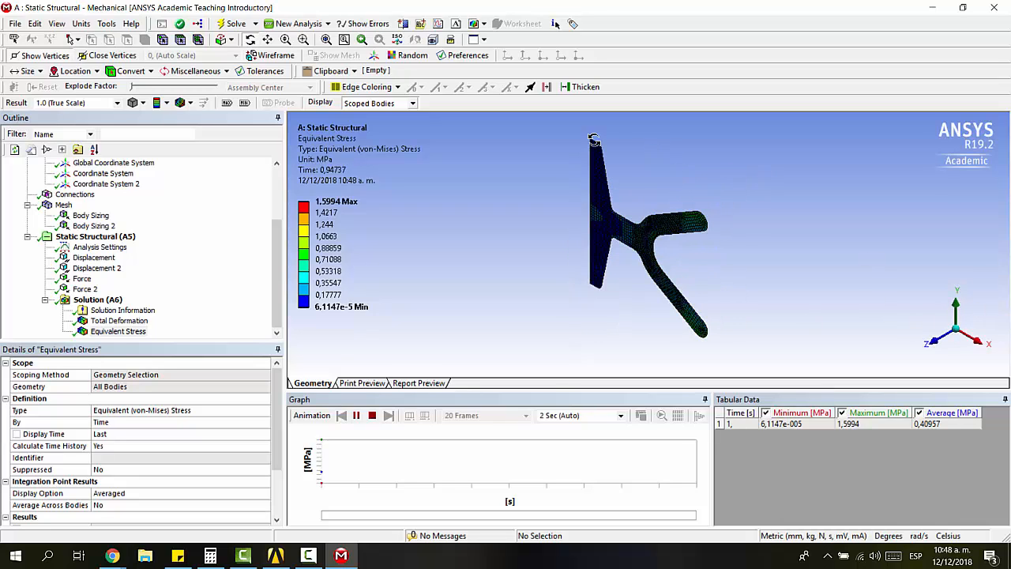